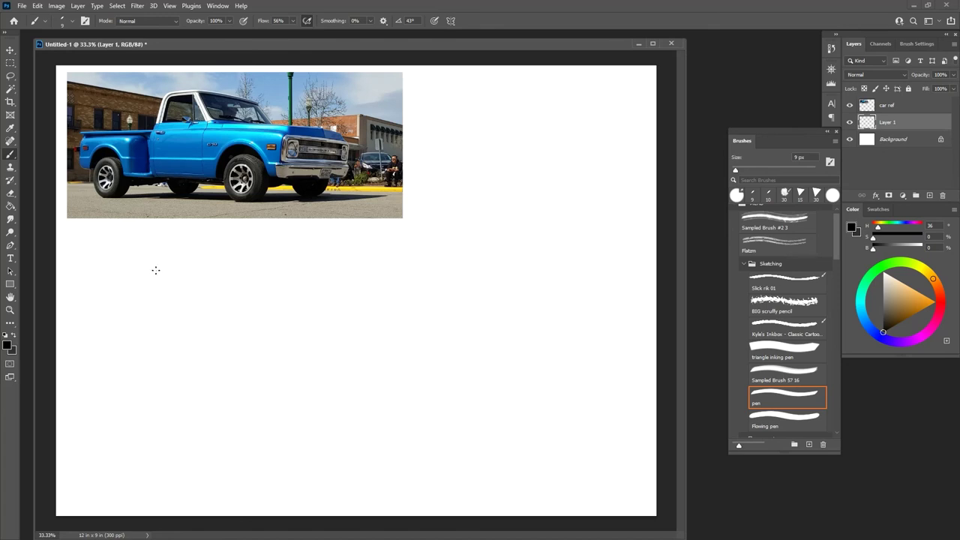
Sketch the vertical edges of a two-point perspective box below the reference photo: rear edge, near front corner and far front edge
mouse_move(145, 408)
mouse_down()
mouse_move(150, 310)
mouse_move(140, 411)
mouse_up()
drag(150, 296, 141, 393)
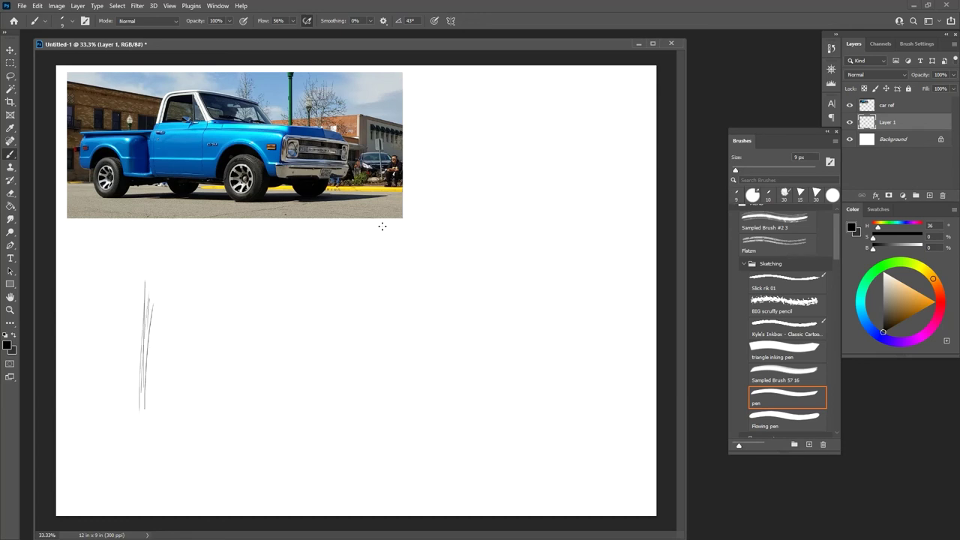
drag(411, 307, 414, 408)
drag(414, 241, 415, 418)
drag(412, 389, 413, 251)
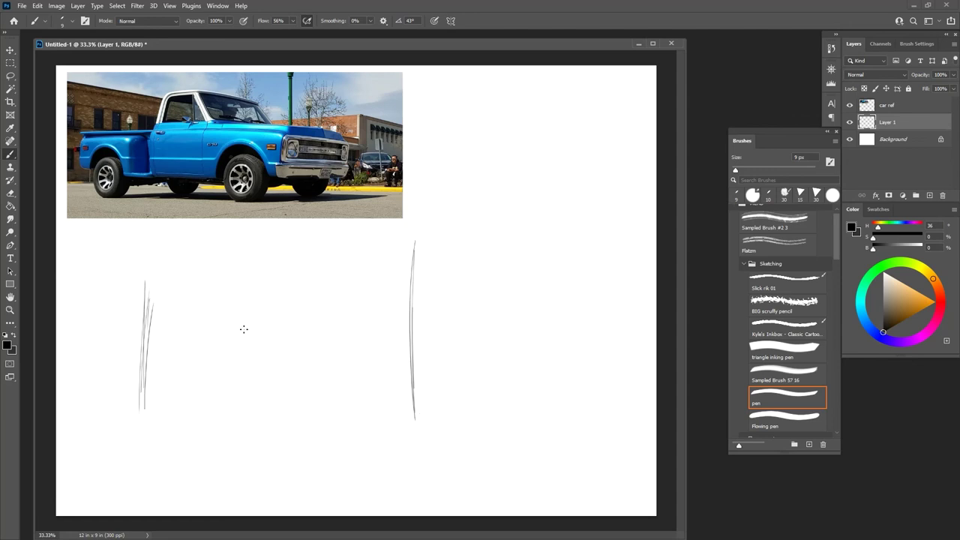
mouse_move(525, 295)
mouse_down()
mouse_move(524, 415)
mouse_move(539, 408)
mouse_up()
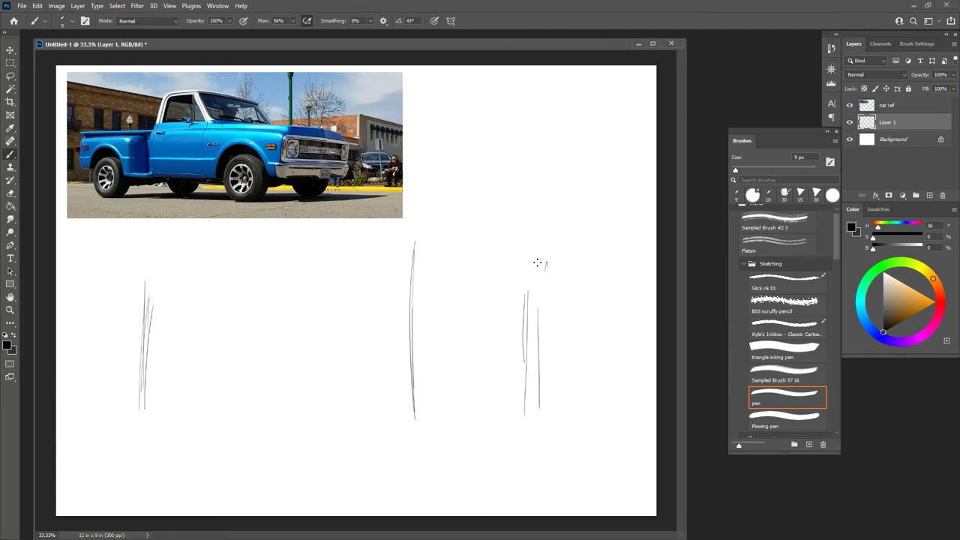
drag(537, 253, 533, 408)
Draw the bottom edges of the perspective box along the short front face and the long side face
drag(427, 409, 518, 400)
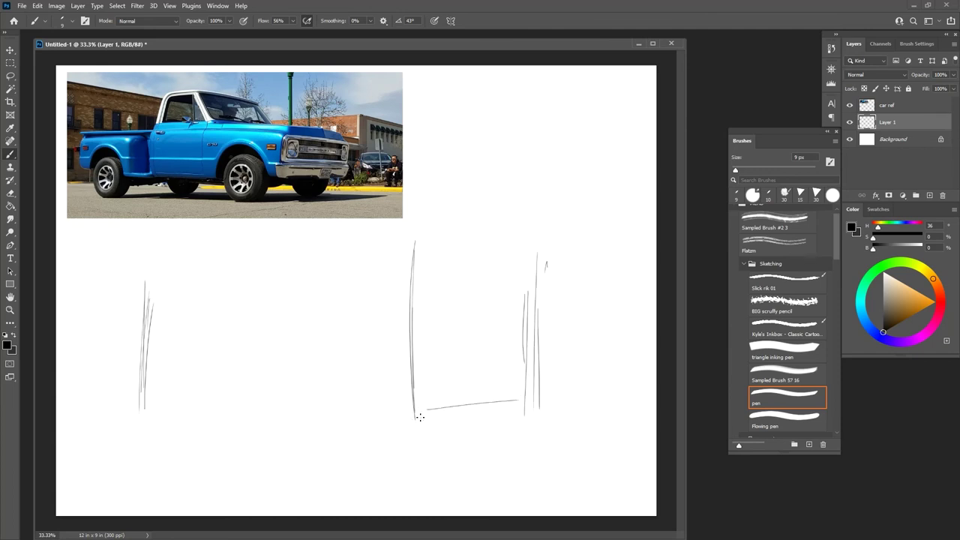
drag(421, 417, 541, 403)
drag(129, 398, 416, 416)
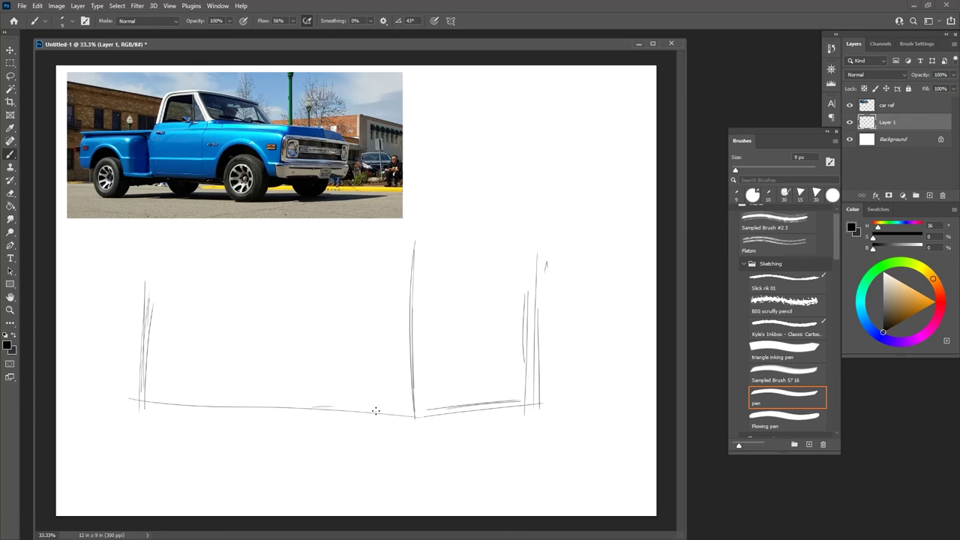
drag(243, 413, 192, 411)
Close the top of the perspective box with edges converging away from the near front corner on both faces
drag(147, 276, 273, 264)
mouse_move(198, 277)
mouse_down()
mouse_move(396, 250)
mouse_move(304, 259)
mouse_up()
drag(395, 244, 534, 276)
drag(483, 259, 540, 279)
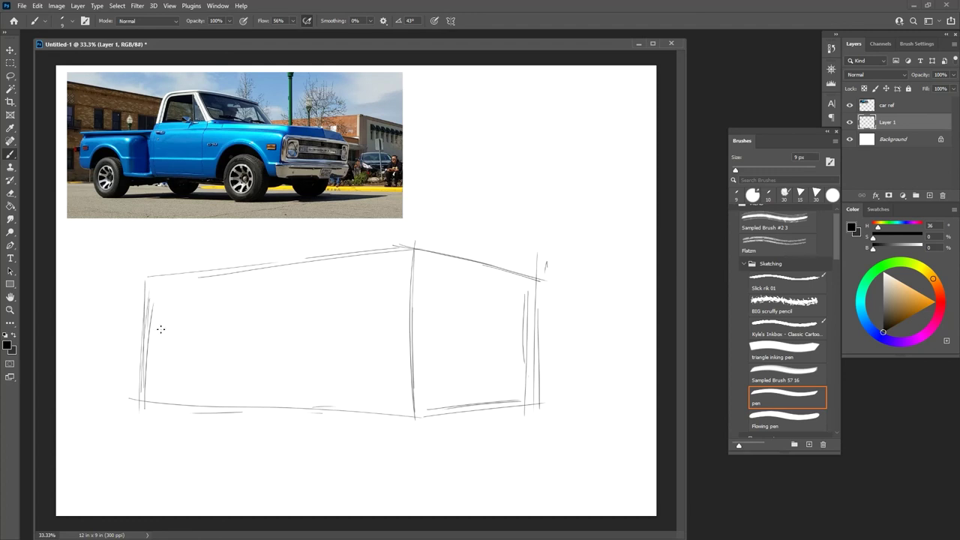
Sketch the truck's beltline across the side and front faces of the box and erase the stray line below it on the front
drag(148, 327, 312, 314)
mouse_move(210, 319)
mouse_down()
mouse_move(413, 302)
mouse_move(278, 321)
mouse_move(426, 311)
mouse_move(148, 342)
mouse_up()
drag(411, 306, 514, 331)
mouse_move(456, 310)
mouse_down()
mouse_move(544, 329)
mouse_move(408, 304)
mouse_up()
mouse_move(414, 306)
mouse_down()
mouse_move(537, 321)
mouse_move(519, 331)
mouse_move(471, 323)
mouse_up()
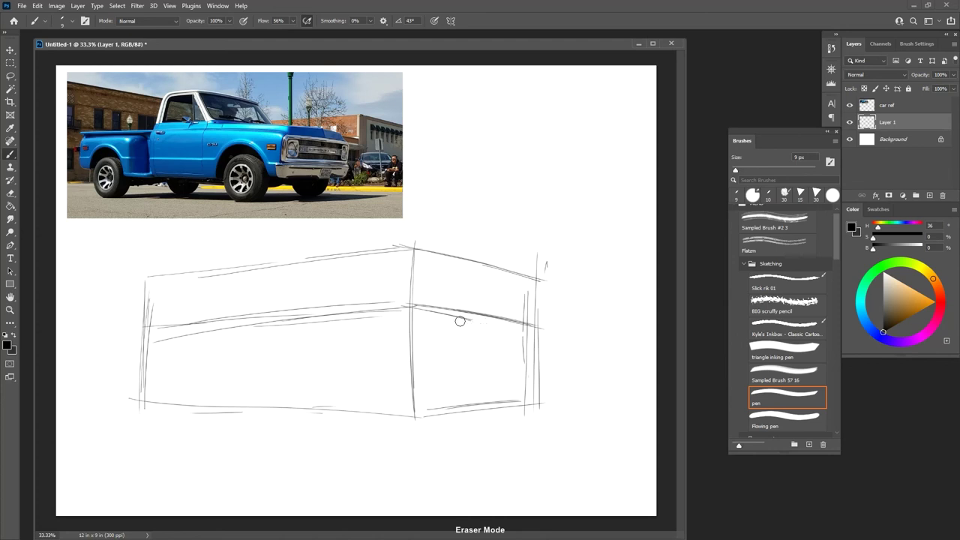
drag(413, 311, 454, 318)
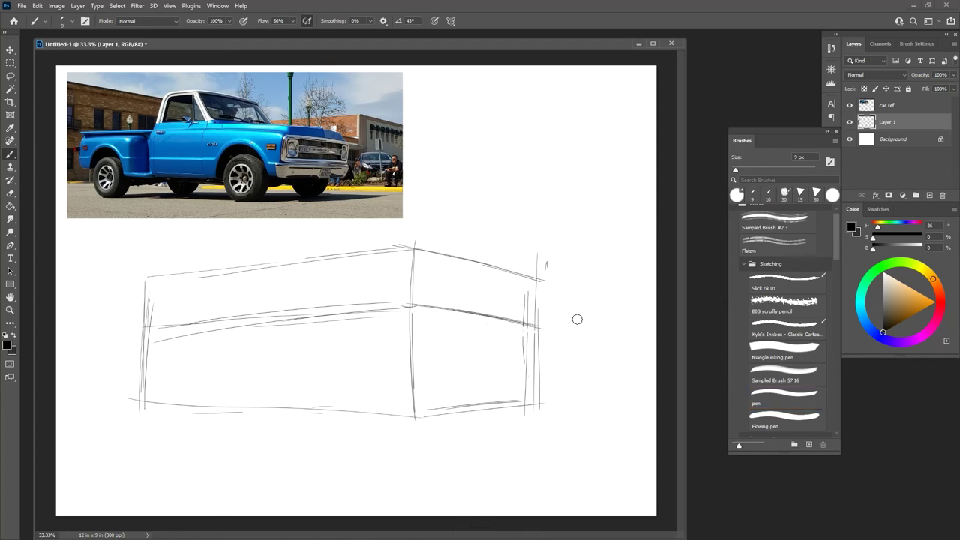
Sketch the lower body line around the front and side faces, slightly above the bottom of the box
key(b)
drag(417, 378, 519, 379)
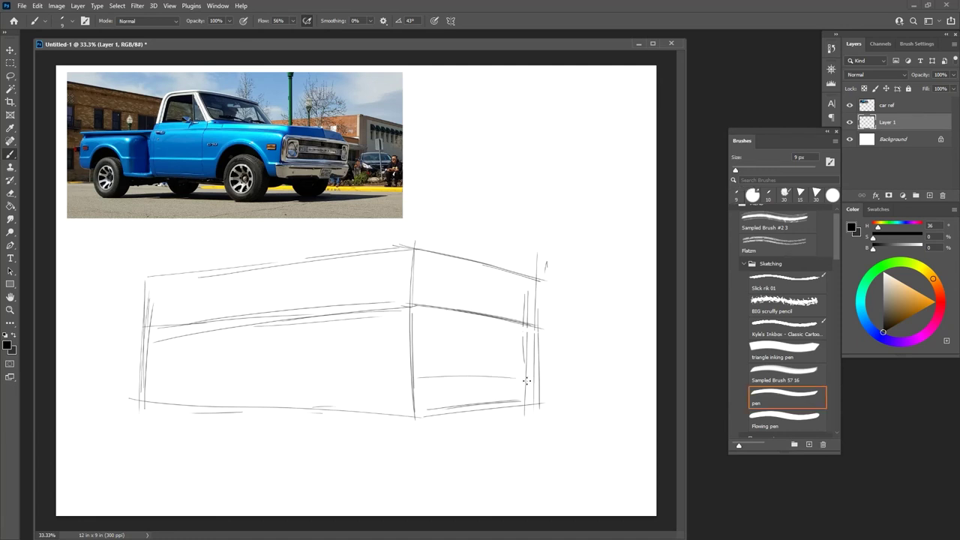
drag(412, 385, 525, 380)
drag(457, 381, 531, 381)
mouse_move(408, 393)
mouse_down()
mouse_move(155, 380)
mouse_move(416, 391)
mouse_move(168, 382)
mouse_up()
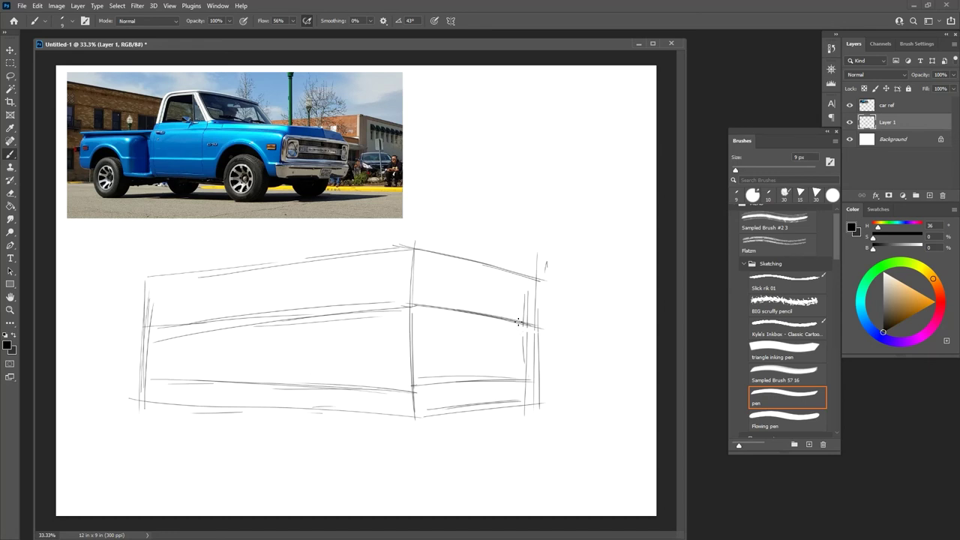
Sketch curved sides for the truck's front face and a curved line for the door's front edge
drag(519, 323, 527, 375)
drag(416, 315, 420, 388)
drag(422, 309, 414, 351)
mouse_move(414, 309)
mouse_down()
mouse_move(342, 316)
mouse_move(324, 363)
mouse_move(310, 359)
mouse_up()
drag(316, 320, 318, 377)
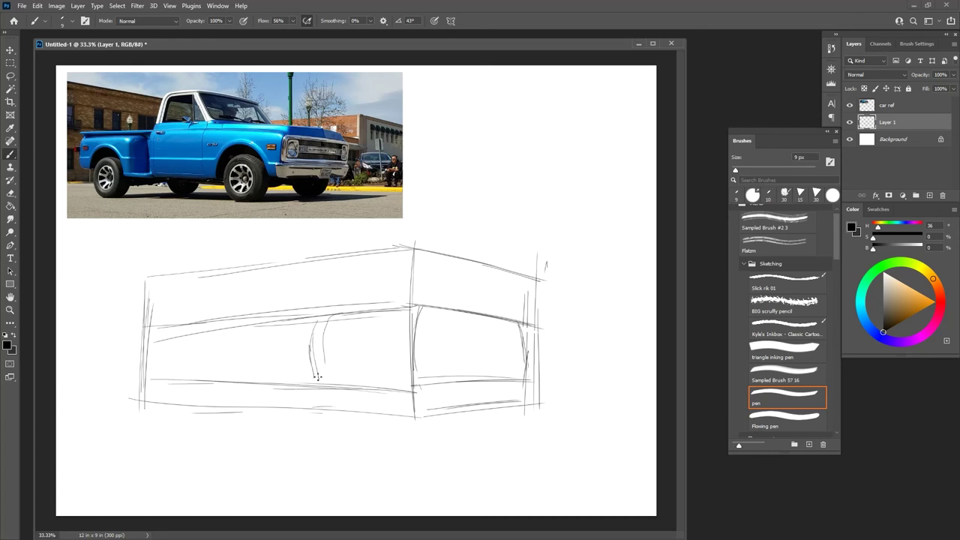
mouse_move(317, 321)
mouse_down()
mouse_move(311, 388)
mouse_move(308, 345)
mouse_up()
Rough in the cab with the slanted windshield pillar, roofline, far windshield edge, rear pillar and the door's rear edge
drag(307, 278, 330, 313)
drag(301, 267, 326, 311)
mouse_move(257, 283)
mouse_down()
mouse_move(302, 275)
mouse_move(375, 286)
mouse_up()
drag(323, 272, 388, 288)
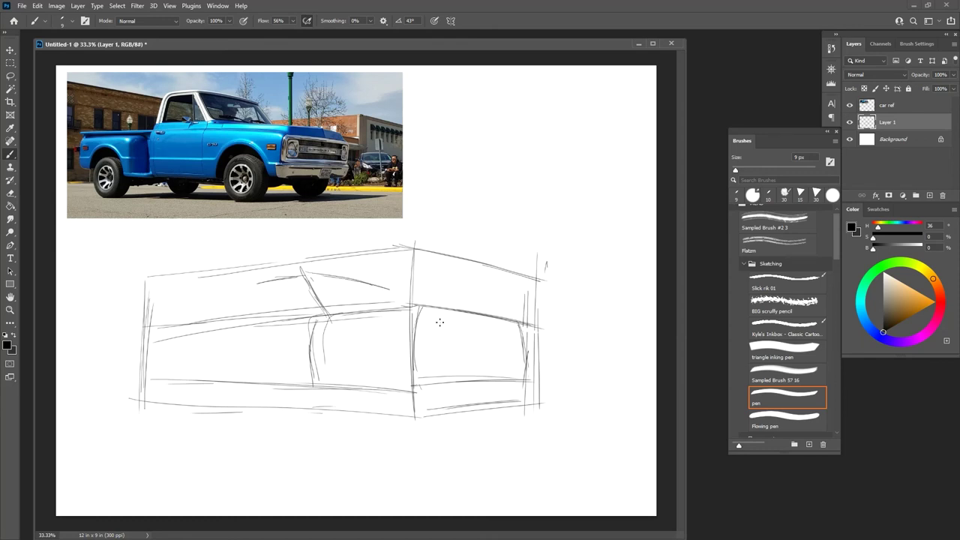
drag(400, 307, 375, 286)
mouse_move(262, 286)
mouse_down()
mouse_move(264, 323)
mouse_move(268, 312)
mouse_move(274, 324)
mouse_up()
mouse_move(275, 279)
mouse_down()
mouse_move(258, 363)
mouse_move(265, 386)
mouse_up()
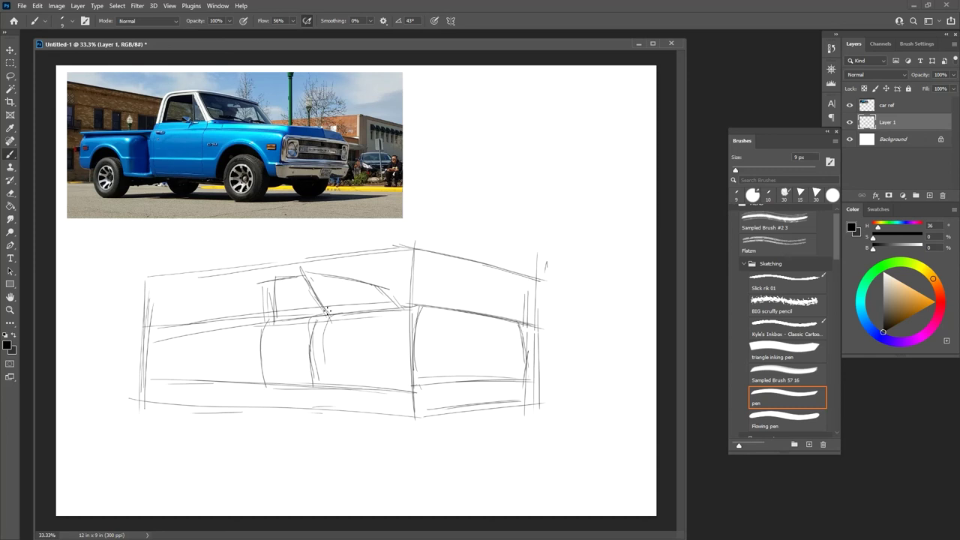
Draw vertical construction guides through the windshield base, the back of the cab and the rear end of the bed
drag(327, 250, 330, 441)
drag(263, 265, 262, 425)
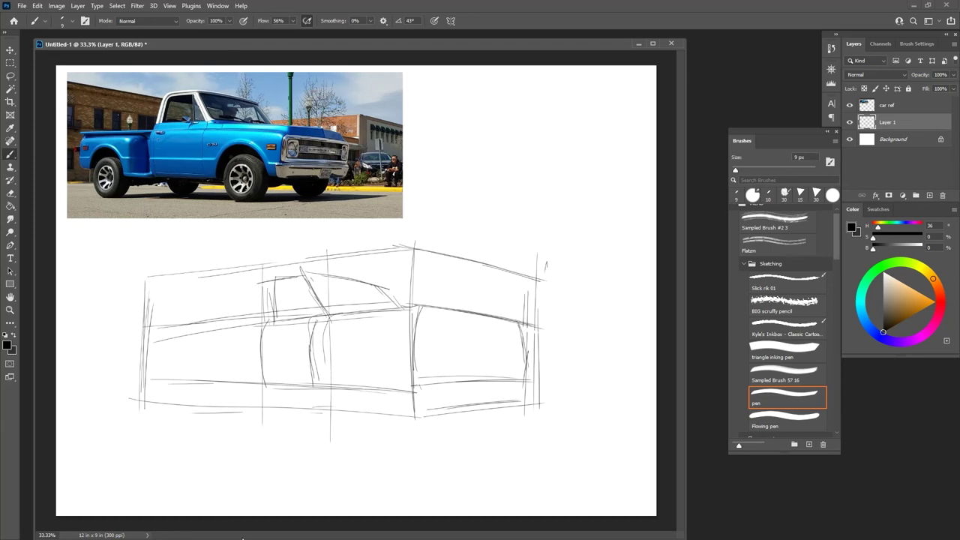
drag(180, 326, 173, 377)
drag(173, 271, 172, 423)
drag(173, 288, 173, 405)
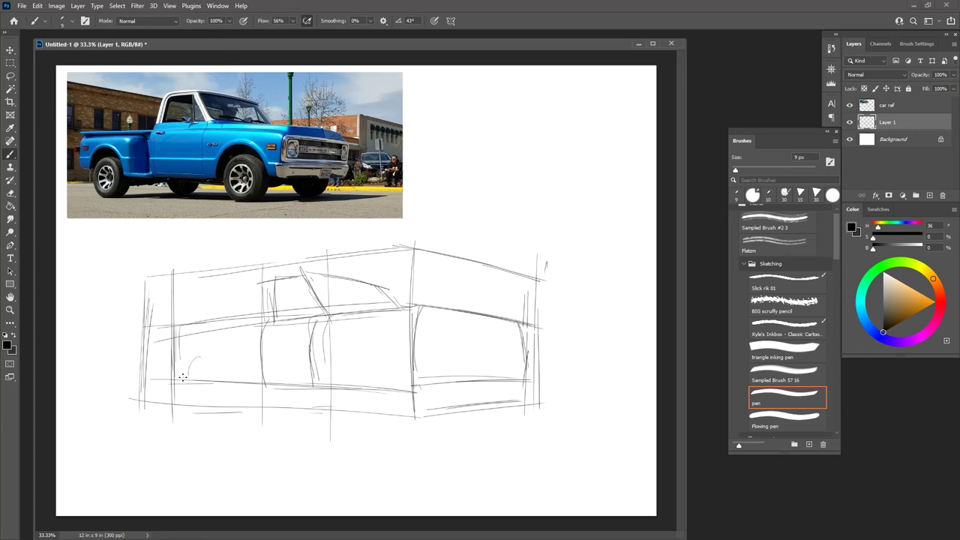
Sketch the rear and front wheel arches, aligning their heights with a light guideline along the truck's side
drag(184, 373, 210, 365)
mouse_move(223, 352)
mouse_down()
mouse_move(393, 347)
mouse_move(402, 353)
mouse_move(390, 367)
mouse_move(398, 387)
mouse_up()
mouse_move(386, 352)
mouse_down()
mouse_move(349, 359)
mouse_move(350, 378)
mouse_up()
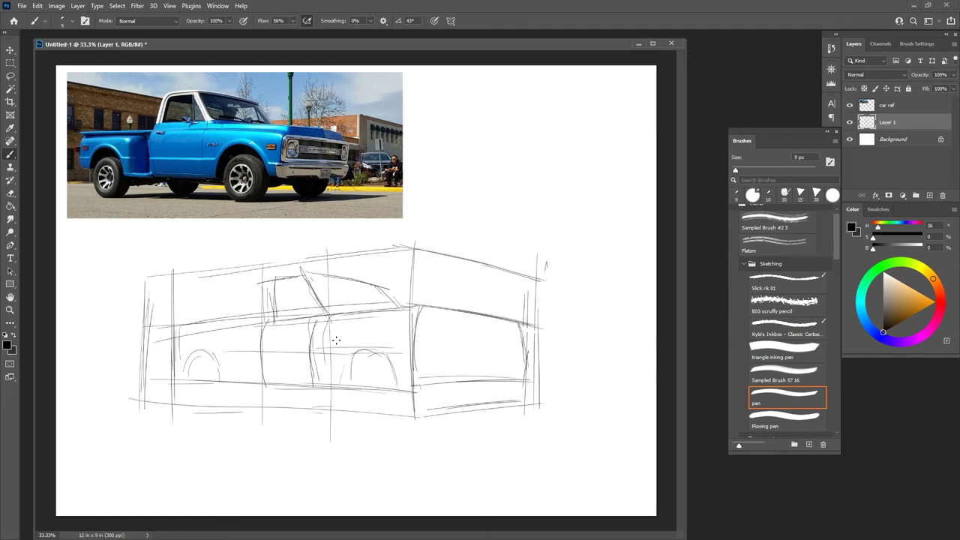
mouse_move(342, 383)
mouse_down()
mouse_move(389, 366)
mouse_move(393, 384)
mouse_up()
drag(357, 351, 348, 386)
Sketch ground lines from the near wheels toward the far side and rough in the far front and rear wheels
mouse_move(377, 411)
mouse_down()
mouse_move(491, 395)
mouse_move(455, 398)
mouse_up()
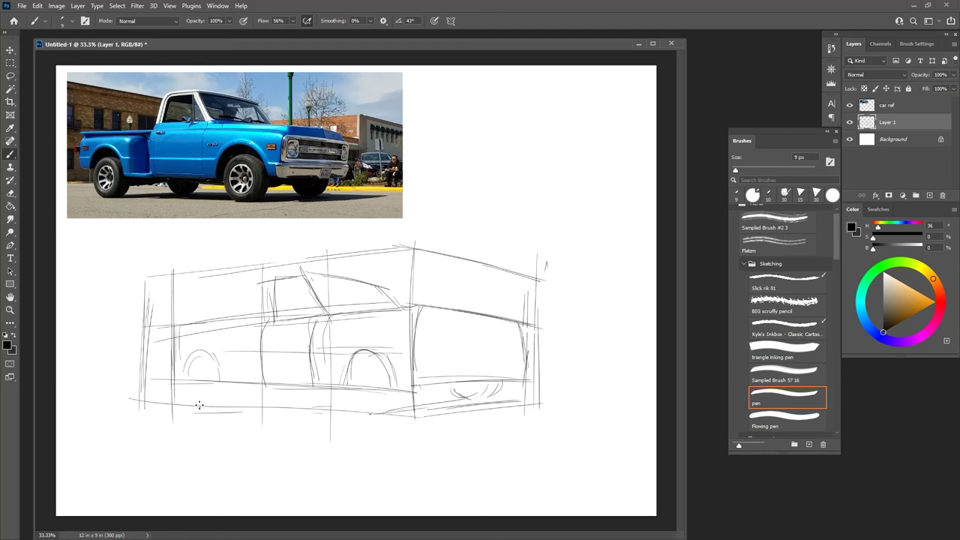
drag(199, 407, 279, 393)
mouse_move(264, 387)
mouse_down()
mouse_move(276, 398)
mouse_move(295, 386)
mouse_move(275, 393)
mouse_move(296, 392)
mouse_move(282, 397)
mouse_up()
key(grave)
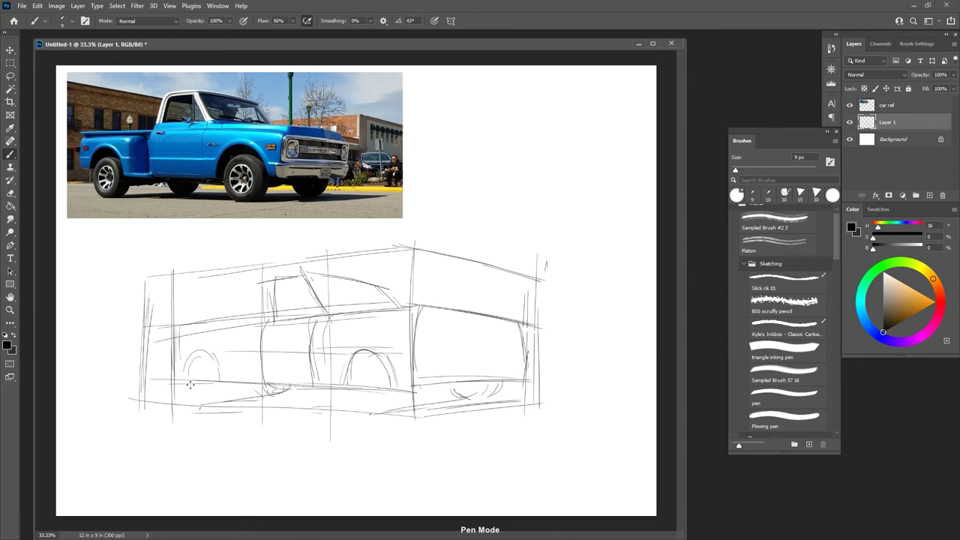
Draw ellipses for the near rear and front wheels inside their arches
drag(192, 372, 201, 400)
drag(198, 364, 198, 411)
mouse_move(361, 368)
mouse_down()
mouse_move(362, 409)
mouse_move(384, 387)
mouse_move(363, 367)
mouse_move(367, 411)
mouse_move(382, 412)
mouse_move(391, 390)
mouse_up()
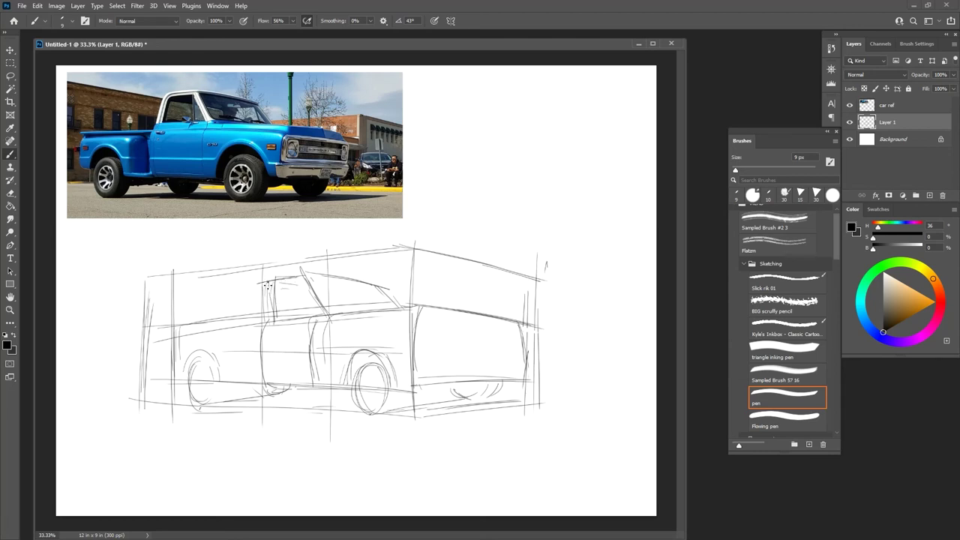
Add rough window, grille and bumper lines to the truck and refine the near rear wheel ellipse
mouse_move(291, 284)
mouse_down()
mouse_move(375, 290)
mouse_move(359, 305)
mouse_up()
drag(380, 288, 389, 305)
drag(425, 307, 510, 331)
drag(427, 364, 506, 365)
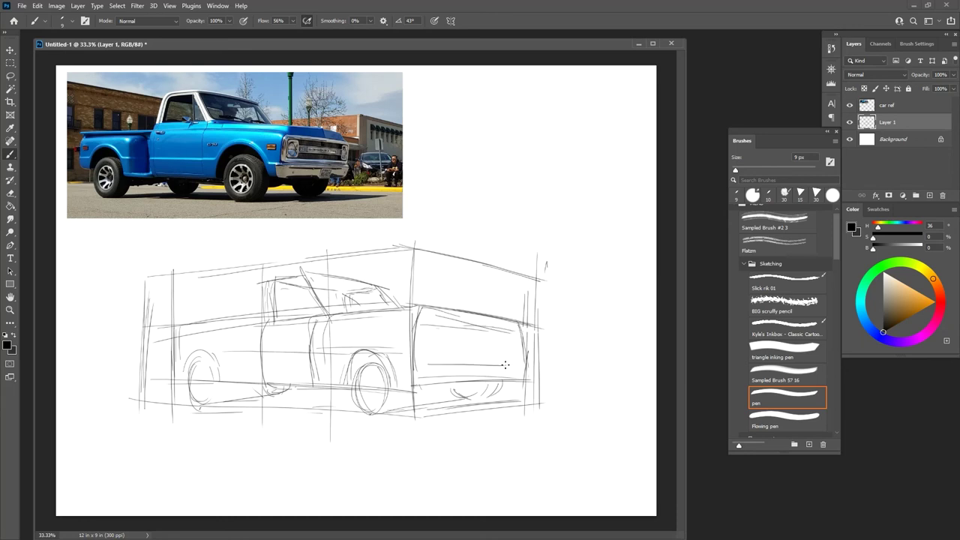
mouse_move(431, 359)
mouse_down()
mouse_move(529, 369)
mouse_move(530, 380)
mouse_move(528, 371)
mouse_move(525, 384)
mouse_move(417, 387)
mouse_up()
mouse_move(194, 359)
mouse_down()
mouse_move(204, 404)
mouse_move(200, 361)
mouse_move(202, 405)
mouse_move(185, 401)
mouse_move(204, 358)
mouse_up()
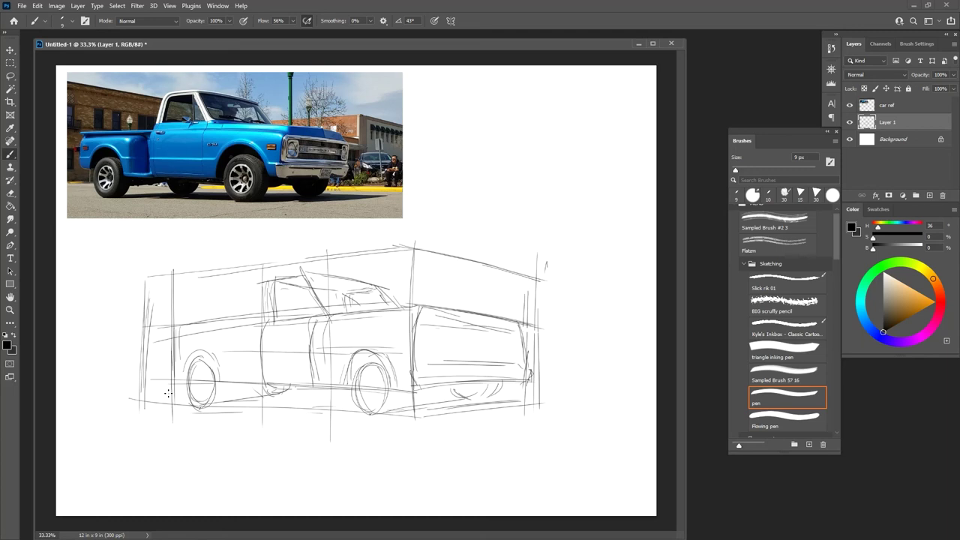
Add a new layer above the sketch, lower Layer 1's opacity to 43%, and make Layer 2 active
click(929, 195)
click(888, 134)
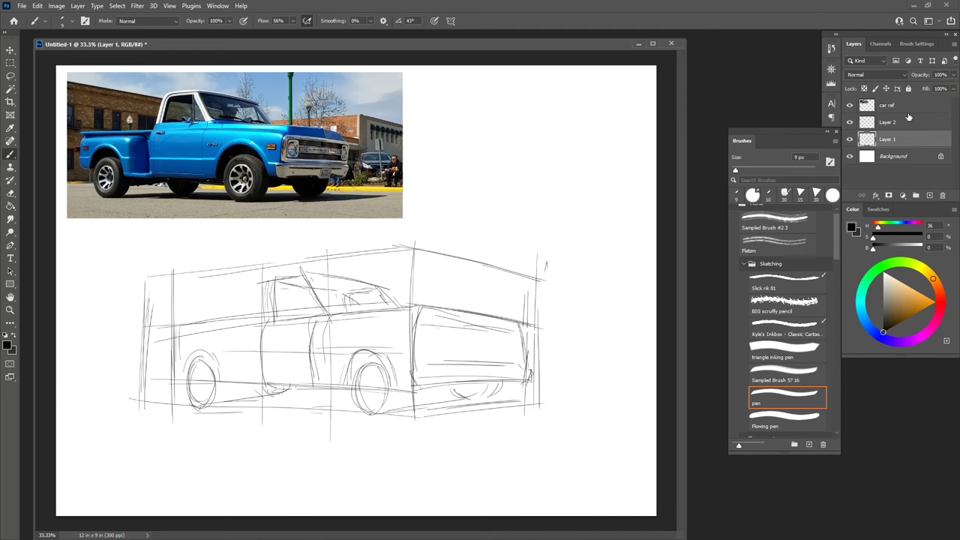
click(953, 76)
drag(936, 91, 926, 87)
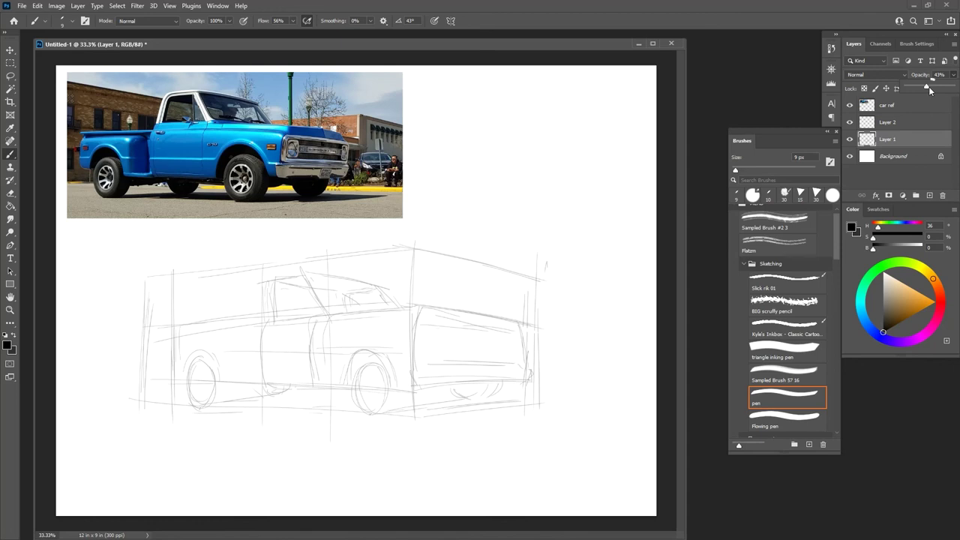
click(928, 88)
click(863, 125)
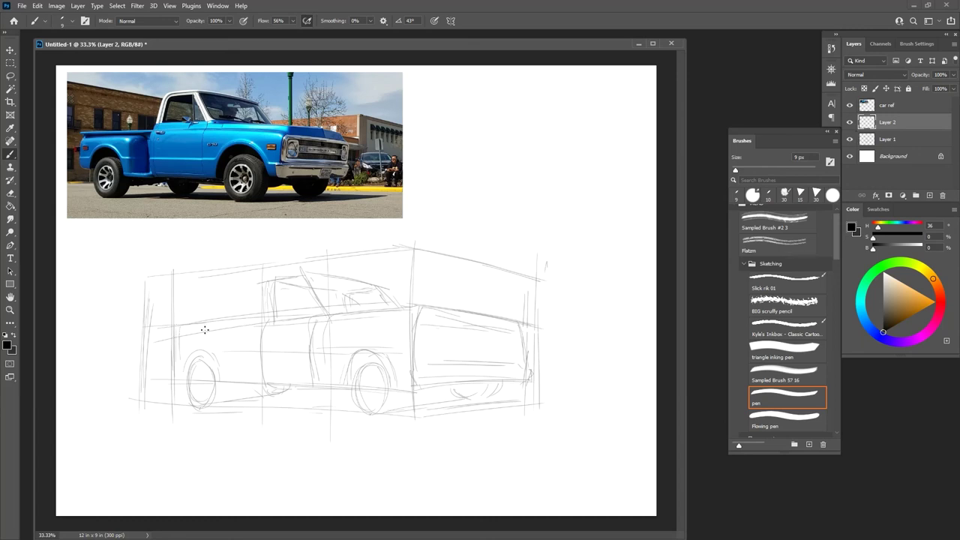
Outline the truck bed with darker lines on Layer 2, including its tail end, top rail, rear fender and running board
mouse_move(173, 337)
mouse_down()
mouse_move(238, 331)
mouse_move(232, 379)
mouse_up()
mouse_move(179, 334)
mouse_down()
mouse_move(172, 383)
mouse_move(172, 355)
mouse_move(173, 380)
mouse_move(187, 342)
mouse_move(178, 353)
mouse_move(182, 380)
mouse_move(170, 371)
mouse_move(189, 372)
mouse_move(170, 371)
mouse_move(257, 383)
mouse_up()
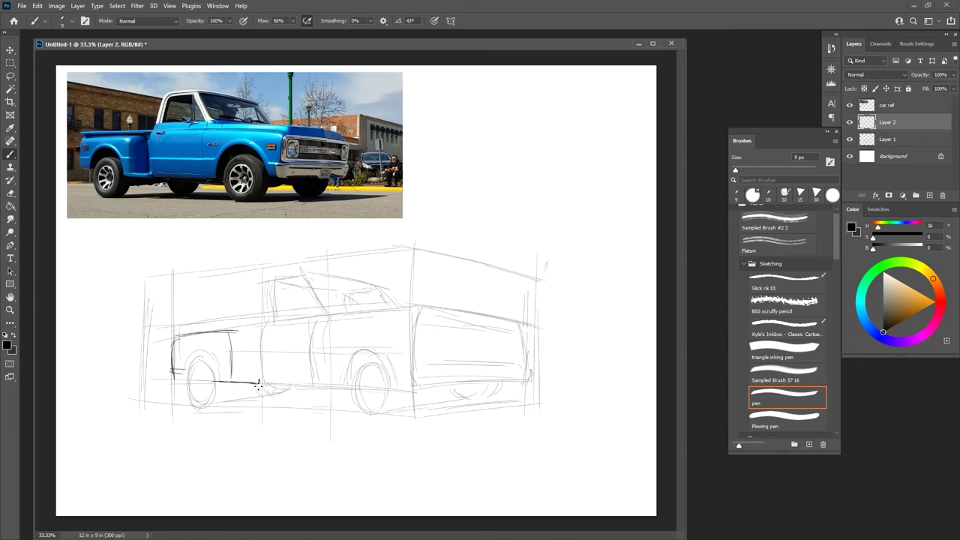
drag(232, 376, 256, 380)
drag(244, 334, 251, 373)
drag(175, 328, 248, 326)
drag(175, 330, 267, 320)
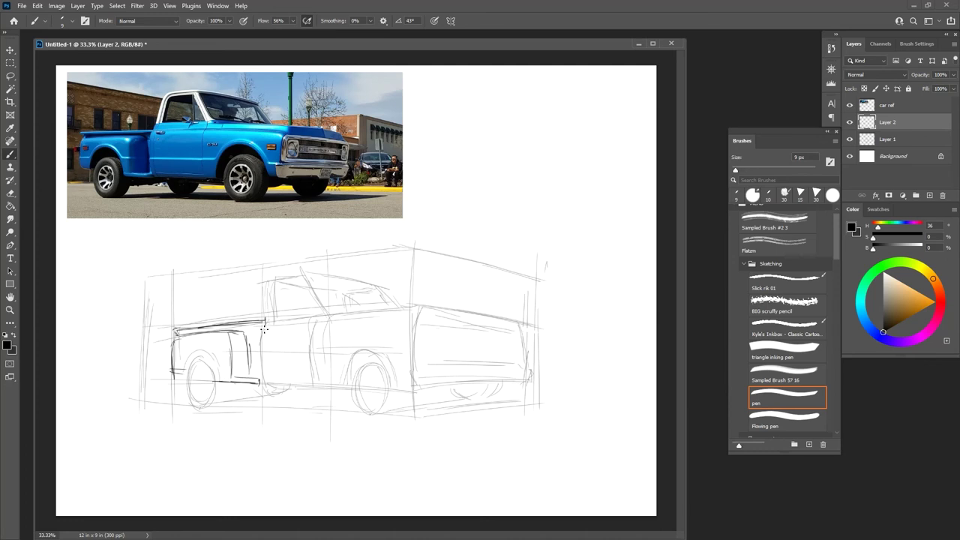
Outline the back of the cab, the lower body edge and the front wheel arch with darker lines
mouse_move(266, 321)
mouse_down()
mouse_move(263, 390)
mouse_move(258, 357)
mouse_move(265, 387)
mouse_move(336, 388)
mouse_up()
mouse_move(335, 387)
mouse_down()
mouse_move(344, 363)
mouse_move(371, 350)
mouse_move(390, 385)
mouse_move(382, 365)
mouse_move(395, 390)
mouse_up()
drag(380, 353, 394, 387)
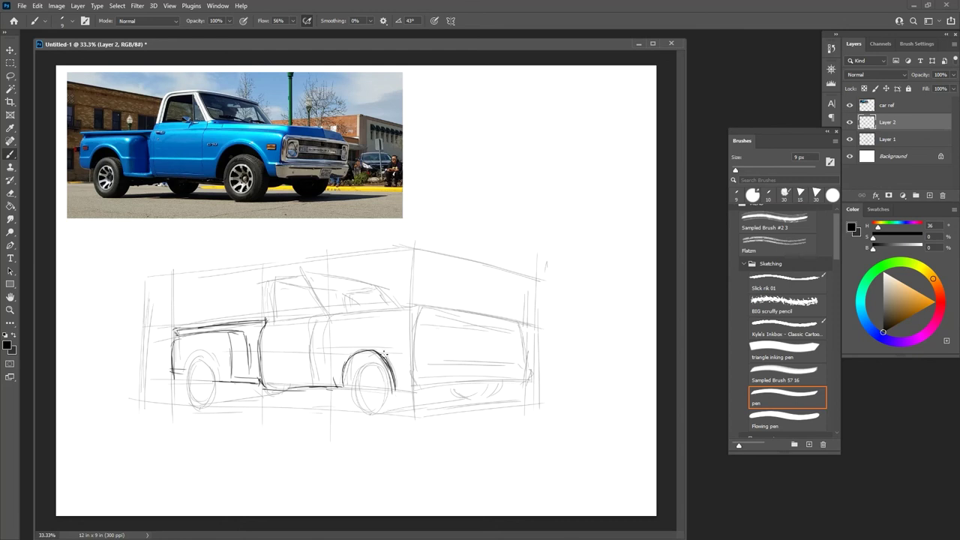
Darken the front wheel arch, the fender's lower corner and the outline of the front bumper
drag(363, 350, 408, 390)
drag(396, 386, 415, 386)
mouse_move(405, 378)
mouse_down()
mouse_move(412, 387)
mouse_move(403, 368)
mouse_move(464, 383)
mouse_move(432, 383)
mouse_move(514, 381)
mouse_move(525, 364)
mouse_move(520, 382)
mouse_up()
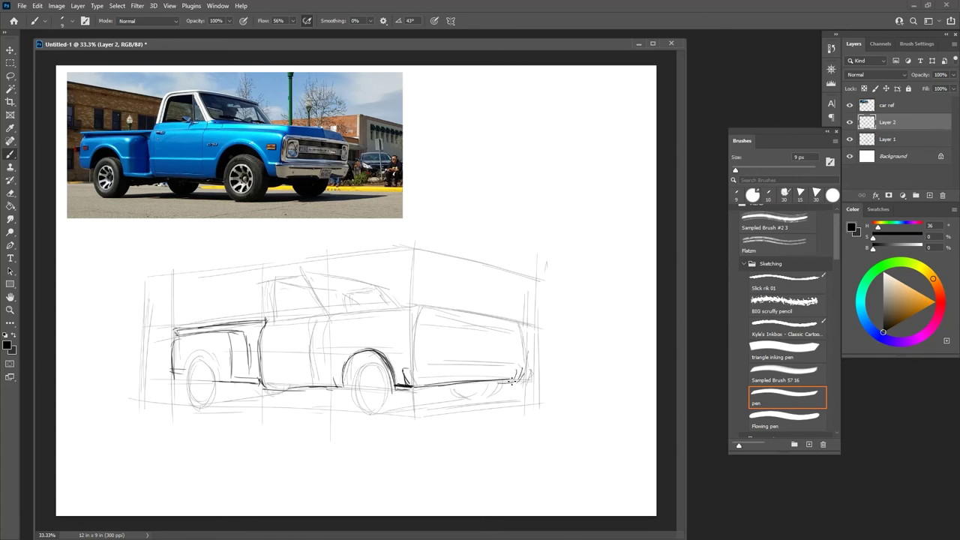
drag(516, 368, 512, 380)
mouse_move(414, 368)
mouse_down()
mouse_move(508, 367)
mouse_move(514, 381)
mouse_move(506, 380)
mouse_up()
key(ctrl+minus)
key(ctrl+minus)
key(ctrl+minus)
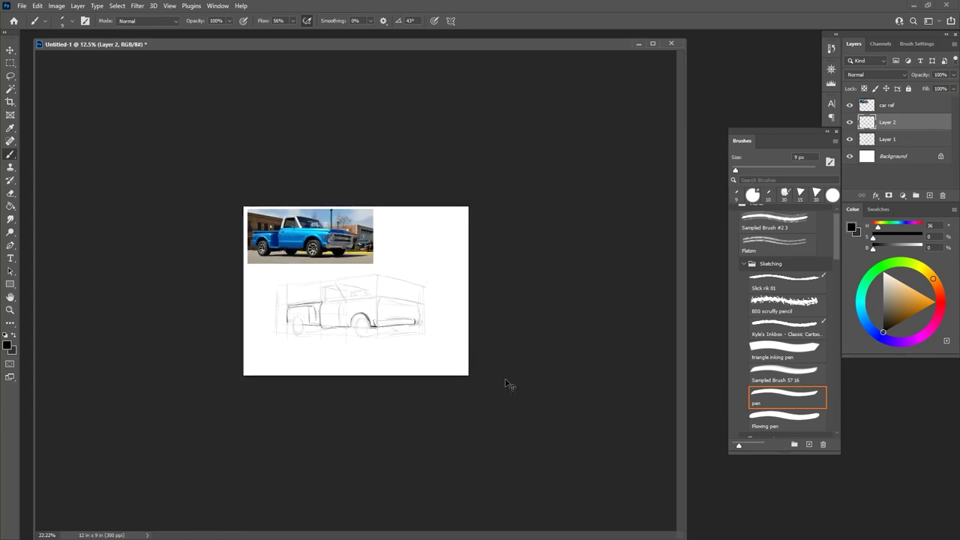
key(ctrl+plus)
key(ctrl+plus)
key(ctrl+plus)
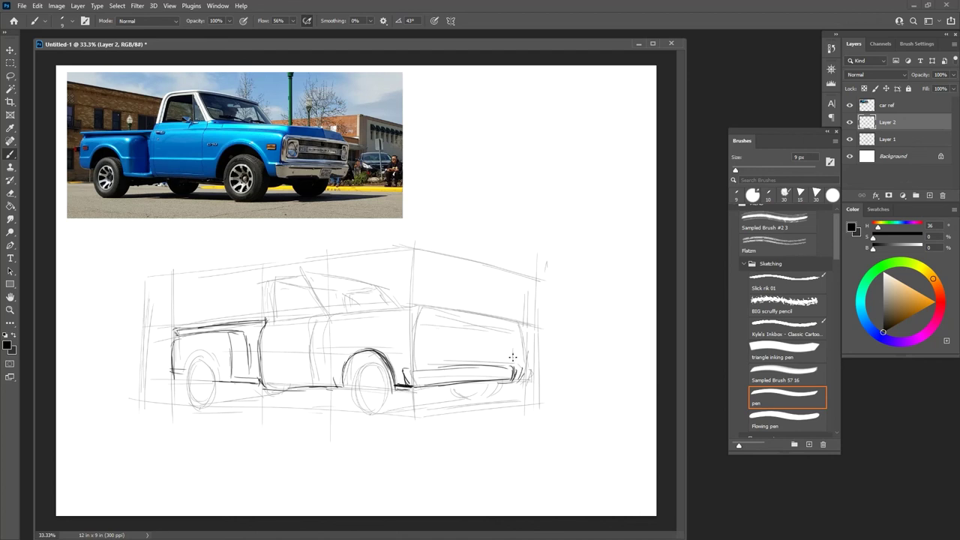
Define the angled side edges of the truck's front face above the bumper with darker strokes
mouse_move(512, 358)
mouse_down()
mouse_move(513, 342)
mouse_move(511, 366)
mouse_up()
drag(504, 320, 509, 334)
drag(425, 309, 415, 363)
drag(413, 328, 412, 368)
drag(418, 326, 414, 369)
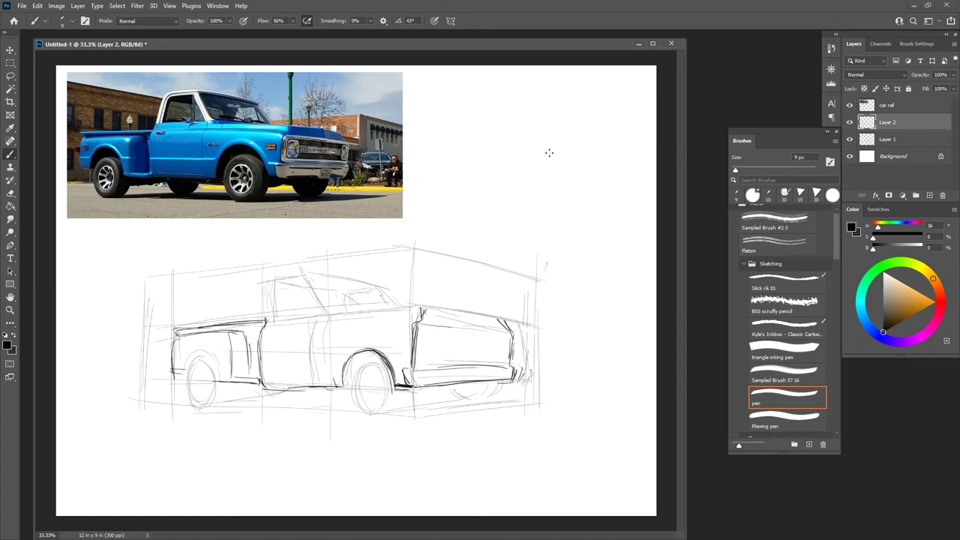
Sketch a small side-profile diagram of the front end beside the reference photo, with an arrow pointing at the slanted grille
drag(573, 144, 561, 176)
mouse_move(542, 139)
mouse_down()
mouse_move(577, 141)
mouse_move(564, 133)
mouse_move(567, 174)
mouse_move(572, 157)
mouse_move(562, 193)
mouse_move(559, 180)
mouse_move(569, 192)
mouse_move(543, 194)
mouse_up()
drag(575, 140, 561, 180)
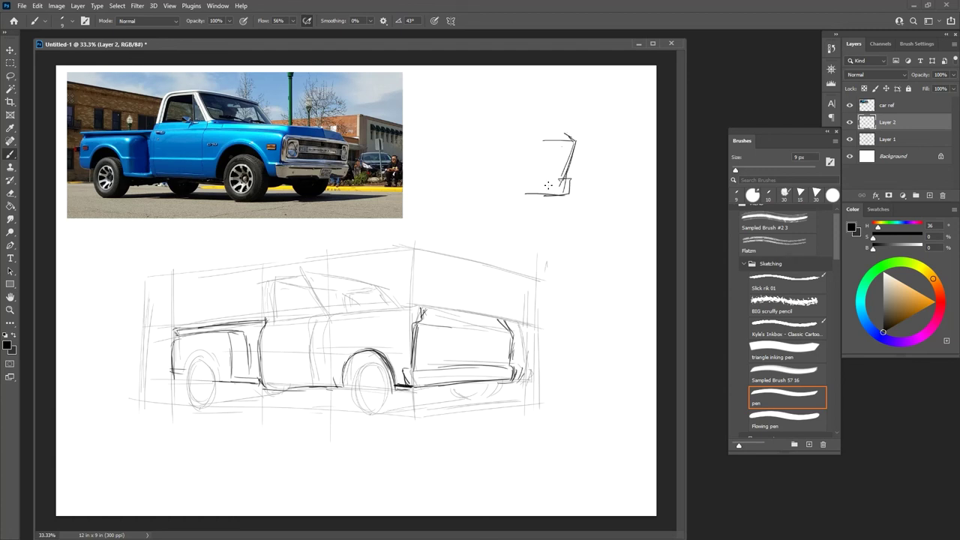
mouse_move(604, 157)
mouse_down()
mouse_move(588, 158)
mouse_move(599, 161)
mouse_up()
Draw the upper and lower edges of the recessed grille and reinforce the bumper's top edge
drag(420, 326, 484, 330)
drag(422, 331, 504, 334)
drag(428, 356, 503, 360)
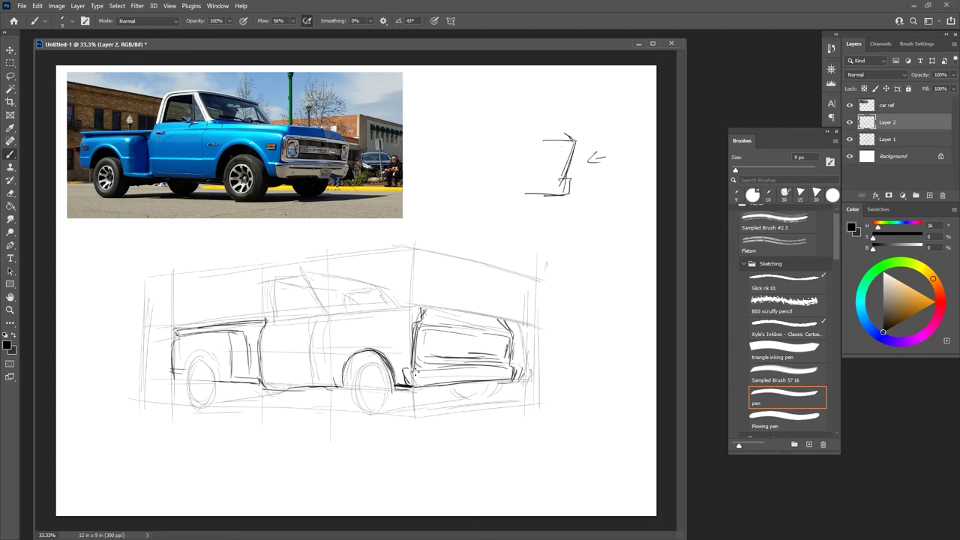
drag(437, 365, 512, 373)
Darken the front edge of the hood and add the center crease above the grille
drag(422, 309, 507, 323)
drag(470, 311, 477, 327)
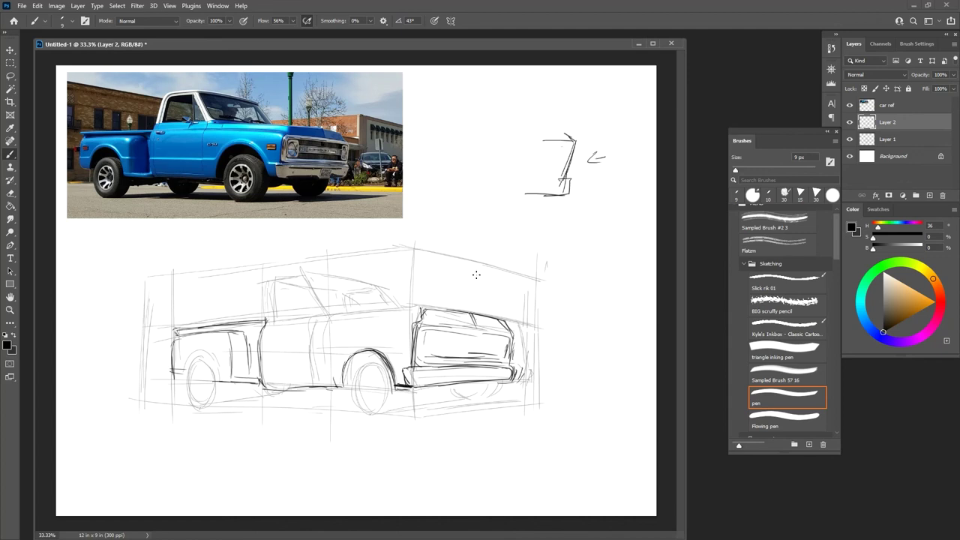
drag(468, 312, 475, 322)
Draw the license plate in the middle of the front bumper and darken the door's front edge
mouse_move(465, 370)
mouse_down()
mouse_move(464, 379)
mouse_move(476, 368)
mouse_move(481, 379)
mouse_up()
drag(470, 372, 484, 370)
drag(485, 371, 475, 380)
mouse_move(316, 377)
mouse_down()
mouse_move(322, 319)
mouse_move(323, 386)
mouse_up()
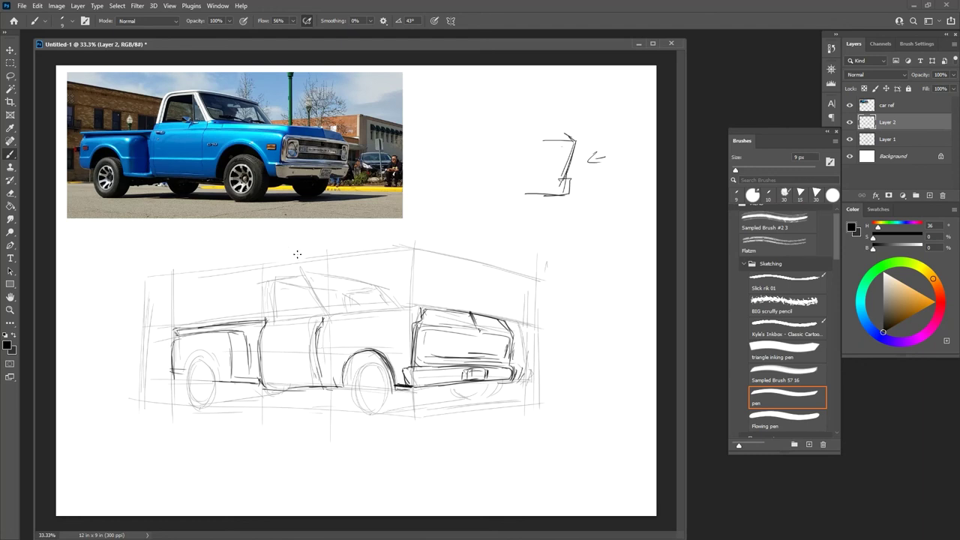
Draw the cab's side window, roofline and windshield frame, and darken the hood's side edge and the body line below it
mouse_move(276, 315)
mouse_down()
mouse_move(313, 311)
mouse_move(273, 299)
mouse_move(273, 311)
mouse_move(277, 281)
mouse_move(275, 291)
mouse_move(296, 281)
mouse_move(316, 307)
mouse_move(307, 282)
mouse_move(327, 312)
mouse_up()
mouse_move(346, 312)
mouse_down()
mouse_move(431, 308)
mouse_move(402, 310)
mouse_move(421, 311)
mouse_up()
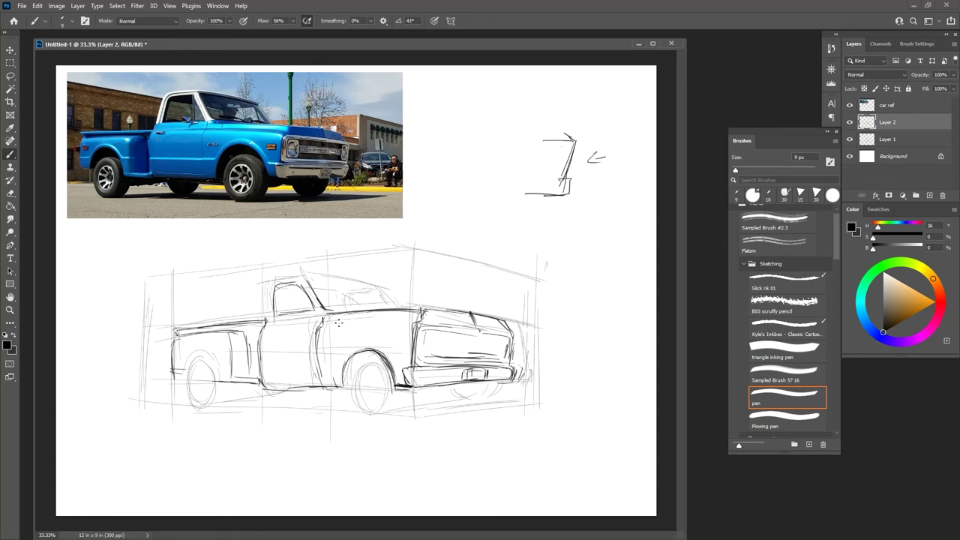
mouse_move(288, 326)
mouse_down()
mouse_move(417, 321)
mouse_move(384, 318)
mouse_move(416, 331)
mouse_move(351, 319)
mouse_move(271, 328)
mouse_up()
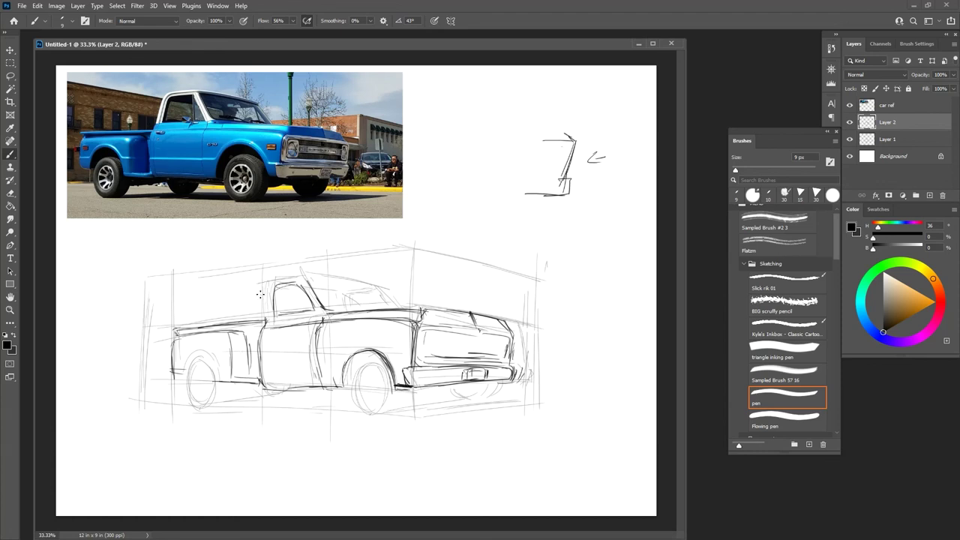
mouse_move(267, 292)
mouse_down()
mouse_move(265, 314)
mouse_move(274, 279)
mouse_move(311, 274)
mouse_move(312, 286)
mouse_move(380, 291)
mouse_up()
mouse_move(321, 278)
mouse_down()
mouse_move(380, 292)
mouse_move(370, 291)
mouse_move(397, 311)
mouse_up()
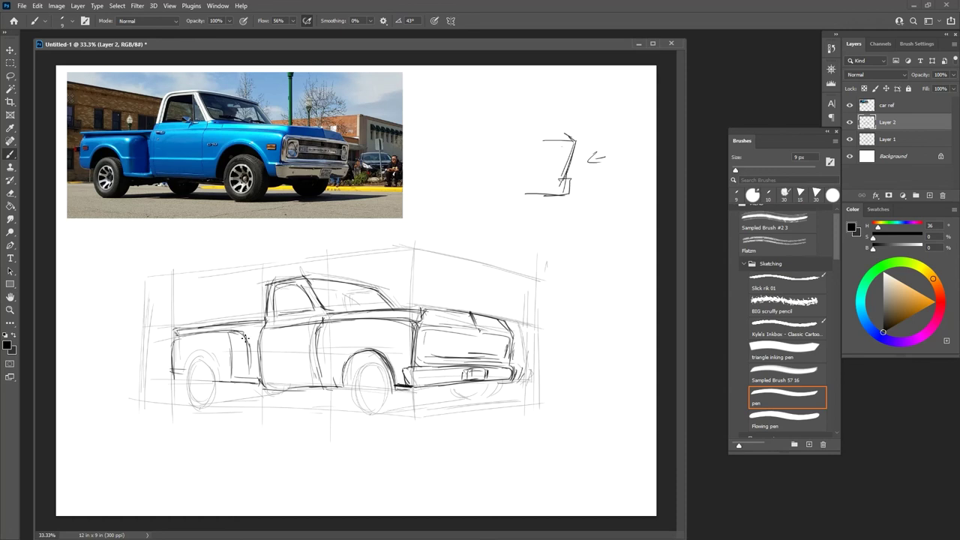
Darken the front edge of the rear fender and draw the near rear wheel with its tire thickness
drag(245, 335, 251, 353)
mouse_move(185, 375)
mouse_down()
mouse_move(198, 353)
mouse_move(218, 369)
mouse_move(206, 354)
mouse_move(190, 360)
mouse_move(186, 376)
mouse_move(200, 367)
mouse_move(194, 388)
mouse_move(201, 363)
mouse_move(188, 380)
mouse_move(208, 396)
mouse_move(197, 363)
mouse_move(189, 410)
mouse_up()
mouse_move(215, 364)
mouse_down()
mouse_move(199, 406)
mouse_move(218, 380)
mouse_move(218, 391)
mouse_move(188, 398)
mouse_move(219, 404)
mouse_move(209, 407)
mouse_move(228, 401)
mouse_move(230, 383)
mouse_move(219, 404)
mouse_move(226, 400)
mouse_move(208, 405)
mouse_move(231, 403)
mouse_move(195, 410)
mouse_move(209, 404)
mouse_up()
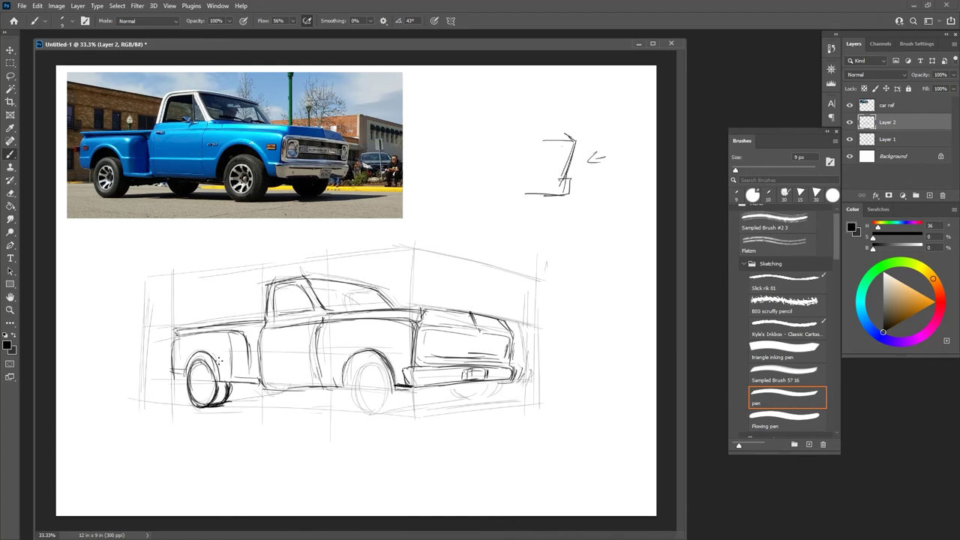
Draw the near front wheel inside its arch and tidy the body edges on both sides of it
mouse_move(370, 358)
mouse_down()
mouse_move(350, 378)
mouse_move(366, 406)
mouse_move(374, 373)
mouse_move(351, 372)
mouse_move(367, 365)
mouse_move(382, 390)
mouse_move(375, 371)
mouse_move(386, 381)
mouse_move(386, 395)
mouse_move(372, 363)
mouse_move(351, 372)
mouse_move(383, 383)
mouse_move(353, 375)
mouse_move(355, 403)
mouse_move(383, 365)
mouse_move(348, 396)
mouse_move(359, 412)
mouse_move(380, 399)
mouse_move(371, 415)
mouse_move(384, 392)
mouse_move(370, 367)
mouse_move(351, 384)
mouse_move(373, 408)
mouse_move(364, 416)
mouse_move(383, 400)
mouse_move(374, 408)
mouse_move(385, 411)
mouse_move(371, 416)
mouse_move(394, 410)
mouse_move(372, 413)
mouse_move(398, 393)
mouse_move(384, 415)
mouse_move(399, 392)
mouse_up()
drag(396, 390, 397, 402)
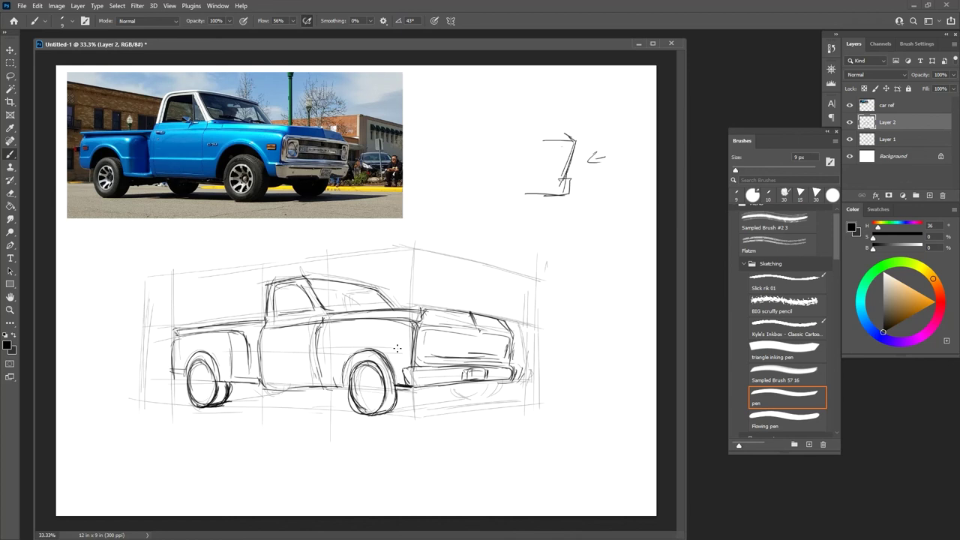
drag(397, 393, 408, 389)
drag(336, 389, 353, 392)
Reinforce the windshield's upper frame and add the side window divider and the seat shapes inside the cab
mouse_move(308, 275)
mouse_down()
mouse_move(342, 279)
mouse_move(314, 282)
mouse_move(377, 290)
mouse_up()
mouse_move(317, 282)
mouse_down()
mouse_move(377, 291)
mouse_move(381, 304)
mouse_up()
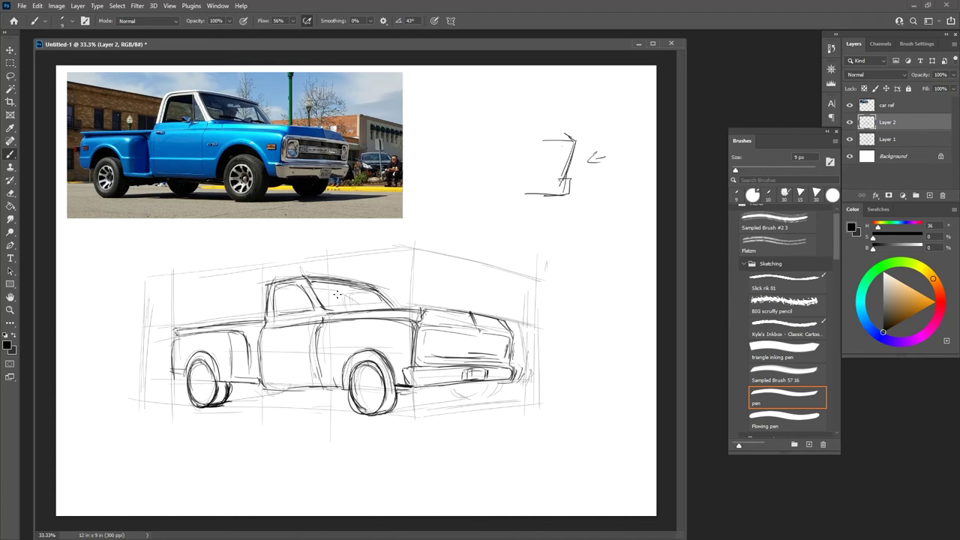
drag(276, 299, 278, 310)
mouse_move(334, 295)
mouse_down()
mouse_move(354, 306)
mouse_move(372, 291)
mouse_move(350, 308)
mouse_up()
drag(301, 287, 307, 310)
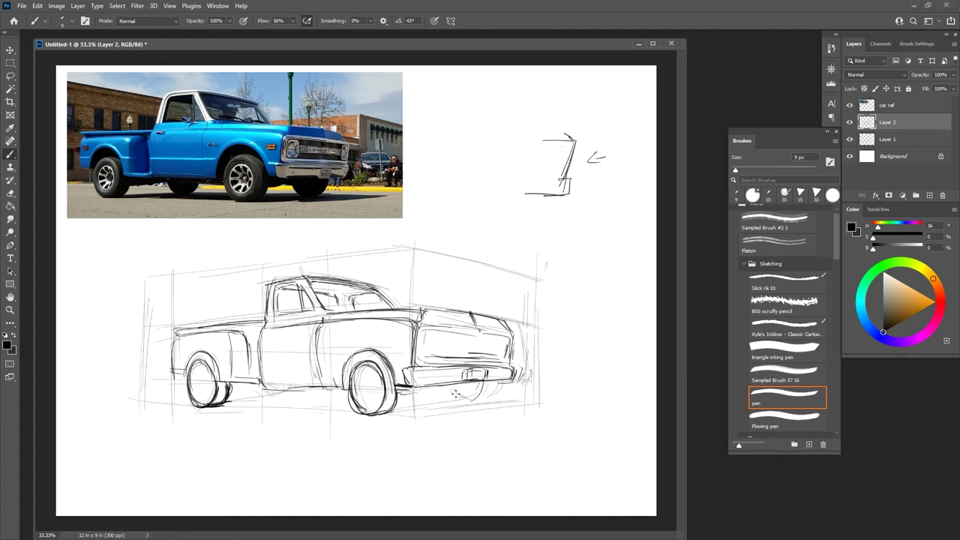
Draw the far-side front and rear wheels under the truck and reinforce the lower body edge between the near wheels
mouse_move(450, 389)
mouse_down()
mouse_move(473, 399)
mouse_move(460, 398)
mouse_move(482, 382)
mouse_move(475, 398)
mouse_move(480, 380)
mouse_move(447, 399)
mouse_move(472, 401)
mouse_move(479, 382)
mouse_up()
drag(480, 379, 467, 401)
mouse_move(275, 388)
mouse_down()
mouse_move(288, 405)
mouse_move(299, 394)
mouse_up()
mouse_move(233, 402)
mouse_down()
mouse_move(310, 401)
mouse_move(257, 404)
mouse_move(306, 398)
mouse_move(279, 397)
mouse_up()
key(b)
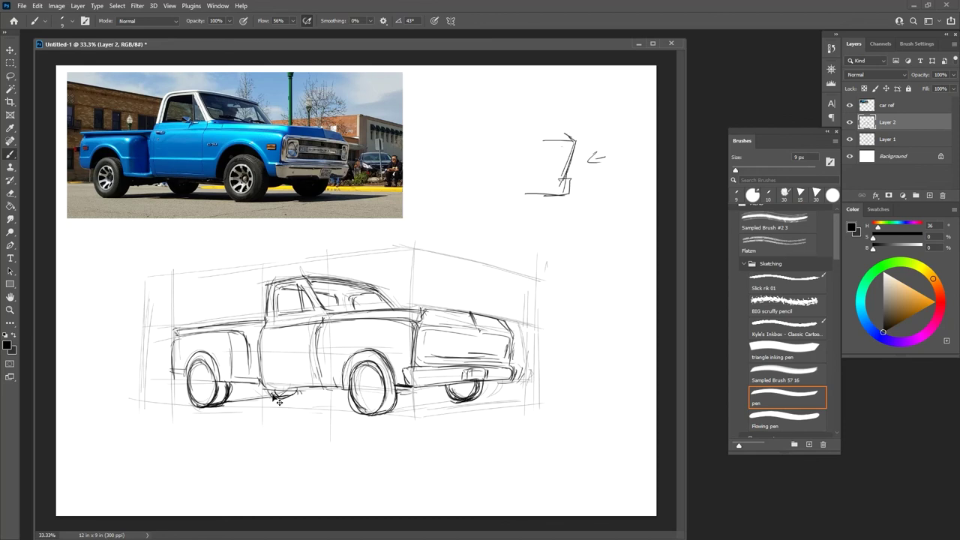
key(ctrl+minus)
key(ctrl+minus)
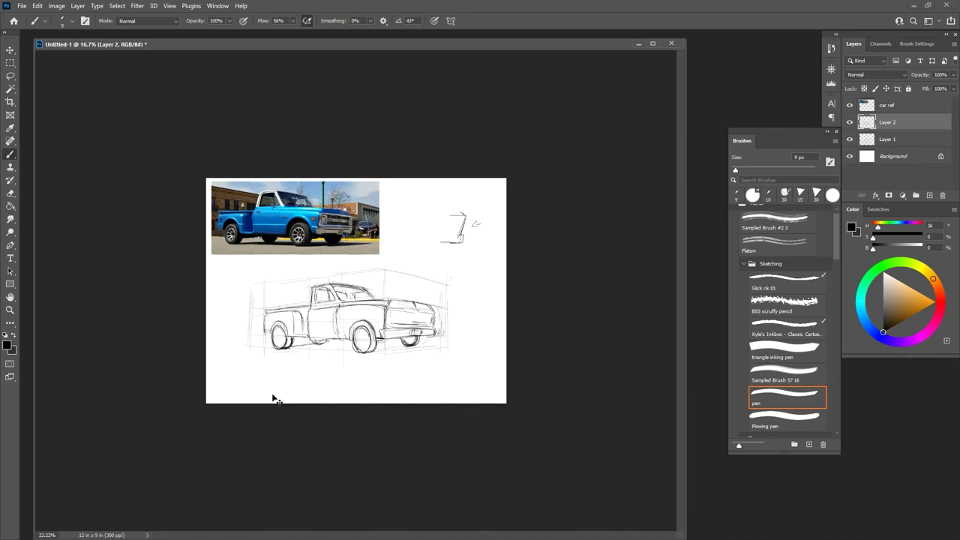
key(ctrl+plus)
key(ctrl+plus)
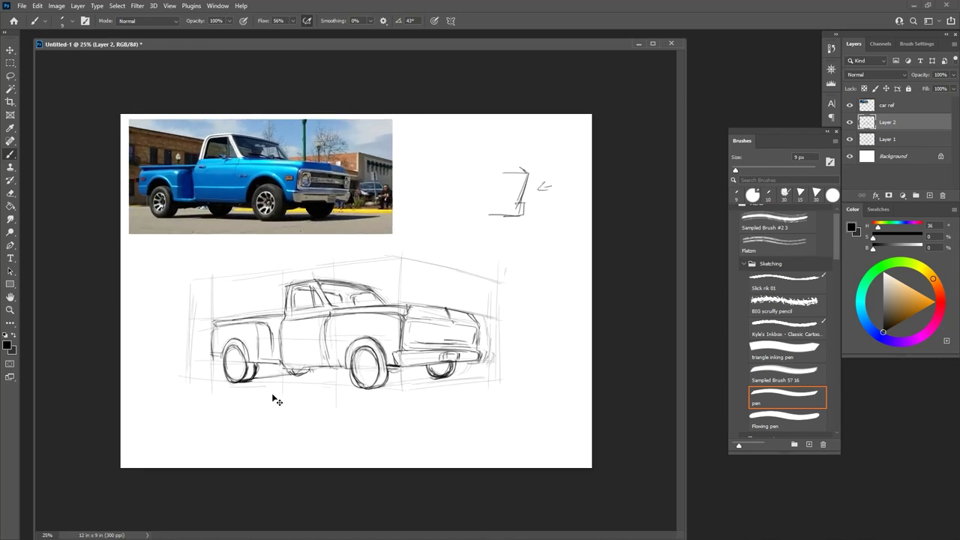
mouse_move(274, 395)
mouse_down()
mouse_move(294, 397)
mouse_move(300, 384)
mouse_move(264, 382)
mouse_move(336, 388)
mouse_up()
mouse_move(269, 391)
mouse_down()
mouse_move(286, 398)
mouse_move(296, 388)
mouse_up()
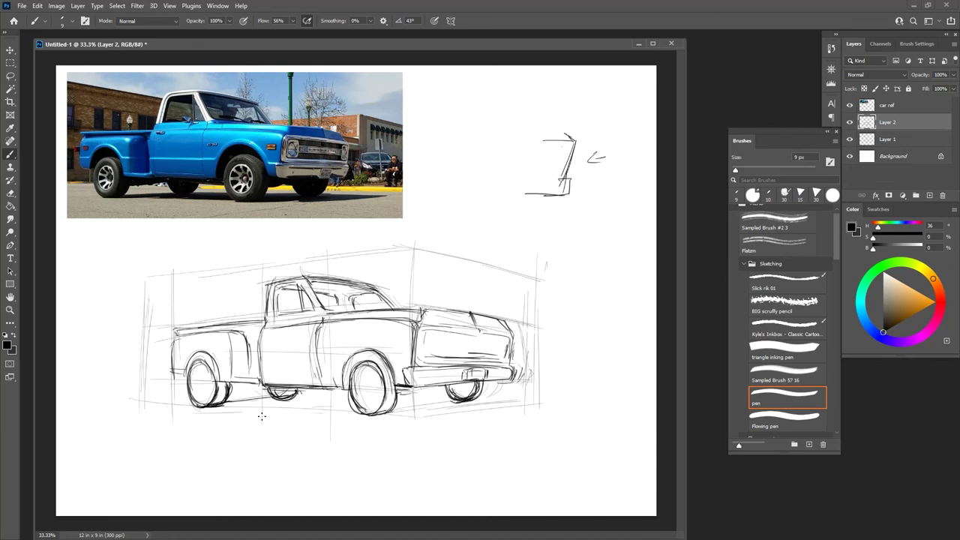
Add a new layer above Layer 2 and reduce the opacity of Layer 1 so its construction lines fade
click(929, 195)
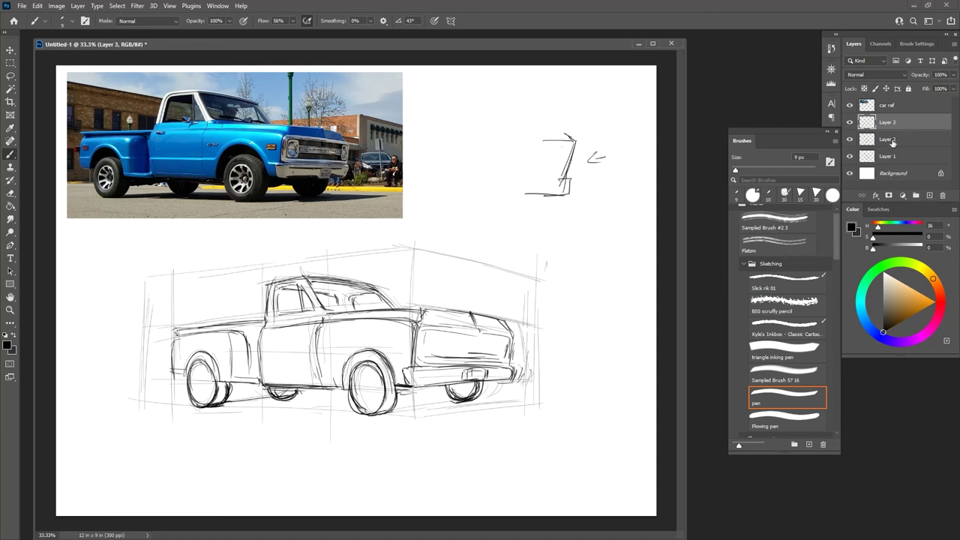
click(889, 142)
click(887, 156)
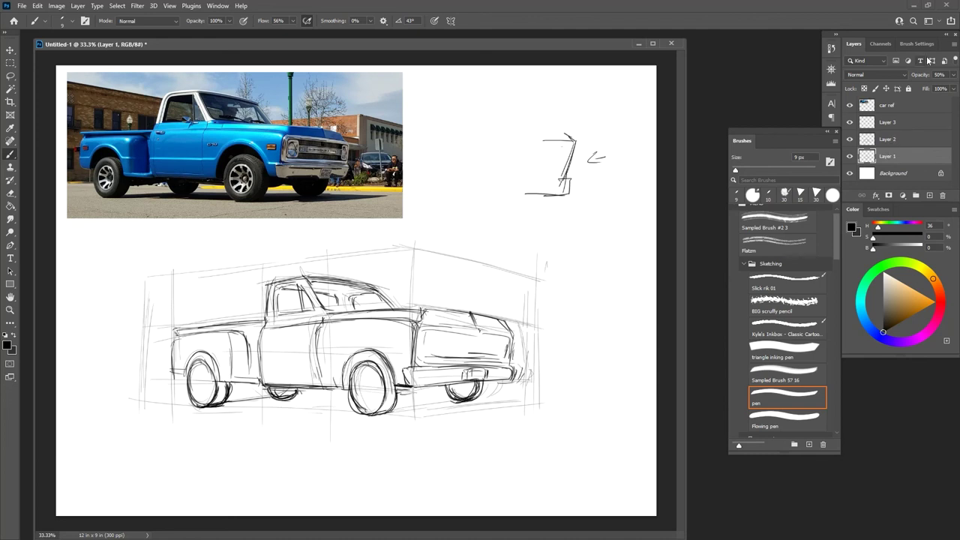
click(953, 75)
click(913, 89)
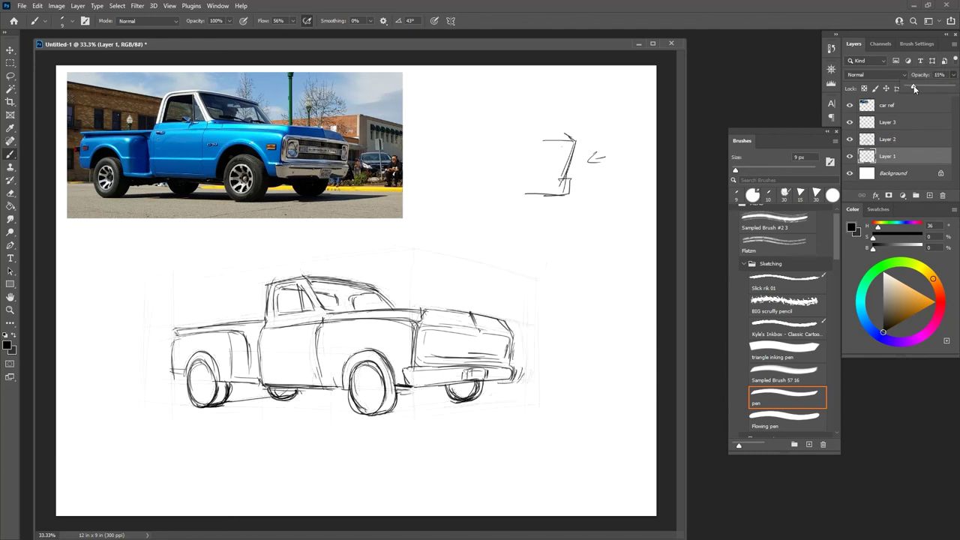
drag(914, 87, 917, 87)
Lower the opacity of Layer 2 to about 43% and make Layer 3 the active drawing layer
click(882, 140)
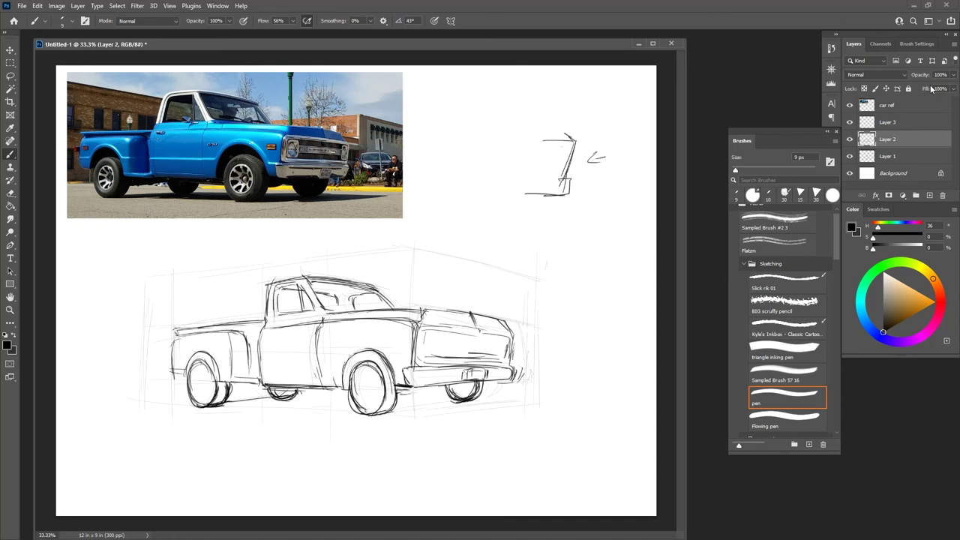
drag(954, 76, 927, 86)
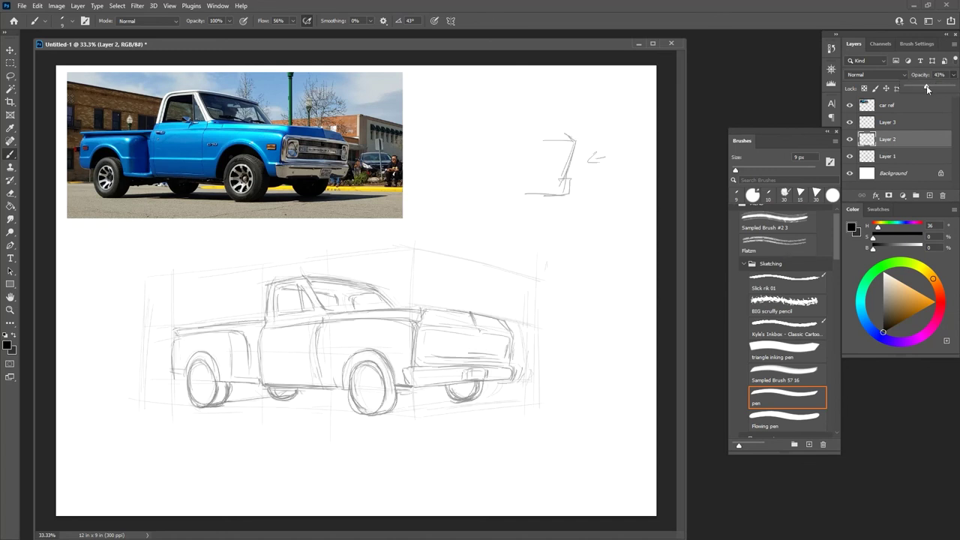
click(903, 122)
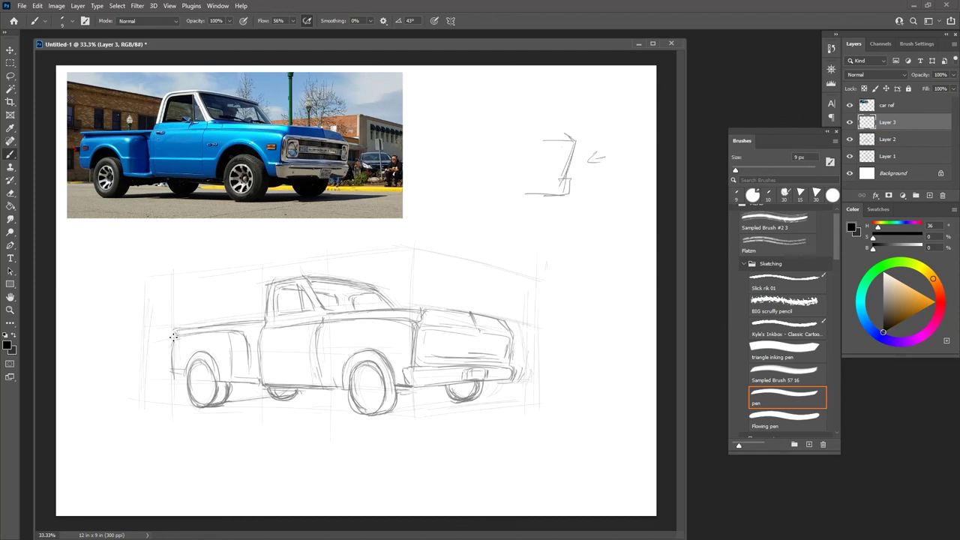
Outline the rear fender's back and top edges and its curved front edge on Layer 3
drag(177, 337, 171, 370)
drag(174, 335, 242, 332)
drag(244, 336, 250, 378)
drag(248, 337, 254, 377)
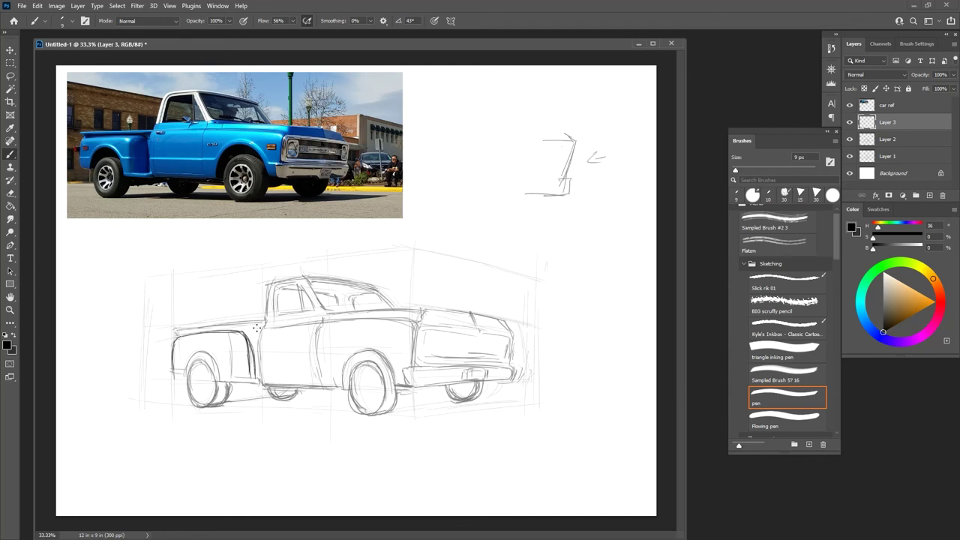
key(grave)
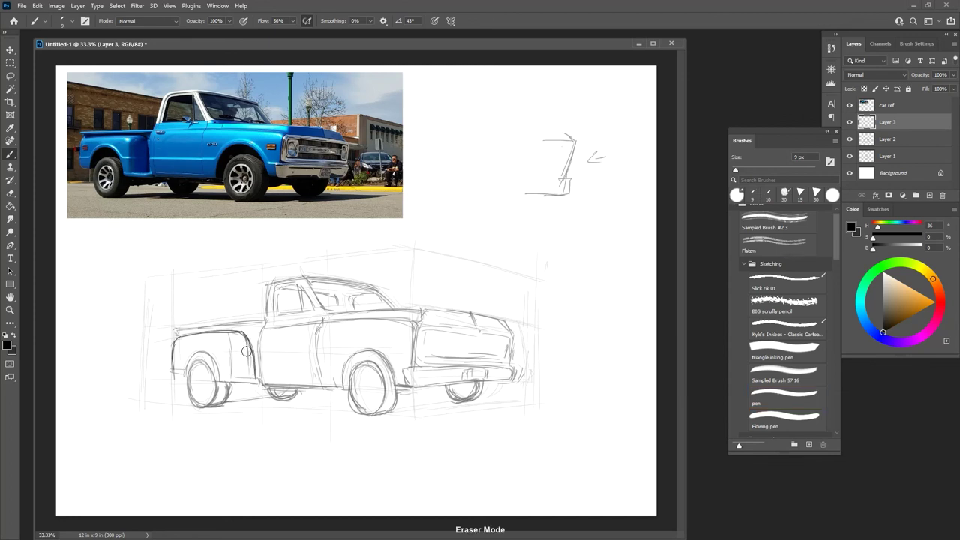
key(grave)
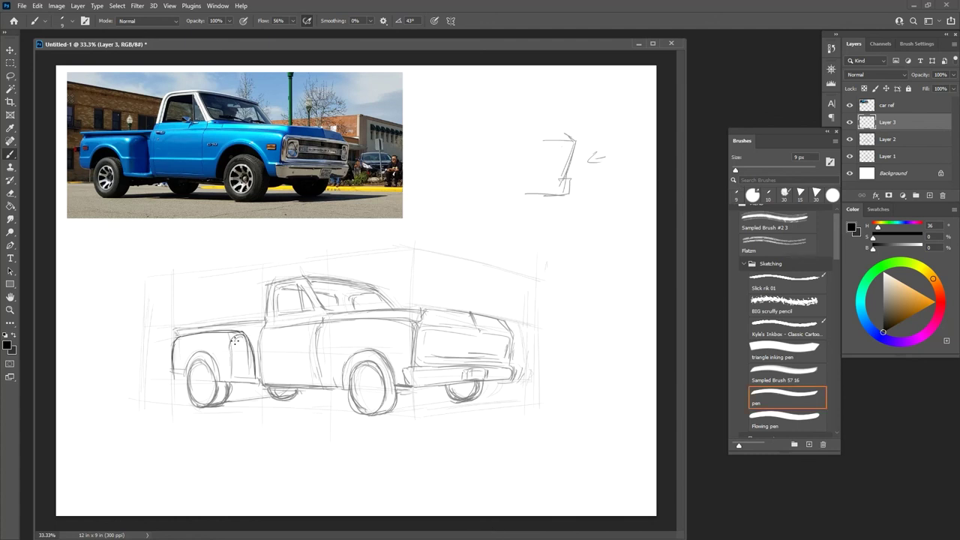
Add the rear fender's inner contour and sketch a small Y-shaped corner diagram beside the truck
drag(235, 340, 228, 379)
mouse_move(180, 338)
mouse_down()
mouse_move(221, 340)
mouse_move(229, 356)
mouse_move(214, 335)
mouse_move(240, 330)
mouse_up()
mouse_move(78, 395)
mouse_down()
mouse_move(84, 428)
mouse_move(103, 386)
mouse_move(90, 442)
mouse_move(114, 380)
mouse_move(87, 393)
mouse_up()
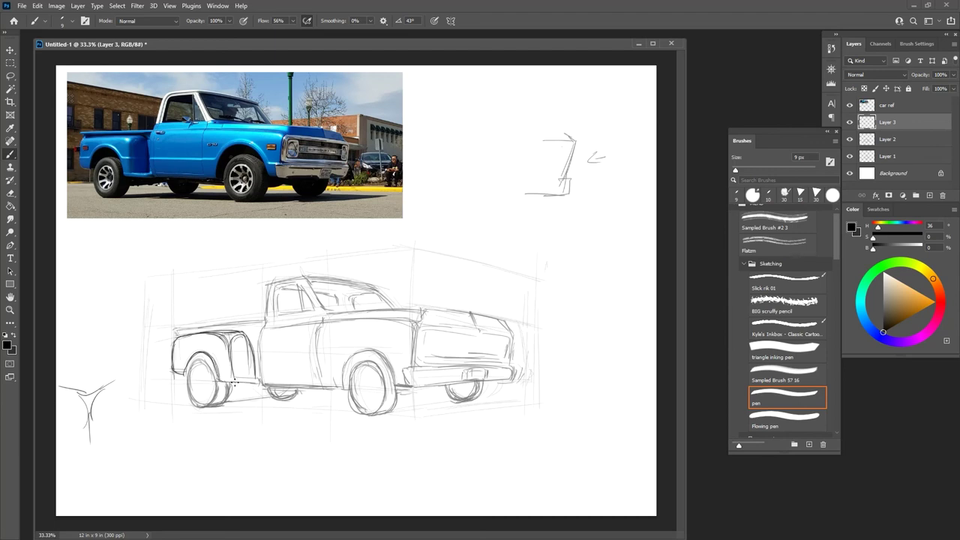
Draw the side step between the rear fender and cab, and outline the truck bed's top rail
drag(220, 383, 256, 384)
drag(232, 378, 252, 379)
drag(175, 330, 261, 317)
drag(178, 334, 265, 321)
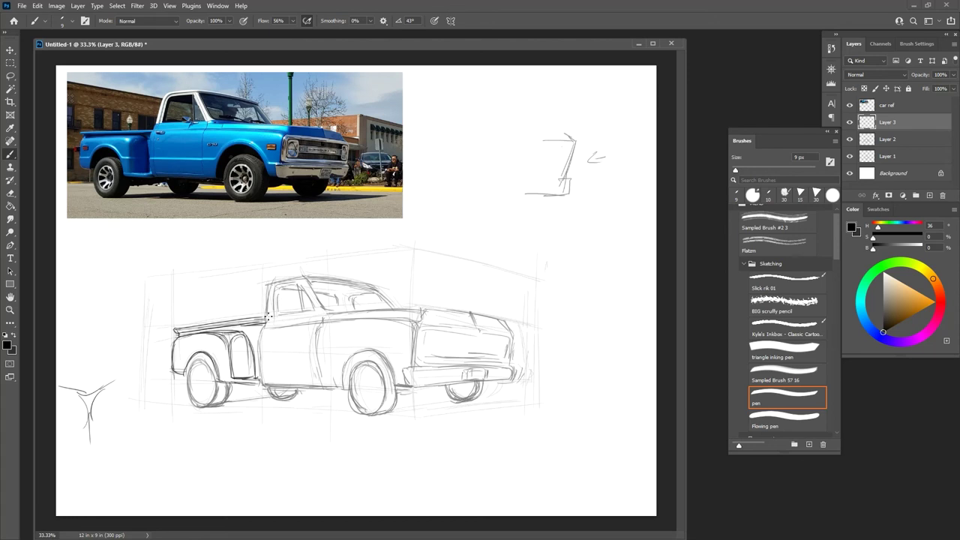
Outline the body line from the cab to the front fender, the cab's rear edge and the lower body edge
mouse_move(269, 314)
mouse_down()
mouse_move(260, 349)
mouse_move(278, 326)
mouse_move(338, 320)
mouse_up()
mouse_move(277, 325)
mouse_down()
mouse_move(403, 318)
mouse_move(365, 321)
mouse_move(412, 327)
mouse_move(423, 315)
mouse_move(407, 326)
mouse_move(417, 324)
mouse_move(411, 366)
mouse_up()
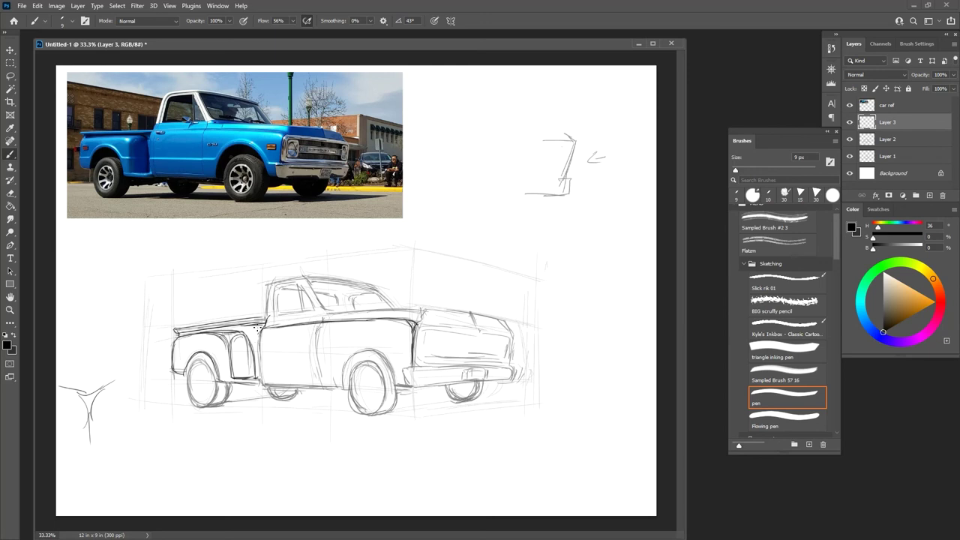
mouse_move(258, 329)
mouse_down()
mouse_move(262, 382)
mouse_move(324, 389)
mouse_up()
mouse_move(264, 387)
mouse_down()
mouse_move(344, 389)
mouse_move(345, 365)
mouse_move(378, 351)
mouse_up()
Finish the front wheel arch's lower edges and outline the wraparound front bumper
mouse_move(343, 388)
mouse_down()
mouse_move(353, 355)
mouse_move(385, 358)
mouse_move(395, 391)
mouse_up()
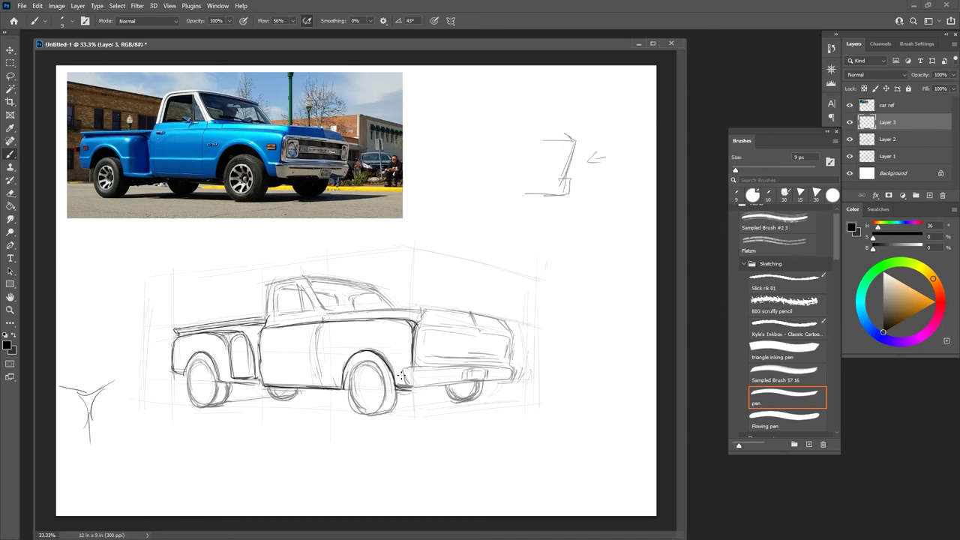
mouse_move(403, 371)
mouse_down()
mouse_move(411, 388)
mouse_move(450, 369)
mouse_move(516, 365)
mouse_up()
mouse_move(510, 364)
mouse_down()
mouse_move(467, 375)
mouse_move(510, 383)
mouse_move(416, 389)
mouse_up()
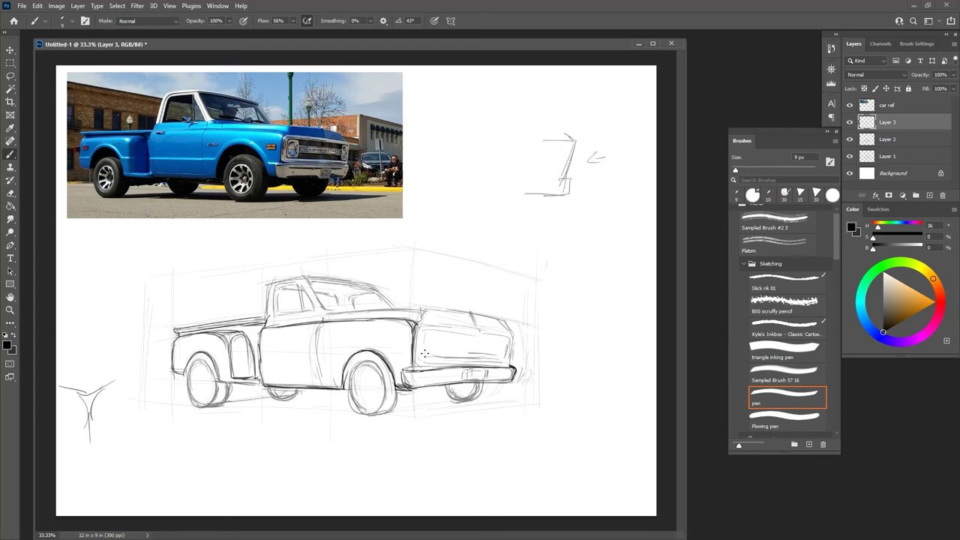
Outline the cab's rear pillar, roof and windshield frame with clean dark lines
mouse_move(264, 319)
mouse_down()
mouse_move(269, 283)
mouse_move(267, 302)
mouse_move(272, 283)
mouse_move(306, 278)
mouse_move(272, 283)
mouse_move(306, 277)
mouse_up()
drag(294, 280, 376, 290)
drag(309, 281, 336, 310)
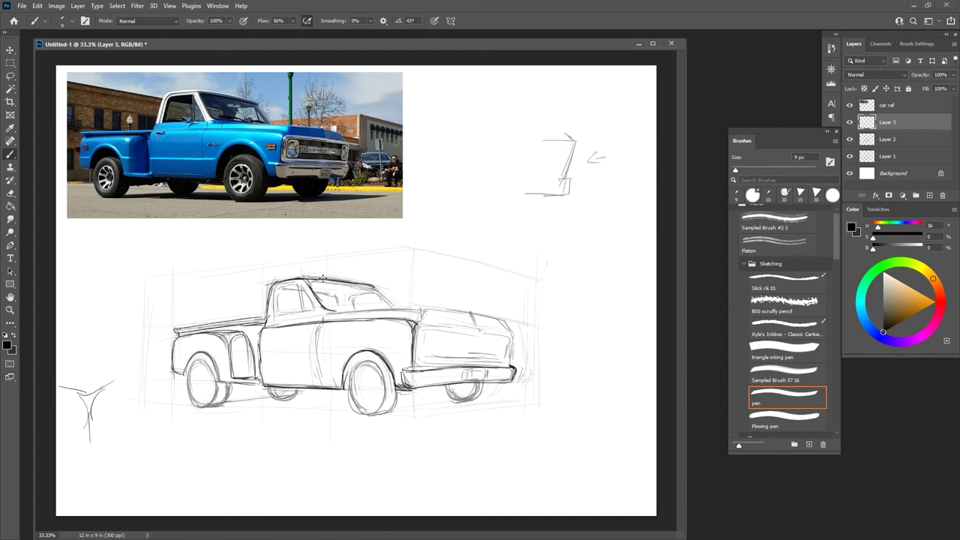
drag(307, 281, 378, 287)
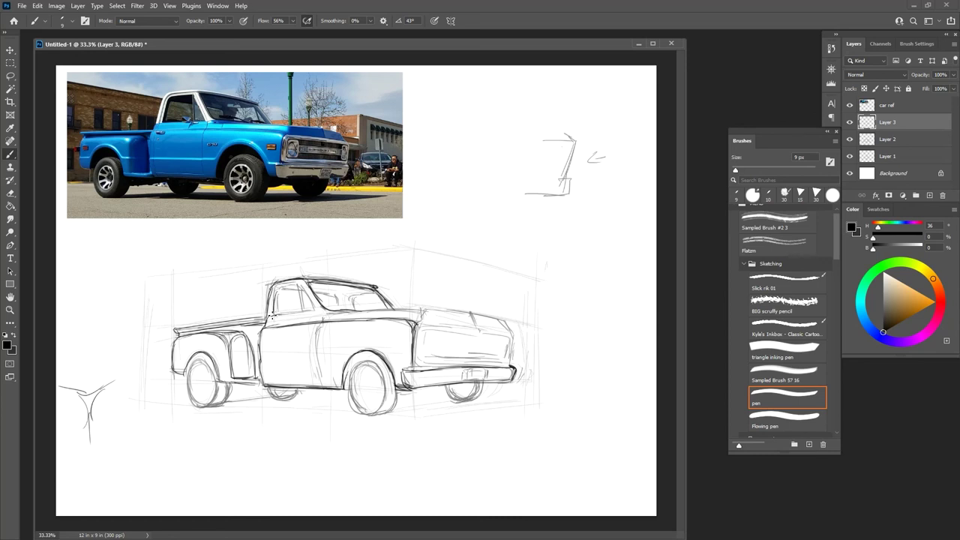
Outline the door's side window and draw the seat shapes visible through the windshield
drag(278, 315, 320, 311)
mouse_move(284, 289)
mouse_down()
mouse_move(293, 285)
mouse_move(318, 311)
mouse_move(301, 295)
mouse_move(305, 312)
mouse_move(276, 299)
mouse_move(300, 291)
mouse_up()
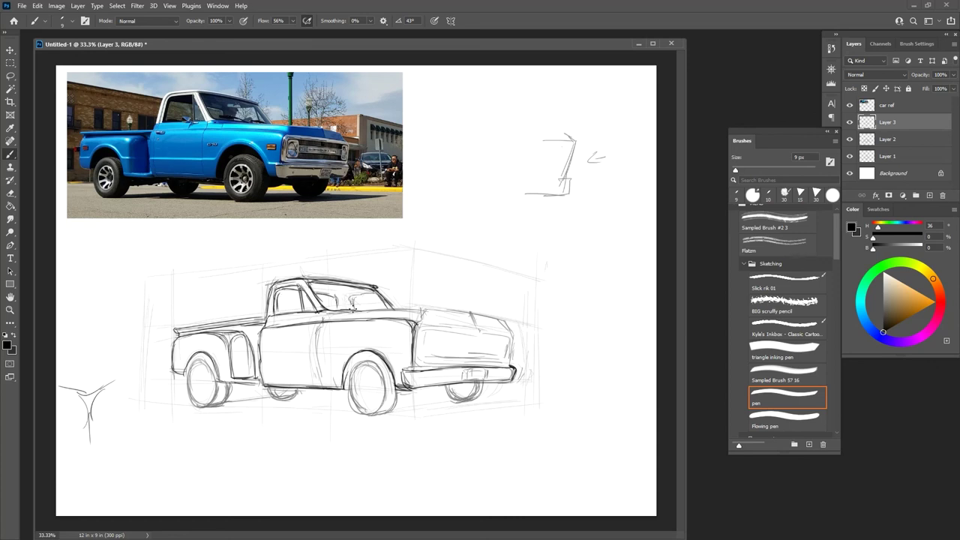
mouse_move(351, 309)
mouse_down()
mouse_move(357, 299)
mouse_move(342, 302)
mouse_move(352, 304)
mouse_up()
drag(352, 299, 376, 297)
Outline the near rear wheel and tire, and draw the rim and hub inside it
mouse_move(202, 360)
mouse_down()
mouse_move(187, 382)
mouse_move(195, 400)
mouse_move(211, 402)
mouse_up()
mouse_move(209, 363)
mouse_down()
mouse_move(211, 398)
mouse_move(209, 365)
mouse_move(211, 383)
mouse_move(206, 361)
mouse_move(185, 378)
mouse_up()
mouse_move(186, 374)
mouse_down()
mouse_move(204, 399)
mouse_move(222, 402)
mouse_move(231, 384)
mouse_move(223, 404)
mouse_move(228, 387)
mouse_up()
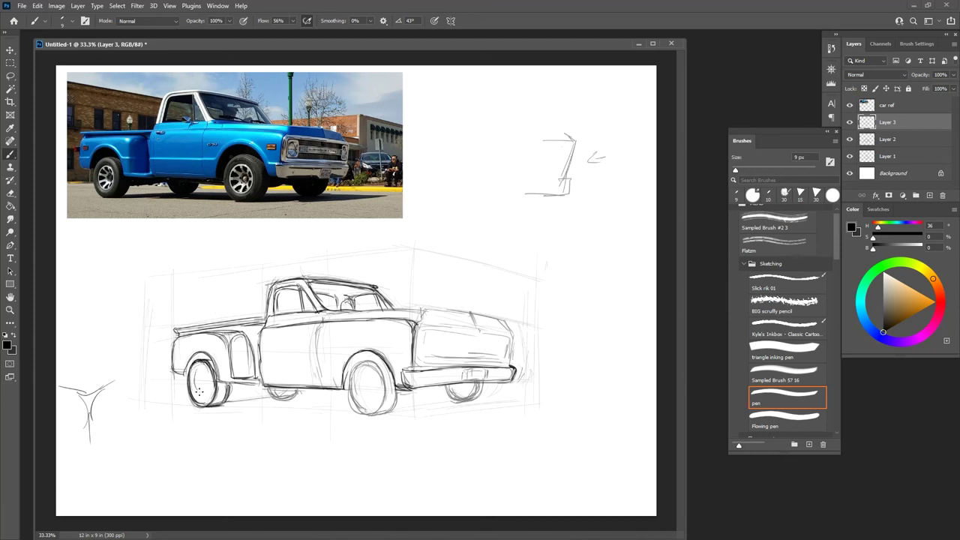
mouse_move(194, 386)
mouse_down()
mouse_move(207, 380)
mouse_move(199, 393)
mouse_move(207, 372)
mouse_move(195, 391)
mouse_move(207, 390)
mouse_move(205, 372)
mouse_up()
Outline the near front wheel and the two far-side wheels beneath the truck
mouse_move(361, 365)
mouse_down()
mouse_move(357, 410)
mouse_move(375, 415)
mouse_move(383, 378)
mouse_up()
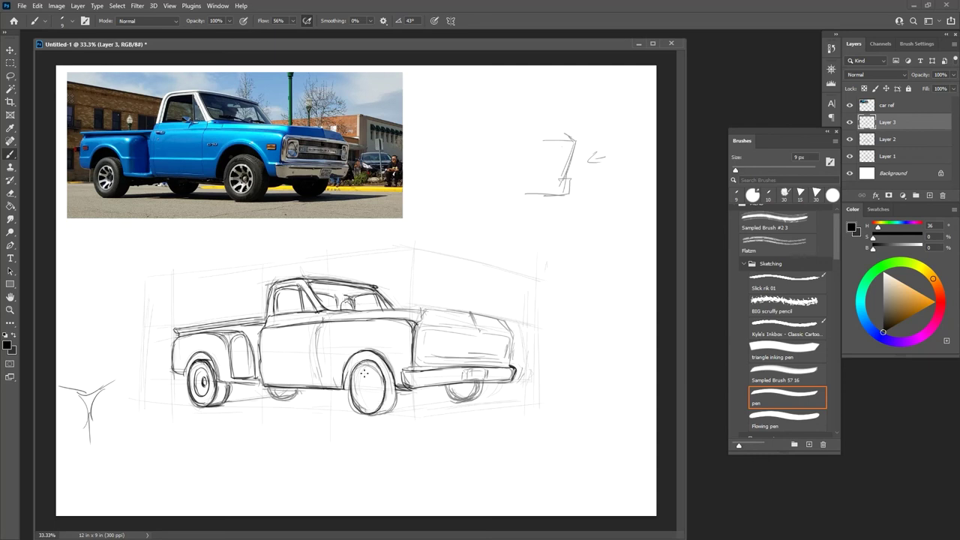
drag(370, 414, 388, 410)
mouse_move(277, 394)
mouse_down()
mouse_move(294, 395)
mouse_move(257, 400)
mouse_up()
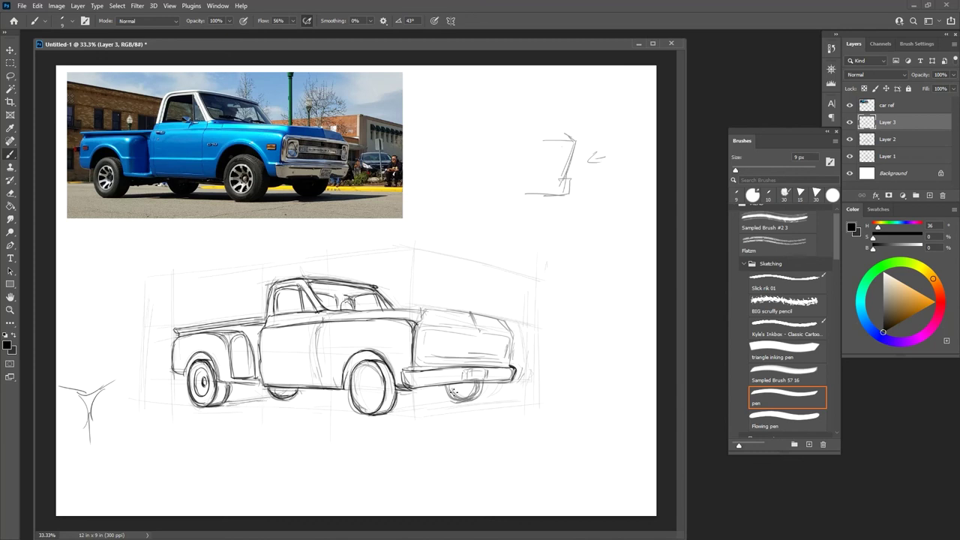
drag(447, 388, 470, 399)
drag(449, 399, 470, 392)
drag(486, 380, 483, 393)
Refine the hood's side and front edges and outline the grille surround
mouse_move(336, 315)
mouse_down()
mouse_move(412, 306)
mouse_move(423, 317)
mouse_move(473, 316)
mouse_up()
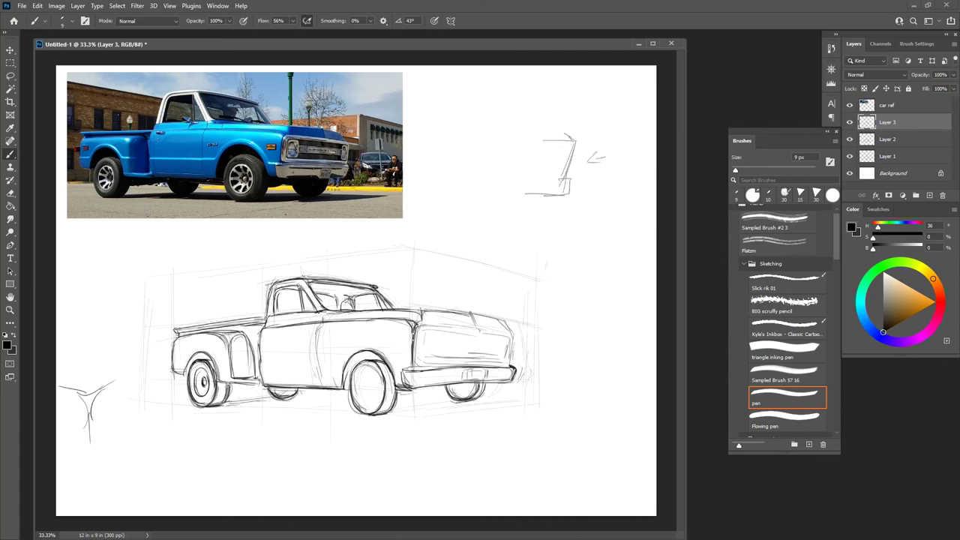
mouse_move(421, 326)
mouse_down()
mouse_move(514, 337)
mouse_move(510, 365)
mouse_up()
mouse_move(418, 335)
mouse_down()
mouse_move(418, 360)
mouse_move(498, 362)
mouse_up()
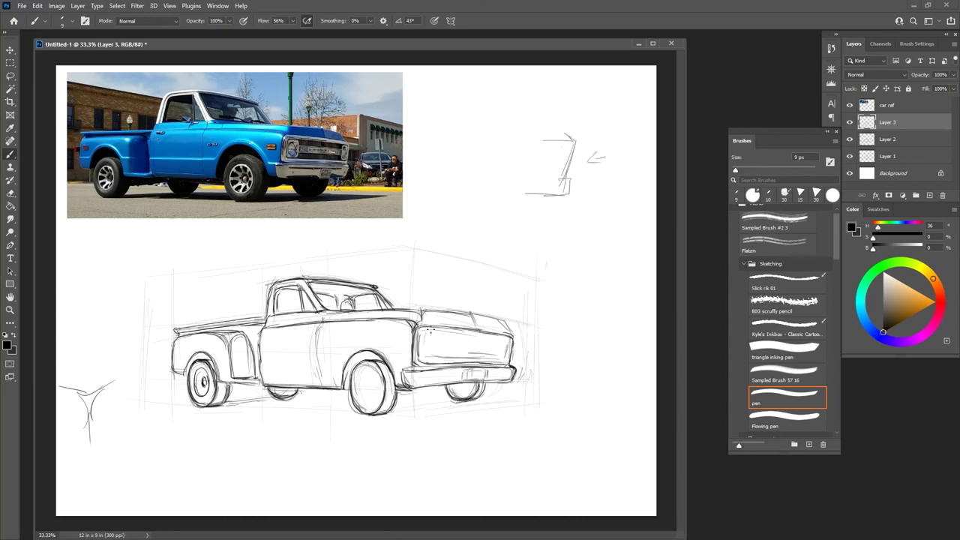
Draw the recessed grille opening, both round headlights and the horizontal grille bar between them
mouse_move(425, 334)
mouse_down()
mouse_move(511, 340)
mouse_move(502, 366)
mouse_up()
drag(421, 331, 420, 357)
mouse_move(438, 343)
mouse_down()
mouse_move(438, 359)
mouse_move(426, 357)
mouse_move(432, 338)
mouse_move(430, 357)
mouse_move(425, 345)
mouse_up()
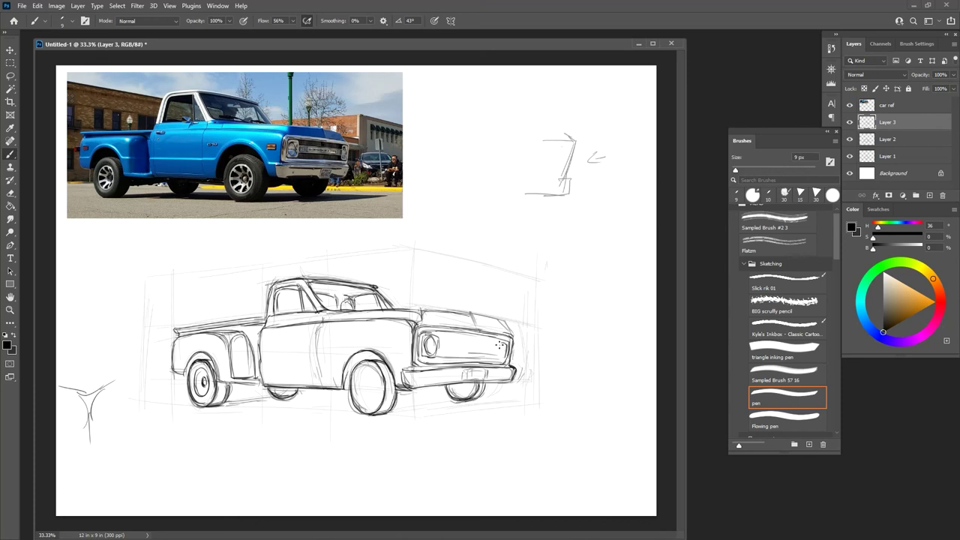
drag(502, 343, 501, 357)
mouse_move(442, 341)
mouse_down()
mouse_move(489, 344)
mouse_move(497, 357)
mouse_move(455, 342)
mouse_move(481, 343)
mouse_move(471, 351)
mouse_up()
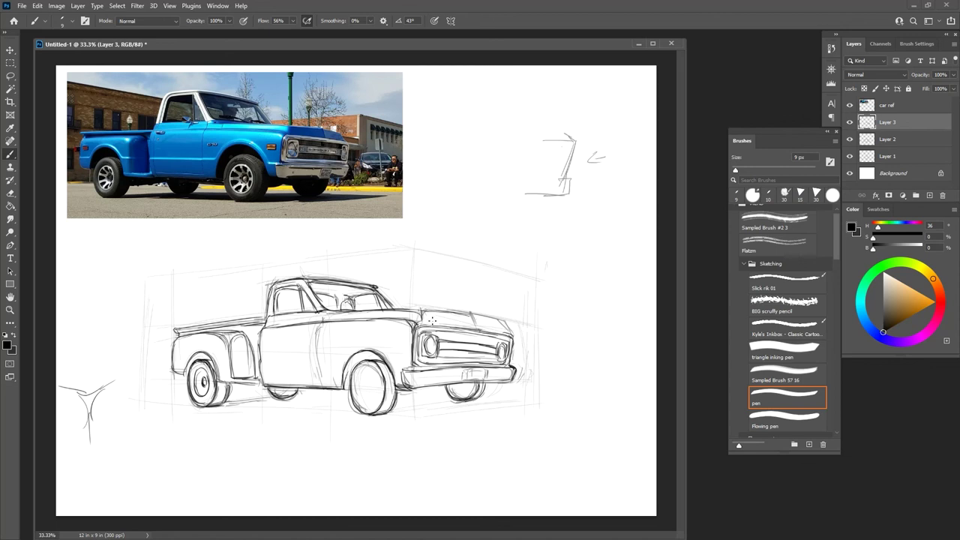
Reinforce the hood and grille edges and add the fender marker light, door mirror and near front wheel's rim and hub
drag(421, 336, 425, 360)
mouse_move(468, 312)
mouse_down()
mouse_move(473, 328)
mouse_move(500, 324)
mouse_up()
drag(399, 343, 403, 347)
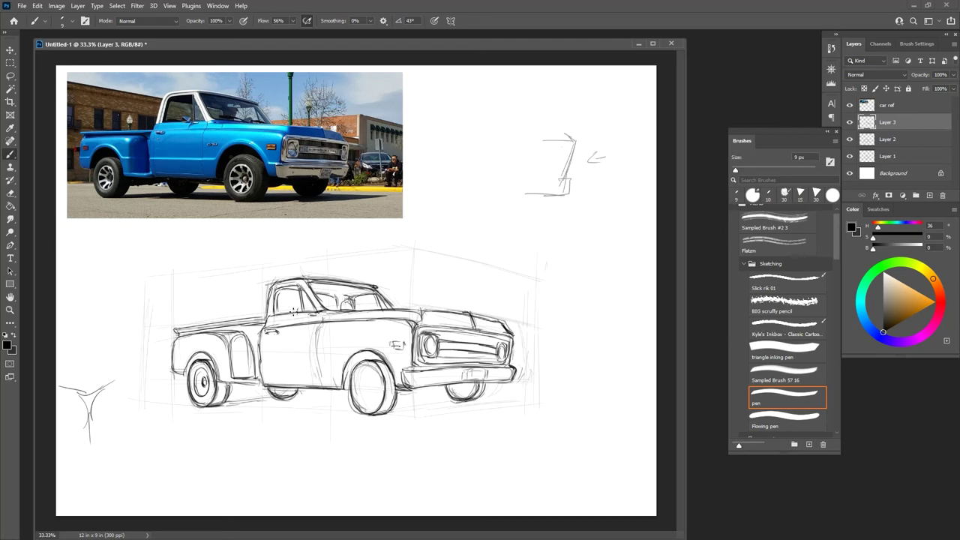
drag(299, 314, 305, 310)
mouse_move(358, 371)
mouse_down()
mouse_move(360, 397)
mouse_move(378, 370)
mouse_move(375, 396)
mouse_move(358, 396)
mouse_move(364, 405)
mouse_move(373, 368)
mouse_move(367, 398)
mouse_move(371, 388)
mouse_up()
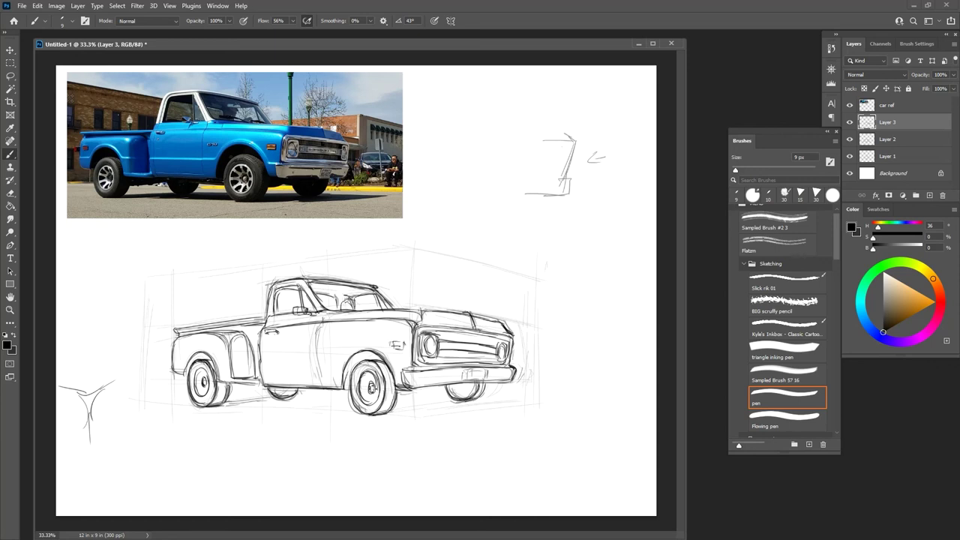
Compare the refined line work with and without the rough construction layers beneath it
click(849, 139)
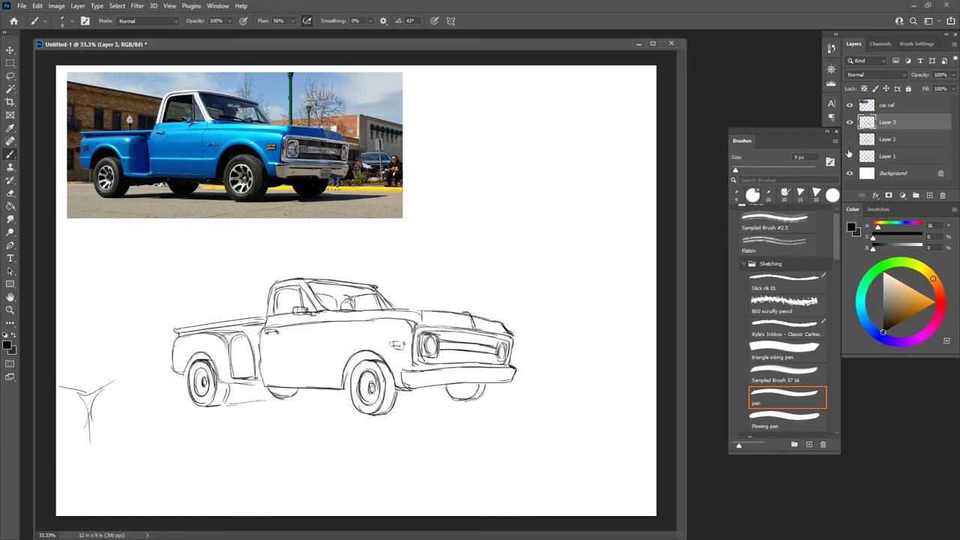
click(850, 140)
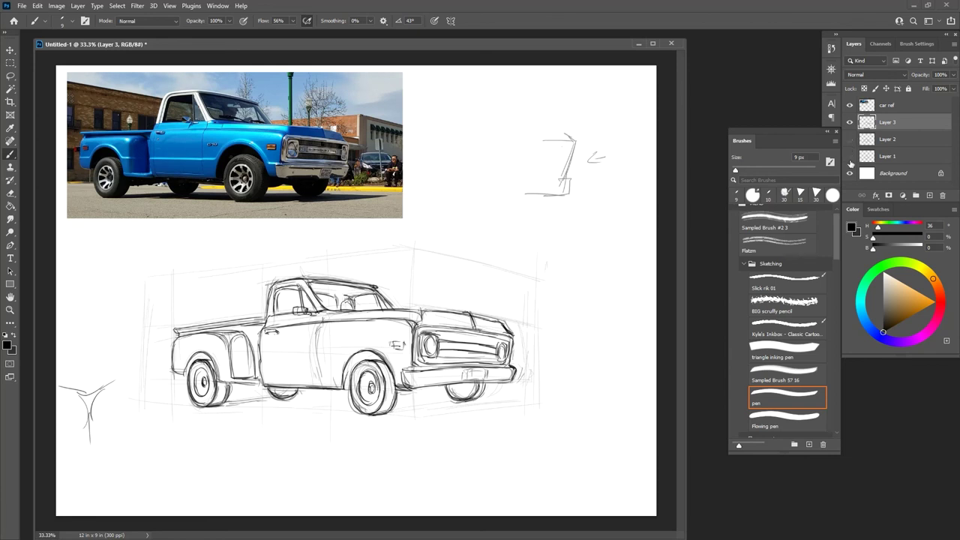
click(849, 140)
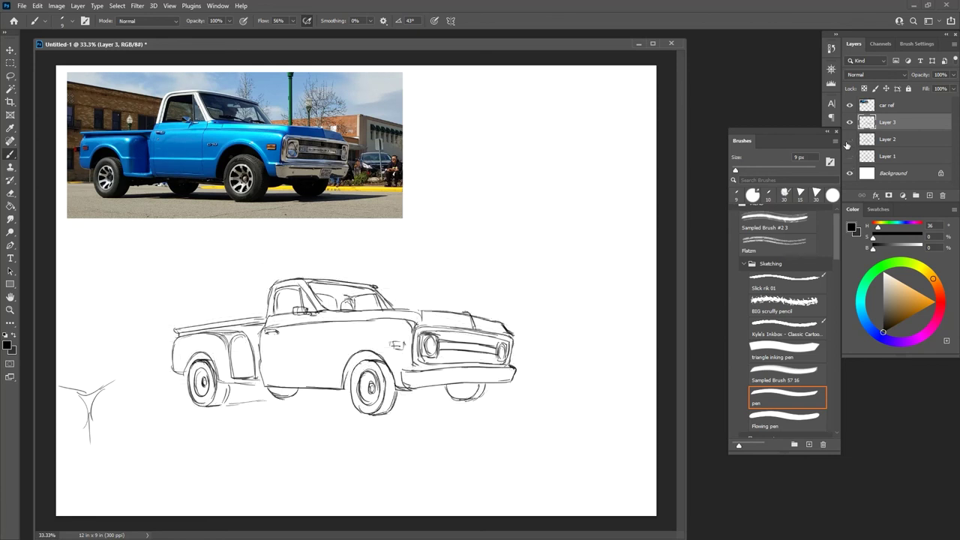
click(850, 139)
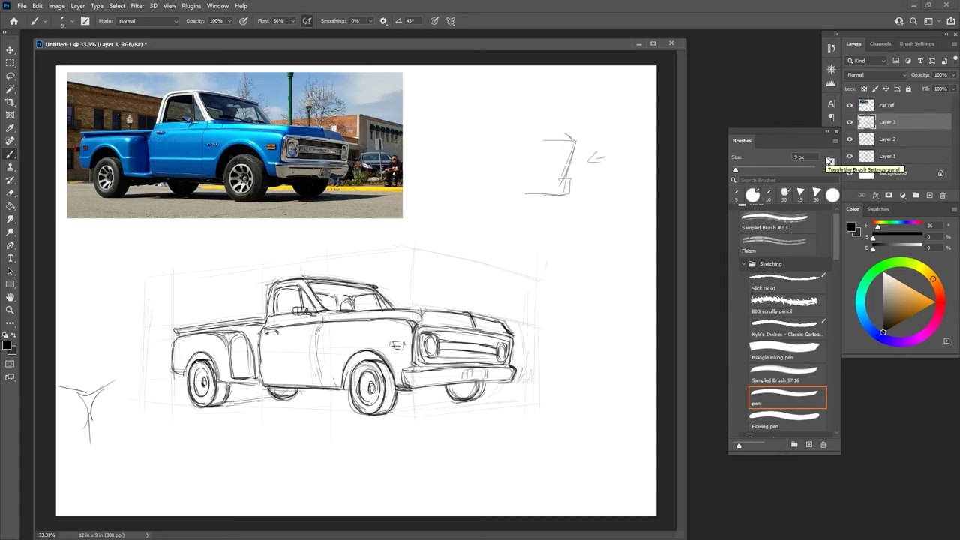
Fade the rough construction by lowering Layer 1's opacity to 11% and Layer 2's opacity to 25%
click(878, 141)
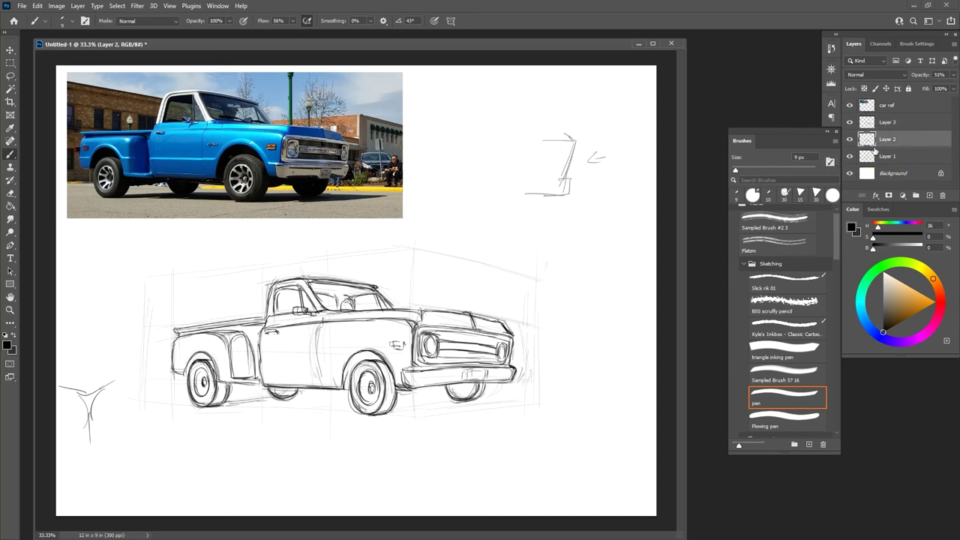
click(874, 155)
click(953, 75)
drag(940, 87, 911, 89)
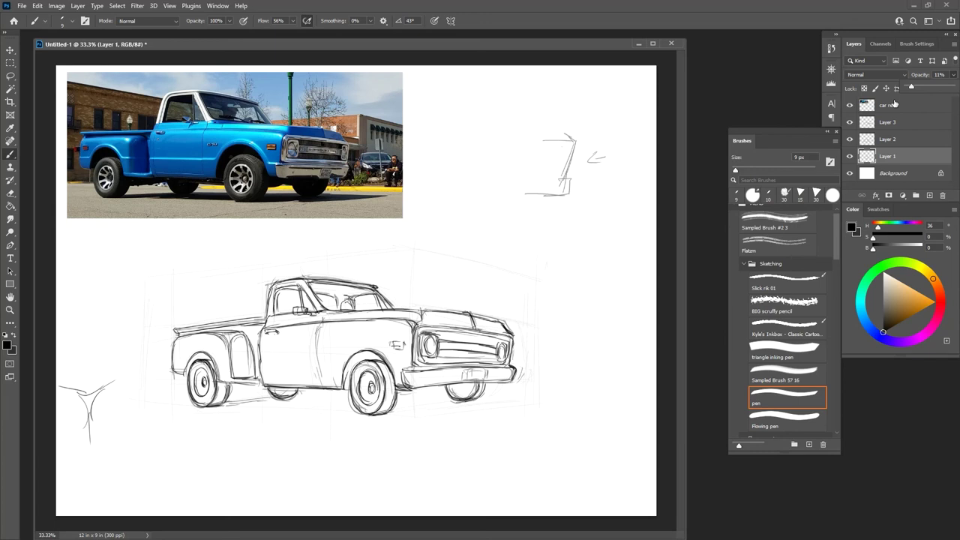
click(867, 141)
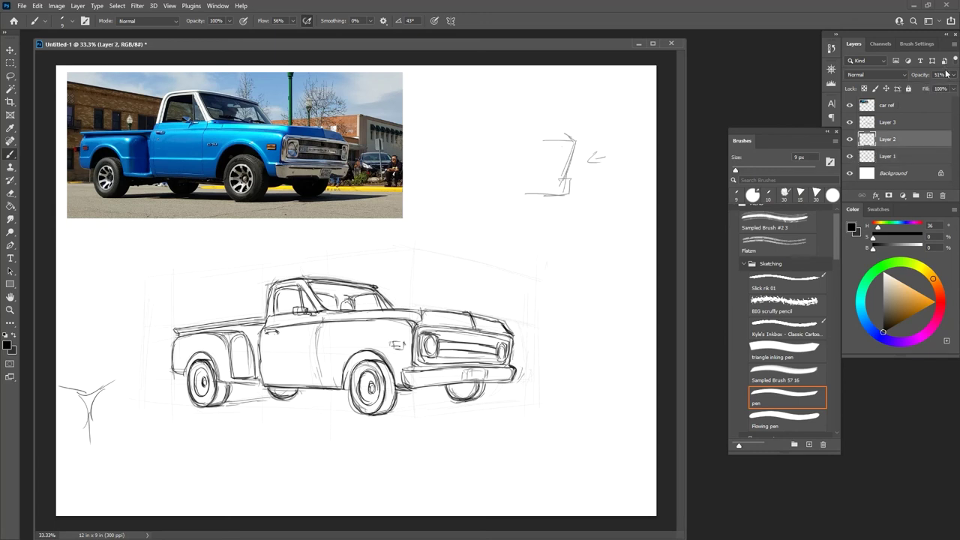
click(953, 75)
drag(930, 89, 919, 90)
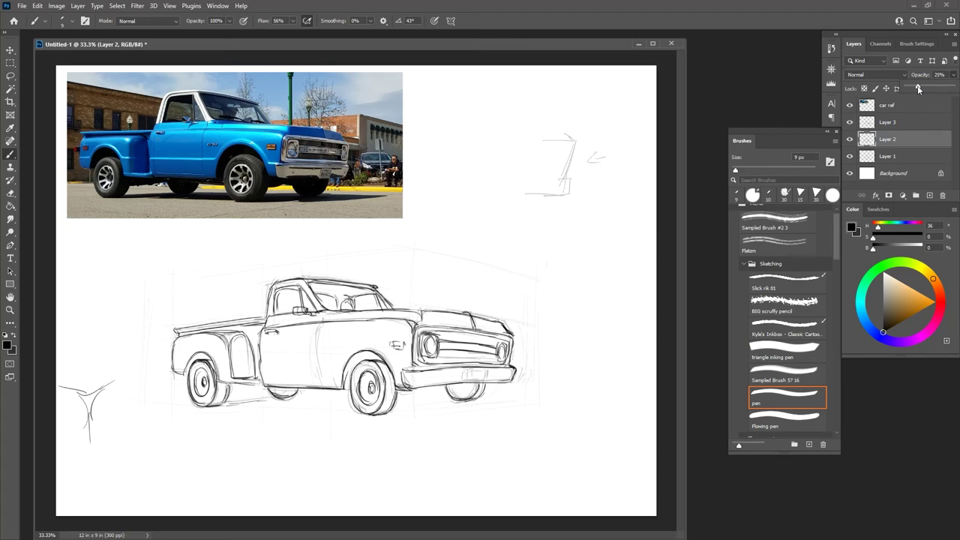
click(877, 124)
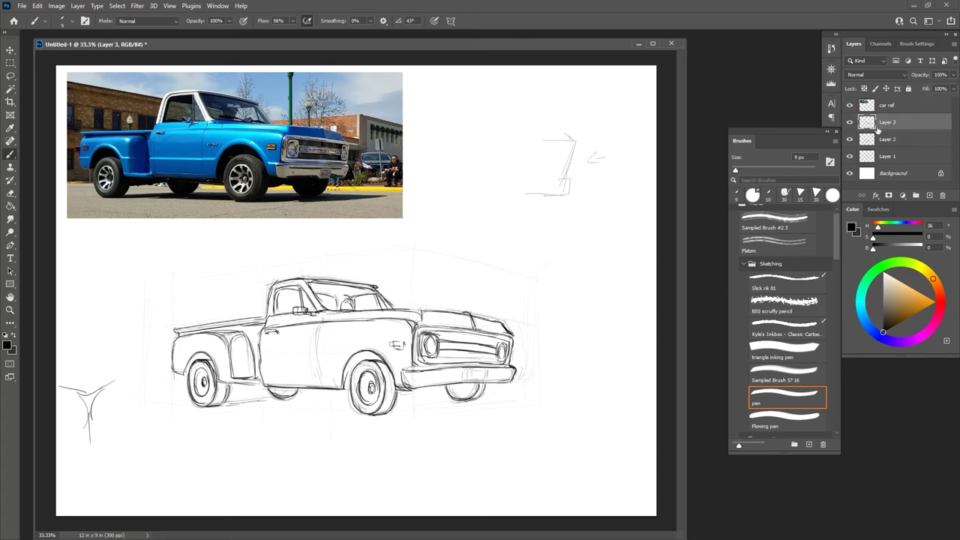
key(ctrl+s)
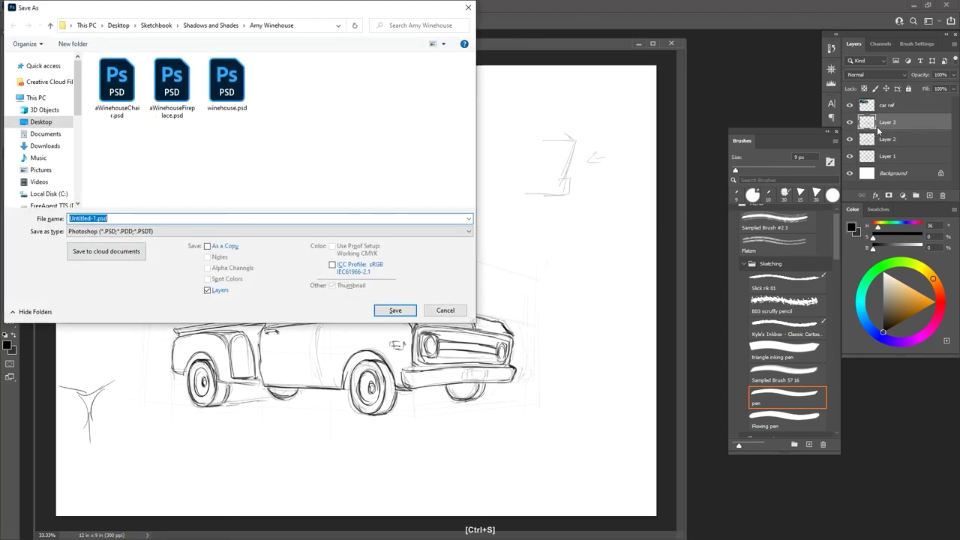
click(443, 310)
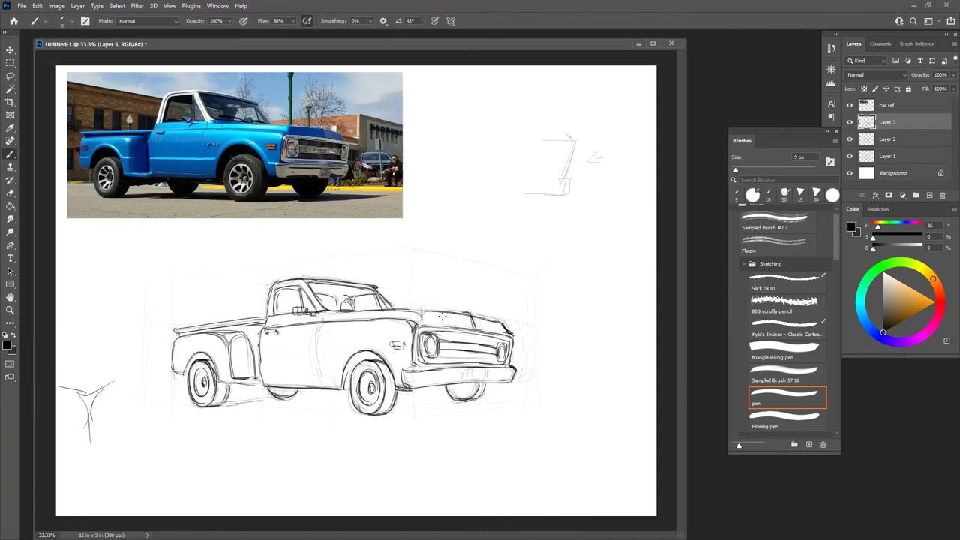
Add a new layer directly above Layer 2 and name it "value"
click(888, 138)
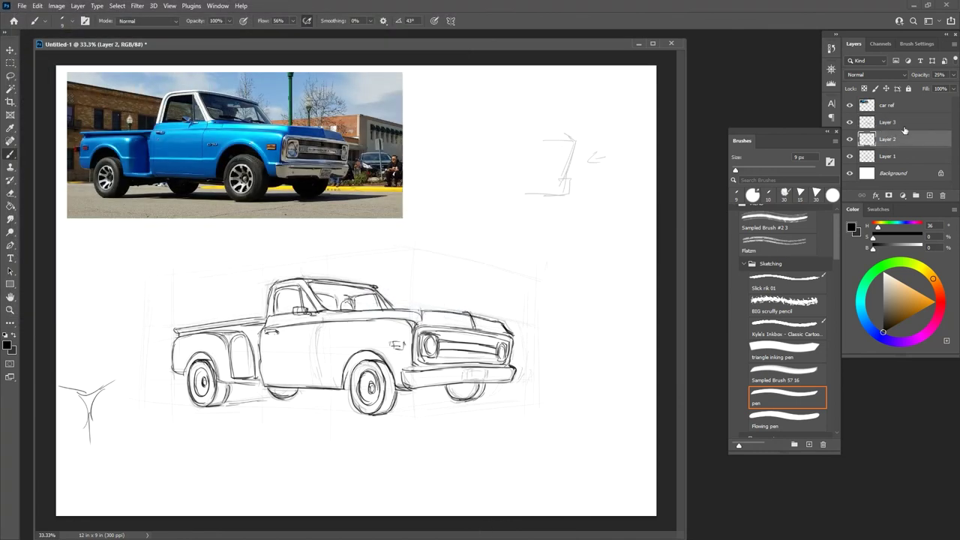
click(929, 195)
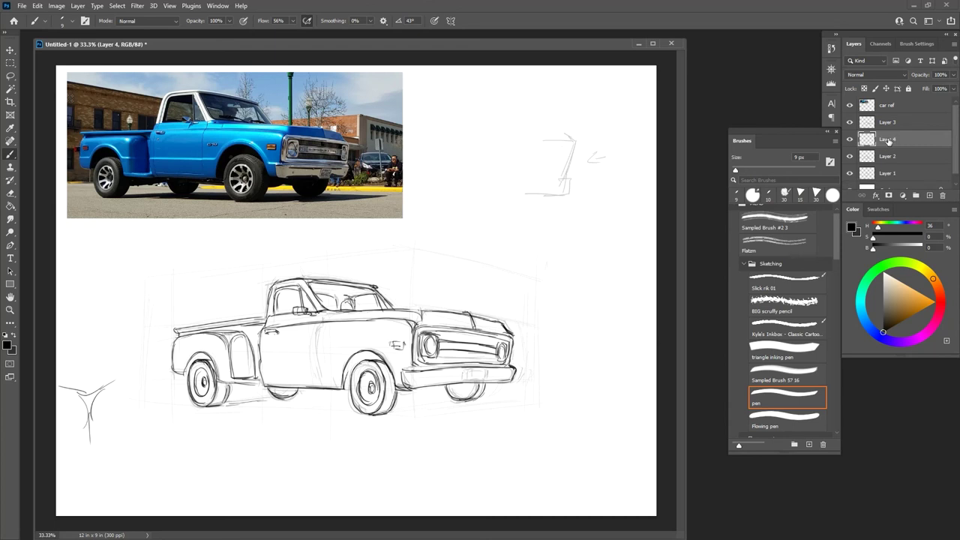
double_click(887, 139)
text(value)
key(Return)
Fill the Background layer with a neutral gray at 50% brightness
scroll(930, 150, down, 1)
click(863, 180)
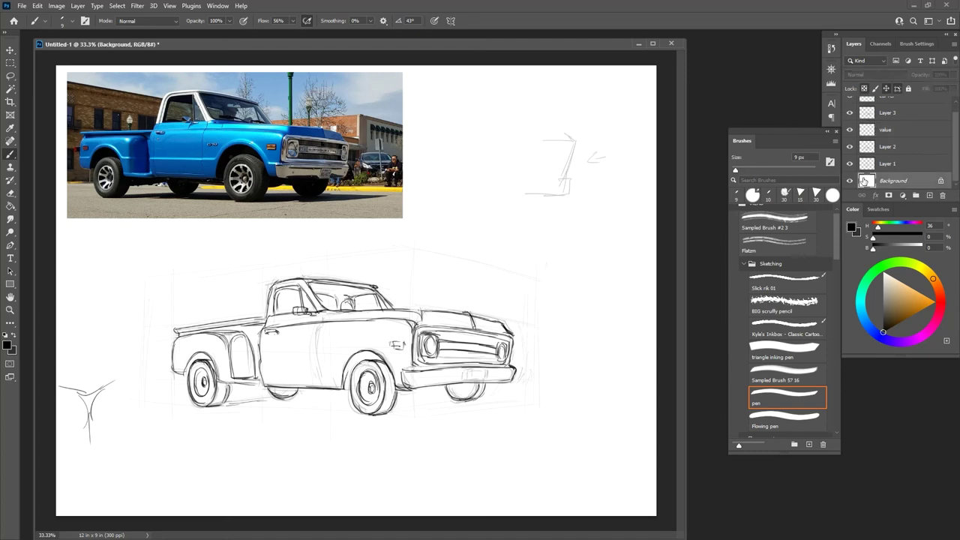
click(882, 299)
click(930, 247)
text(50)
click(11, 205)
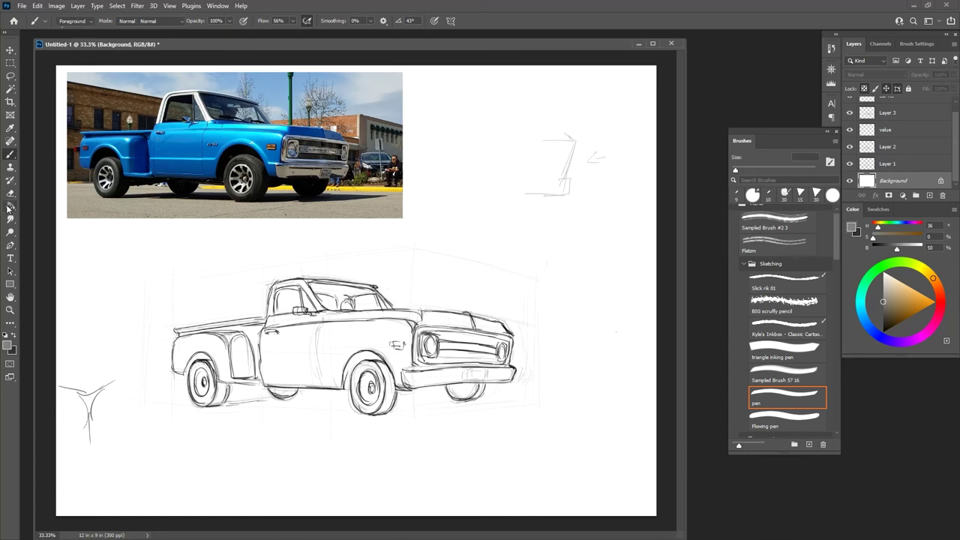
click(600, 359)
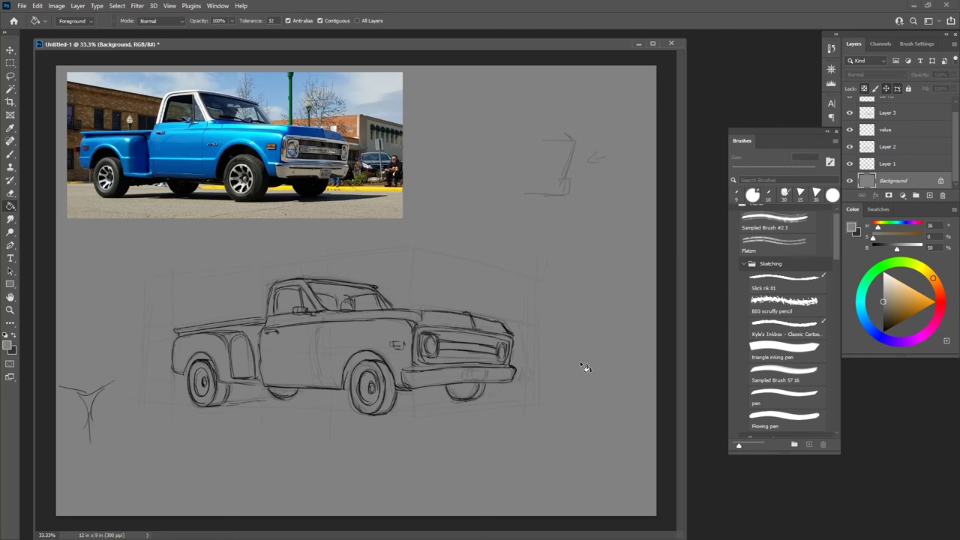
Make the value layer active and set up the Hard Round Pressure Opacity brush at 80 px
scroll(957, 147, up, 1)
click(889, 140)
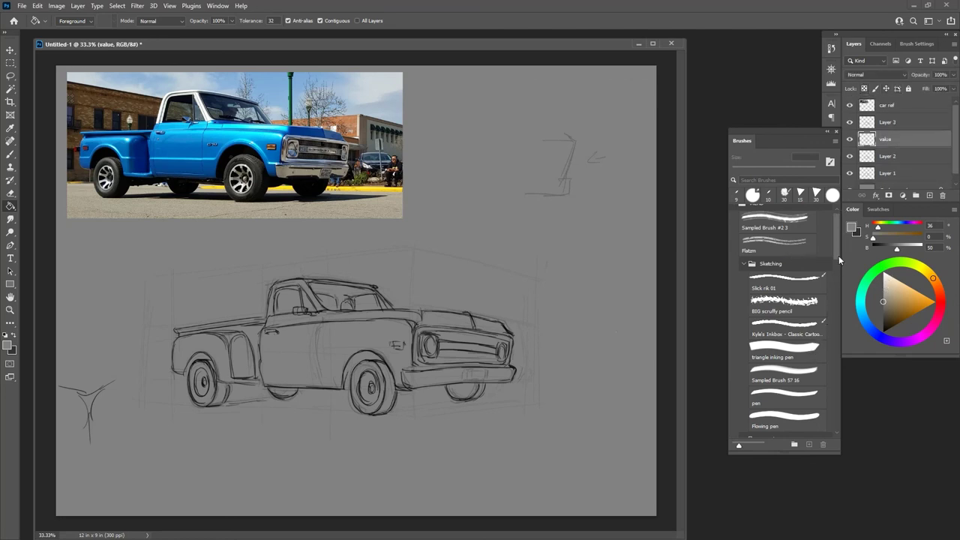
scroll(834, 263, down, 5)
click(757, 346)
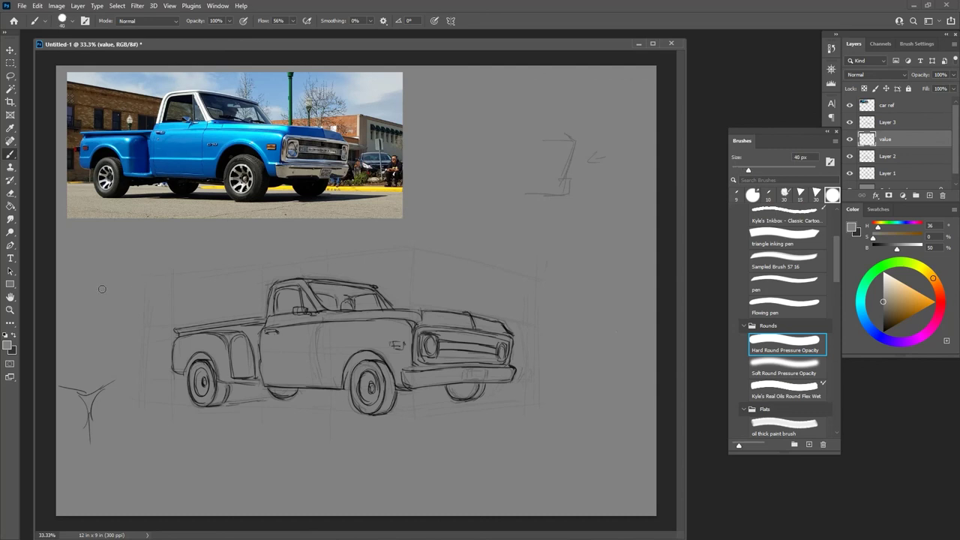
key(bracketright)
key(bracketright)
key(bracketright)
key(bracketright)
Set the paint color to 90% brightness and place a light gray dab beside the truck's rear
drag(884, 307, 876, 332)
click(930, 247)
text(30)
key(BackSpace)
key(BackSpace)
text(90)
click(90, 349)
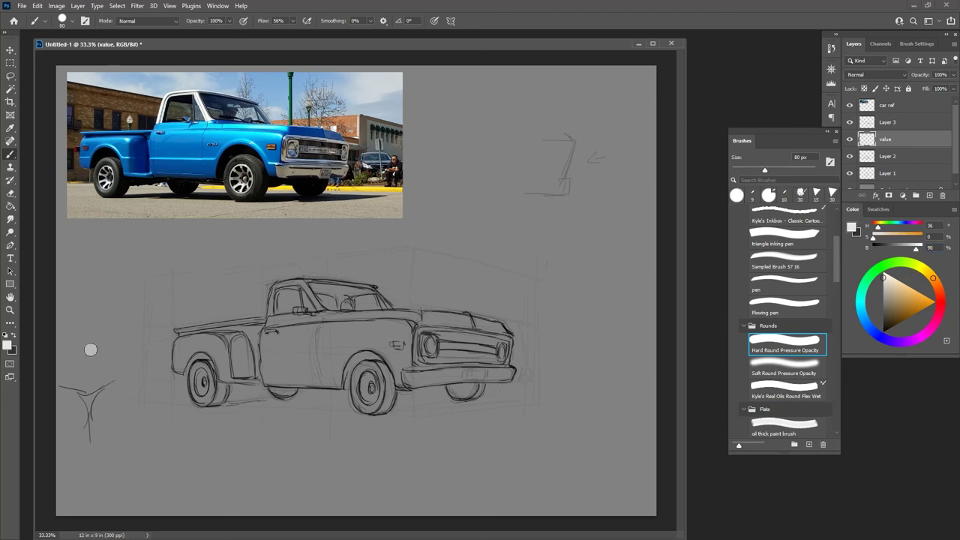
Paint dark gray swatches at 10% and 30% brightness above the light dab beside the truck
double_click(935, 243)
text(10)
click(89, 308)
click(89, 309)
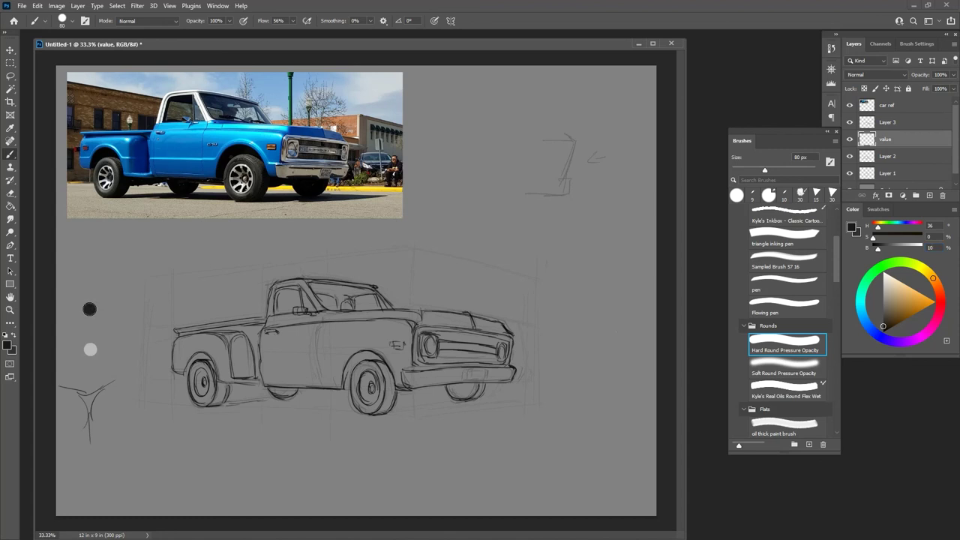
drag(89, 309, 87, 308)
text(30)
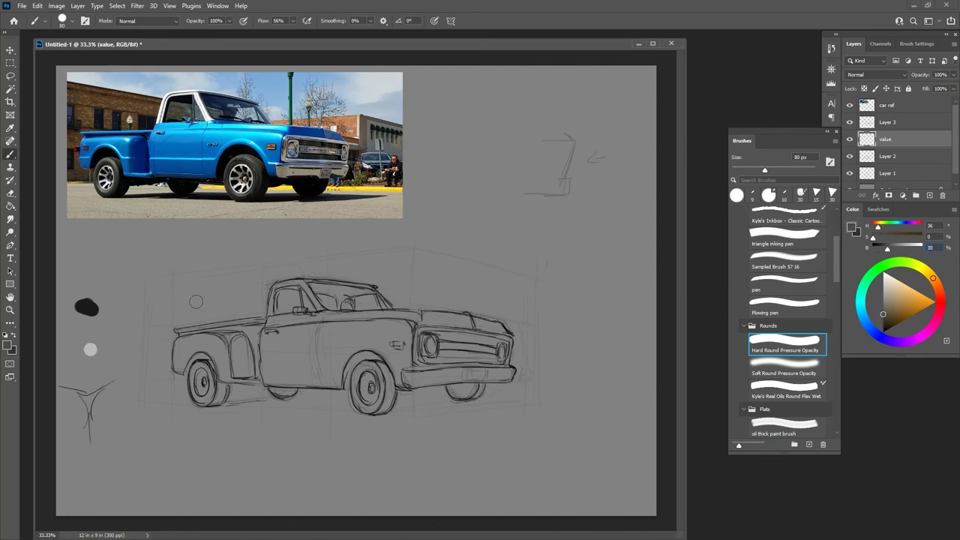
click(87, 281)
drag(85, 280, 99, 282)
Continue the value scale upward with light gray swatches at 70% and 90% brightness below the reference photo
click(907, 247)
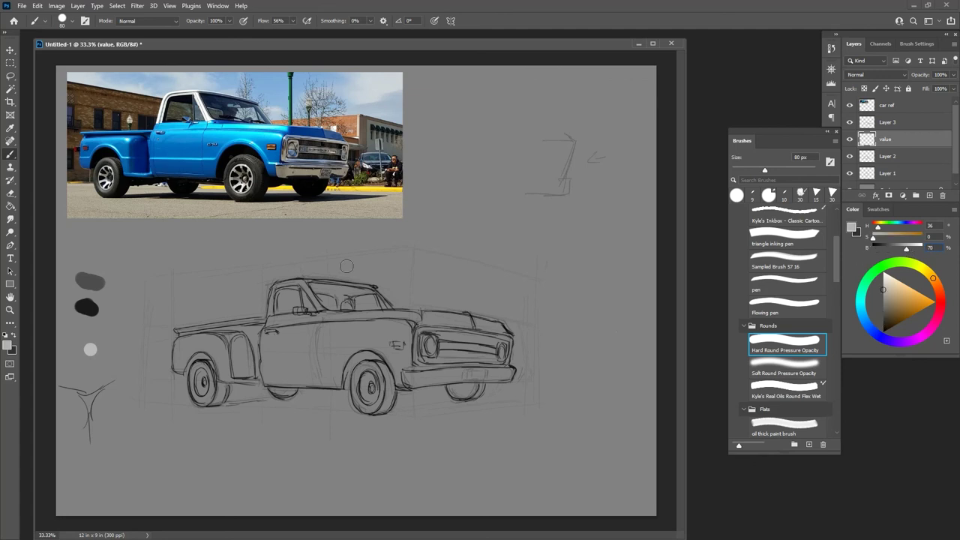
drag(83, 243, 112, 249)
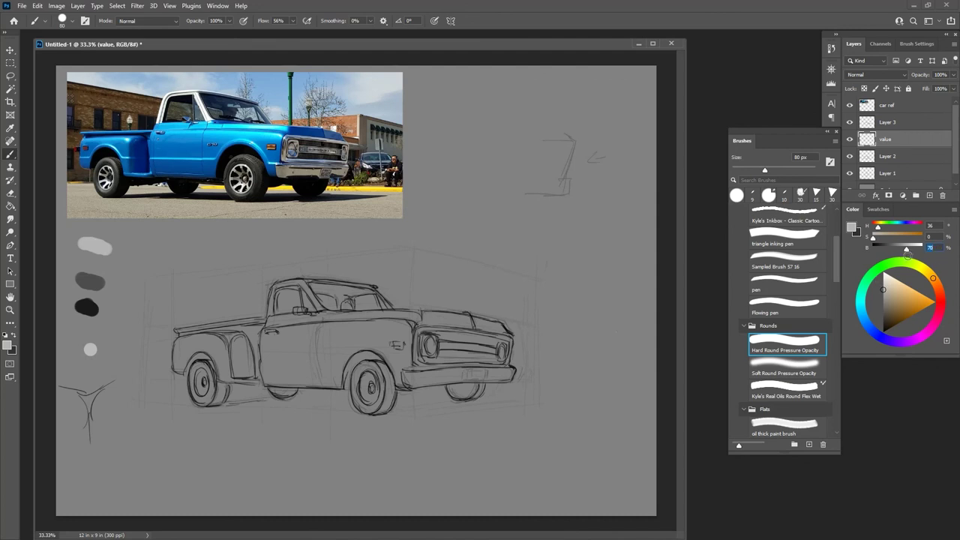
text(90)
drag(103, 222, 114, 226)
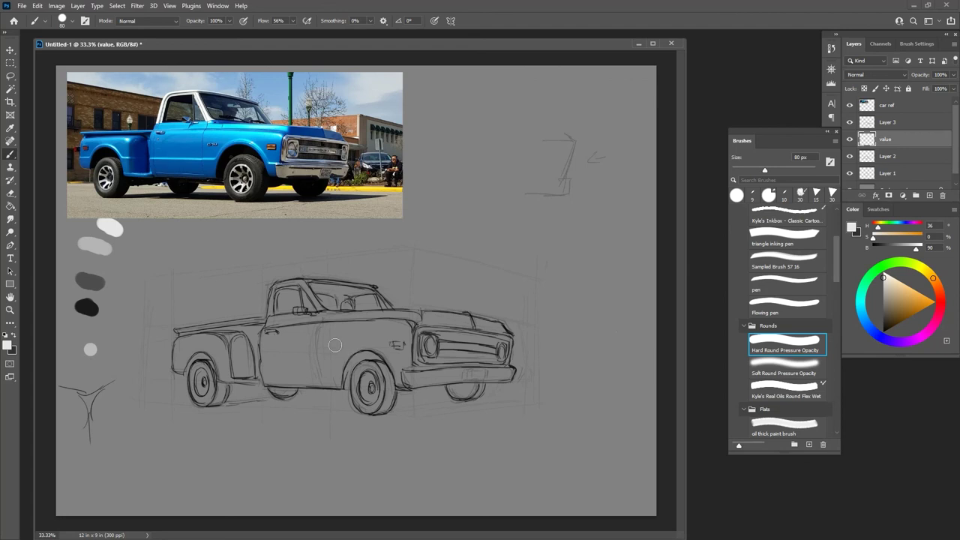
Sample the 70% gray swatch and block in the truck's near side, from bed and cab to front fender and wheel
alt+click(96, 237)
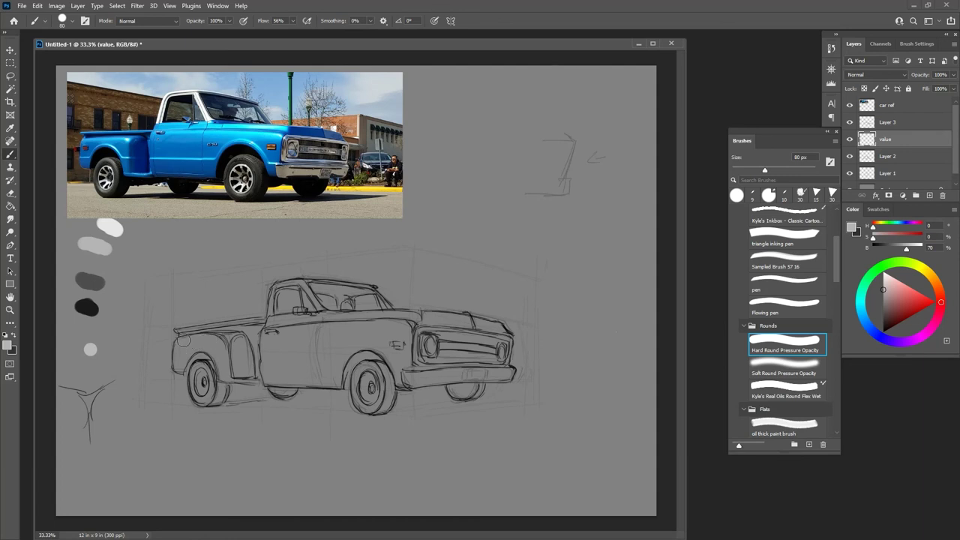
mouse_move(183, 341)
mouse_down()
mouse_move(220, 357)
mouse_move(192, 356)
mouse_move(199, 371)
mouse_move(207, 335)
mouse_move(188, 336)
mouse_move(219, 331)
mouse_move(183, 335)
mouse_move(232, 331)
mouse_move(280, 292)
mouse_move(272, 327)
mouse_move(277, 292)
mouse_move(297, 291)
mouse_move(317, 316)
mouse_move(293, 293)
mouse_move(298, 324)
mouse_move(306, 320)
mouse_move(294, 286)
mouse_move(283, 295)
mouse_move(293, 296)
mouse_move(330, 363)
mouse_up()
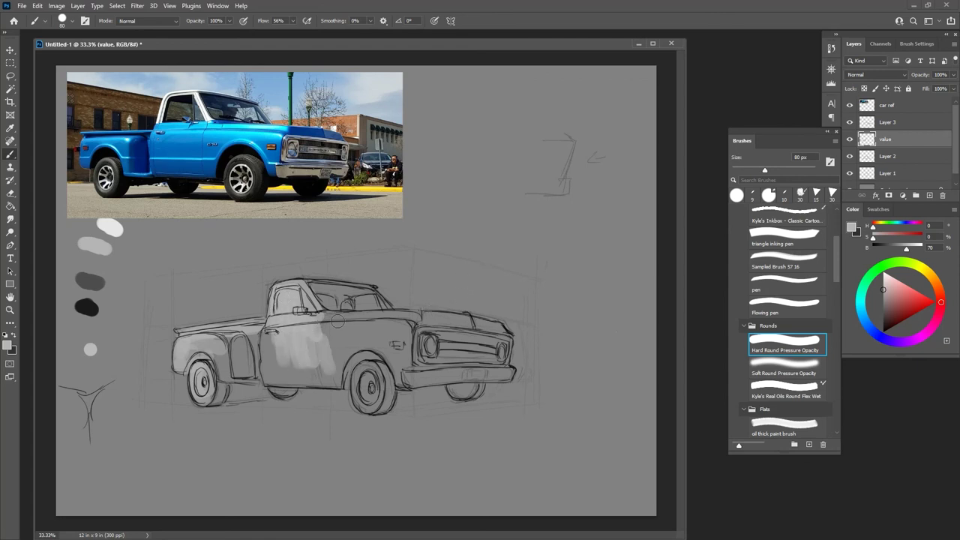
mouse_move(338, 321)
mouse_down()
mouse_move(398, 321)
mouse_move(334, 320)
mouse_move(367, 312)
mouse_move(408, 316)
mouse_move(411, 327)
mouse_move(430, 317)
mouse_move(398, 341)
mouse_move(406, 337)
mouse_move(388, 372)
mouse_up()
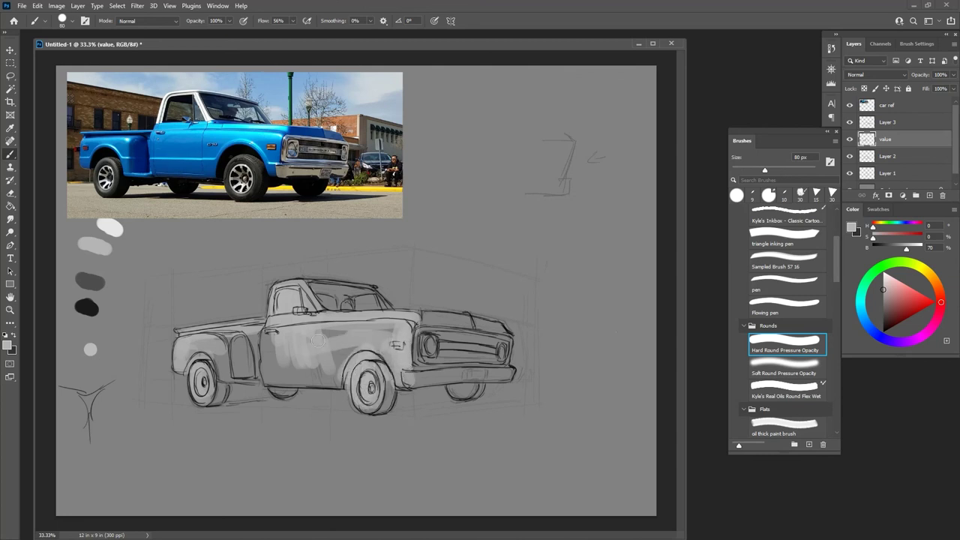
mouse_move(317, 340)
mouse_down()
mouse_move(392, 326)
mouse_move(209, 346)
mouse_move(245, 365)
mouse_move(218, 372)
mouse_move(296, 368)
mouse_move(277, 377)
mouse_move(335, 383)
mouse_move(366, 347)
mouse_move(251, 354)
mouse_move(189, 348)
mouse_move(264, 332)
mouse_move(180, 332)
mouse_move(269, 320)
mouse_move(260, 318)
mouse_move(188, 334)
mouse_up()
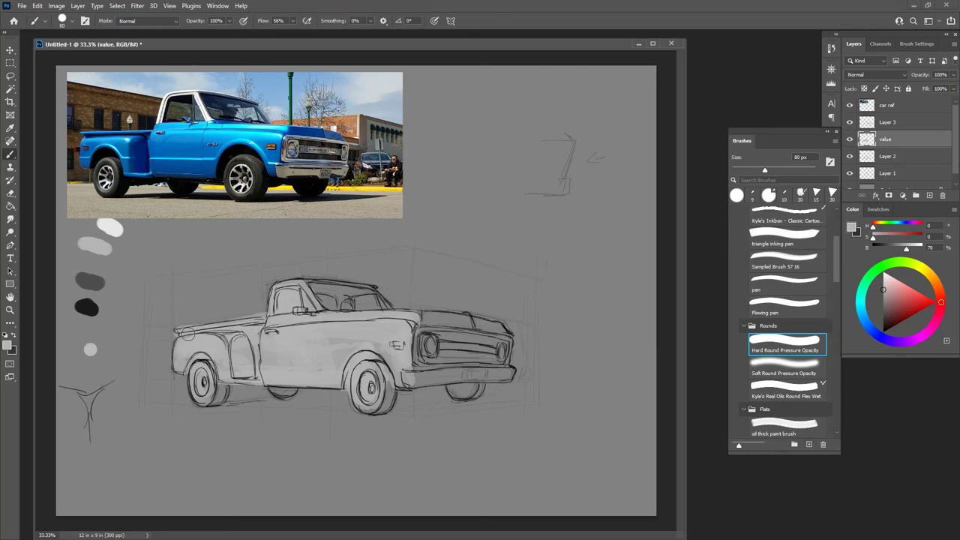
mouse_move(271, 314)
mouse_down()
mouse_move(273, 291)
mouse_move(303, 295)
mouse_move(314, 309)
mouse_move(284, 288)
mouse_up()
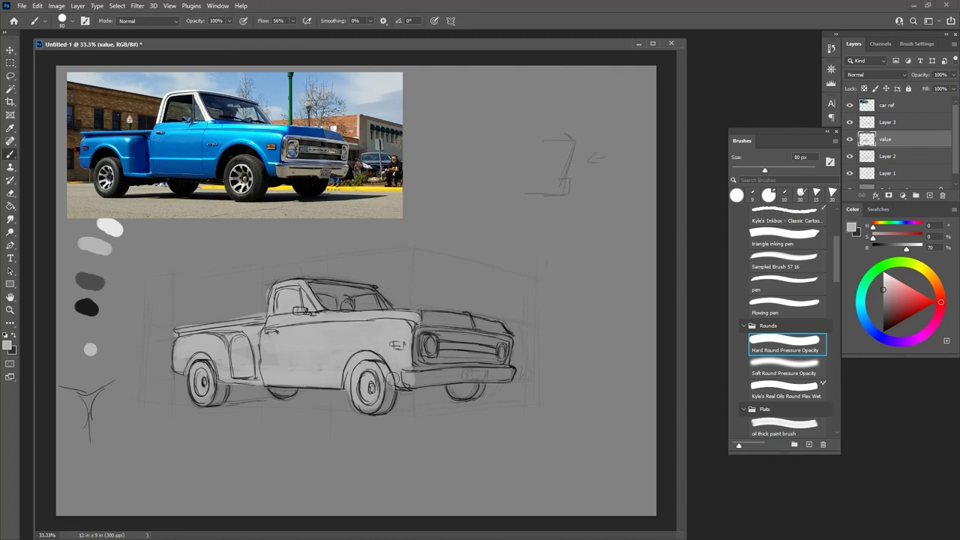
drag(392, 379, 363, 405)
drag(287, 391, 250, 381)
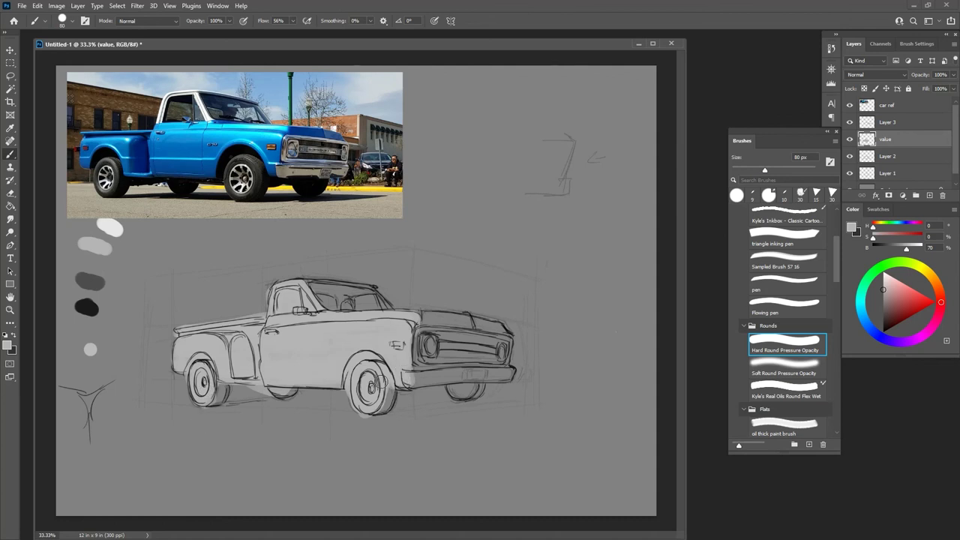
Check how the truck's light side values read against the gray background at thumbnail size
key(ctrl+minus)
key(ctrl+minus)
key(ctrl+minus)
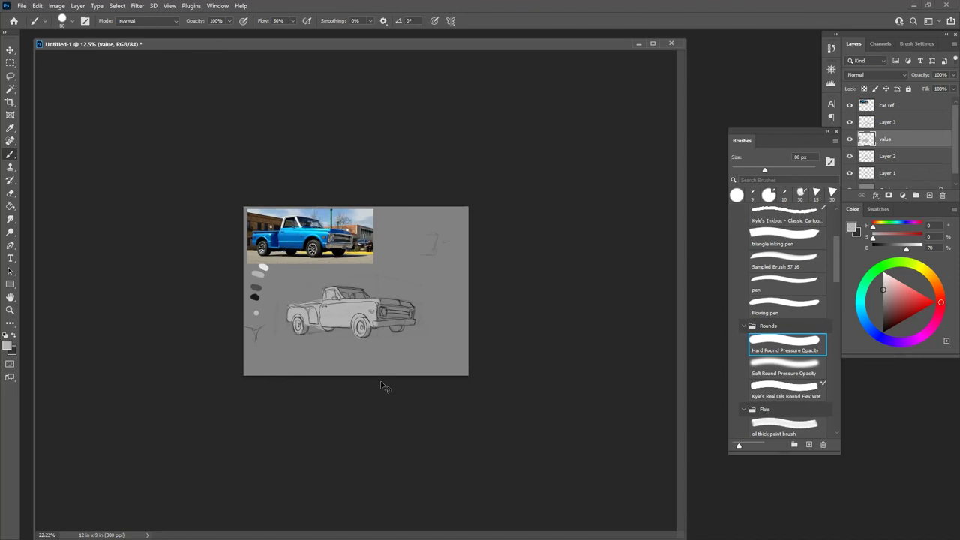
key(ctrl+plus)
key(ctrl+plus)
key(ctrl+plus)
key(ctrl+plus)
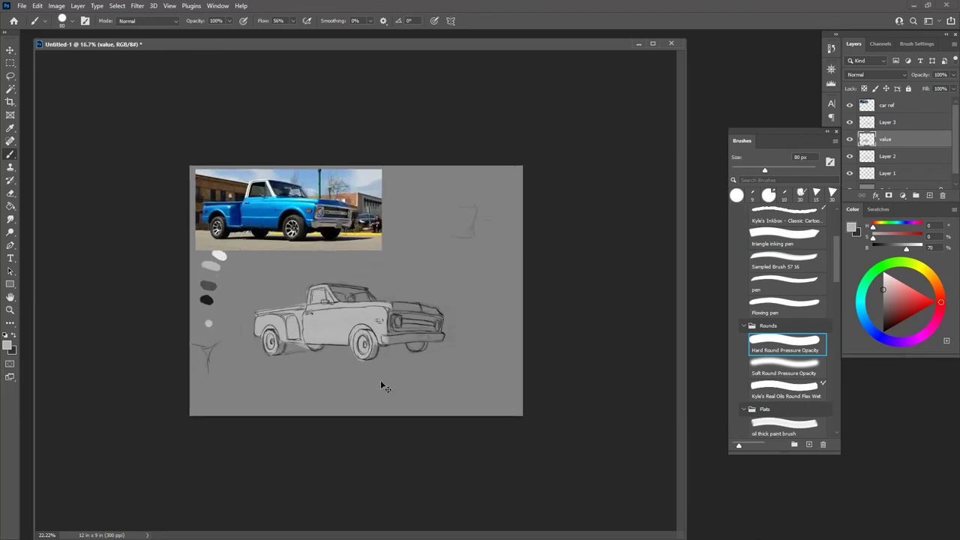
key(ctrl+minus)
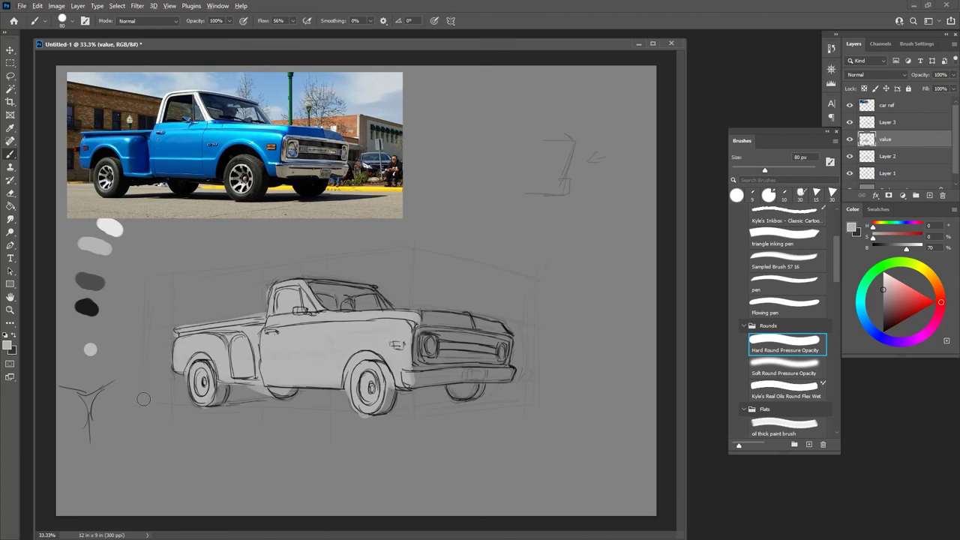
Erase the light value from the bed's side recess, the wheel arches, the cab's side window and the ground between the wheels
key(alt)
key(grave)
mouse_move(235, 346)
mouse_down()
mouse_move(247, 357)
mouse_move(236, 371)
mouse_up()
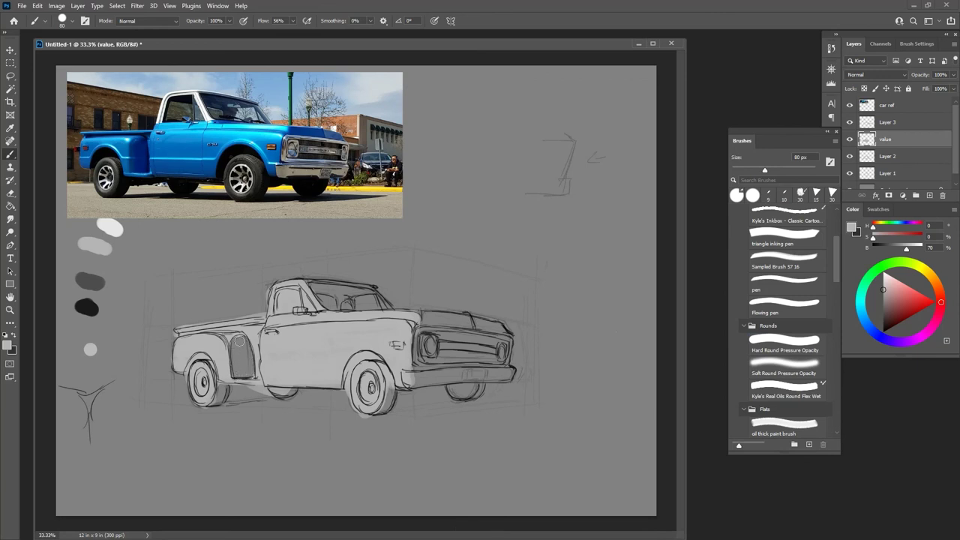
drag(239, 341, 239, 359)
mouse_move(390, 389)
mouse_down()
mouse_move(385, 366)
mouse_move(389, 395)
mouse_up()
mouse_move(377, 363)
mouse_down()
mouse_move(350, 365)
mouse_move(345, 386)
mouse_move(372, 357)
mouse_move(352, 372)
mouse_move(349, 398)
mouse_move(364, 372)
mouse_move(364, 385)
mouse_up()
mouse_move(197, 375)
mouse_down()
mouse_move(193, 359)
mouse_move(213, 369)
mouse_up()
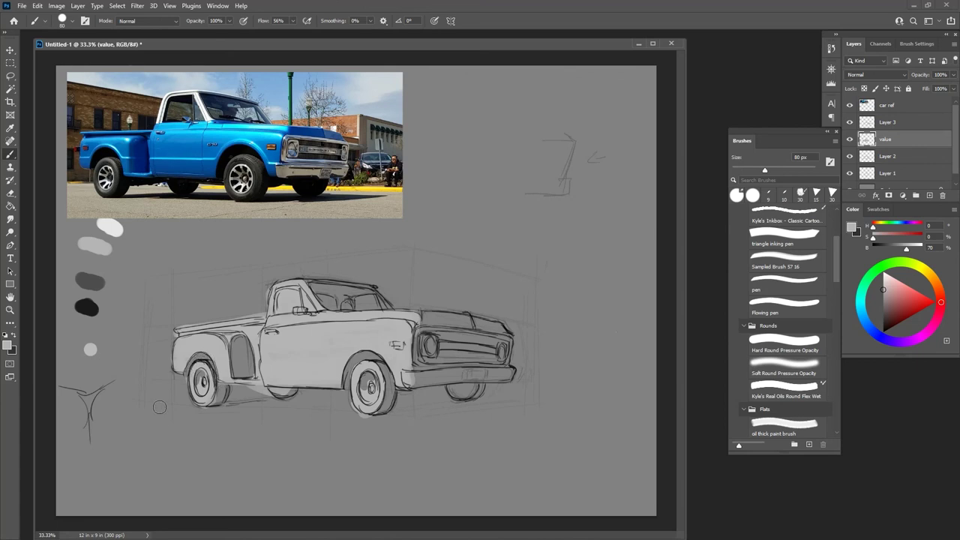
mouse_move(276, 307)
mouse_down()
mouse_move(277, 292)
mouse_move(294, 290)
mouse_move(302, 297)
mouse_move(280, 299)
mouse_move(298, 299)
mouse_move(279, 310)
mouse_move(301, 299)
mouse_move(308, 306)
mouse_up()
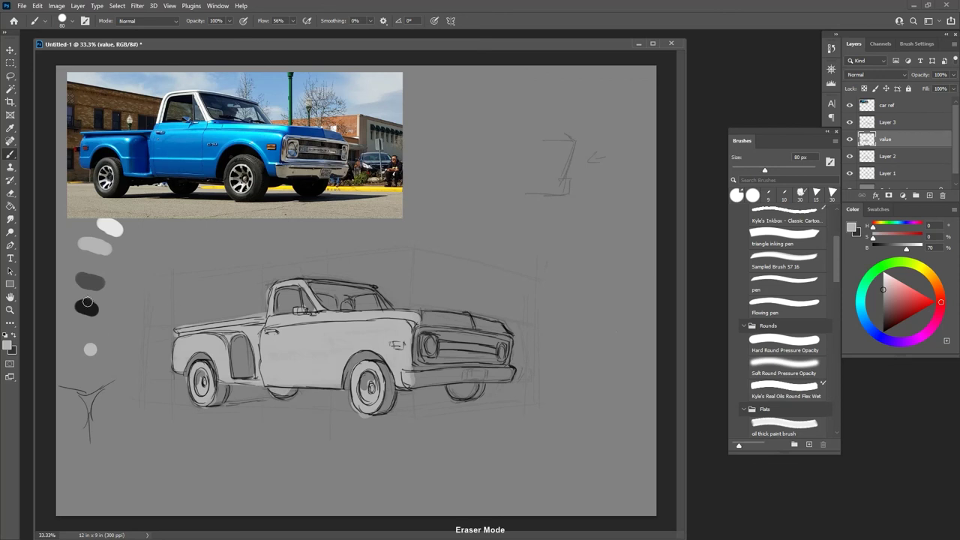
click(88, 330)
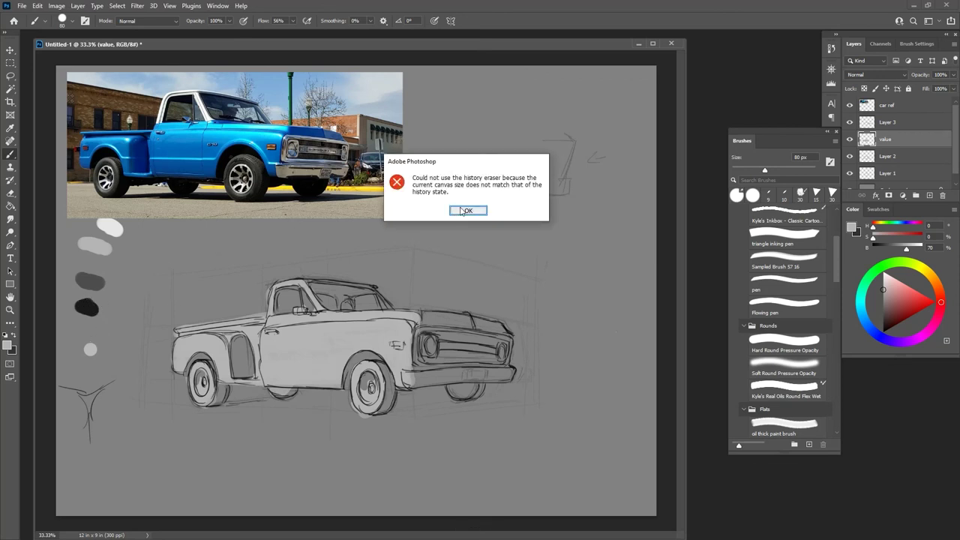
click(460, 211)
Sample the 10% gray swatch, reduce the brush to 25 px, and darken the rear wheel well
alt+click(88, 306)
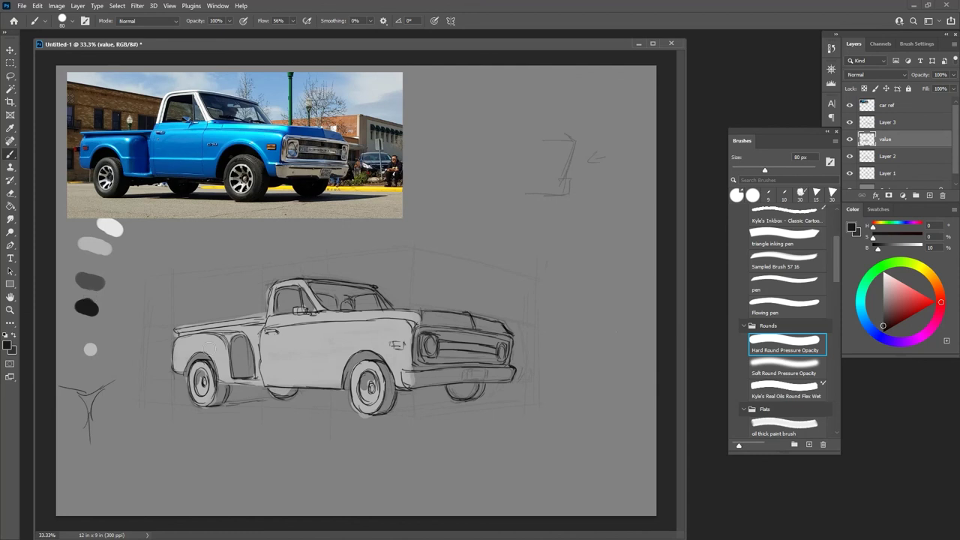
key(bracketleft)
key(bracketleft)
key(bracketleft)
key(bracketleft)
key(bracketleft)
key(bracketleft)
key(bracketleft)
key(bracketleft)
alt+click(90, 308)
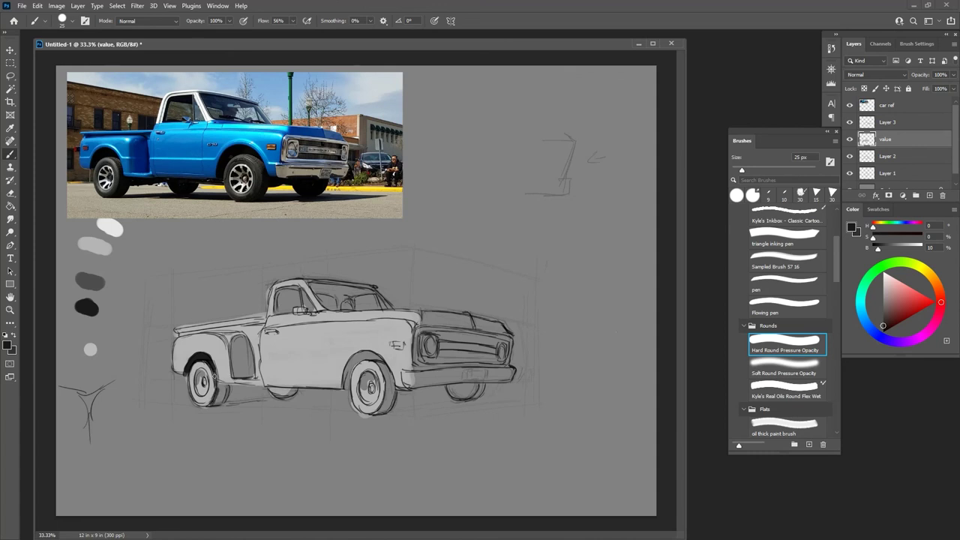
Paint the dark ground shadow under the truck from the rear wheel to past the front bumper
mouse_move(219, 402)
mouse_down()
mouse_move(273, 354)
mouse_move(250, 401)
mouse_move(201, 406)
mouse_move(488, 400)
mouse_move(440, 394)
mouse_move(570, 403)
mouse_move(465, 410)
mouse_up()
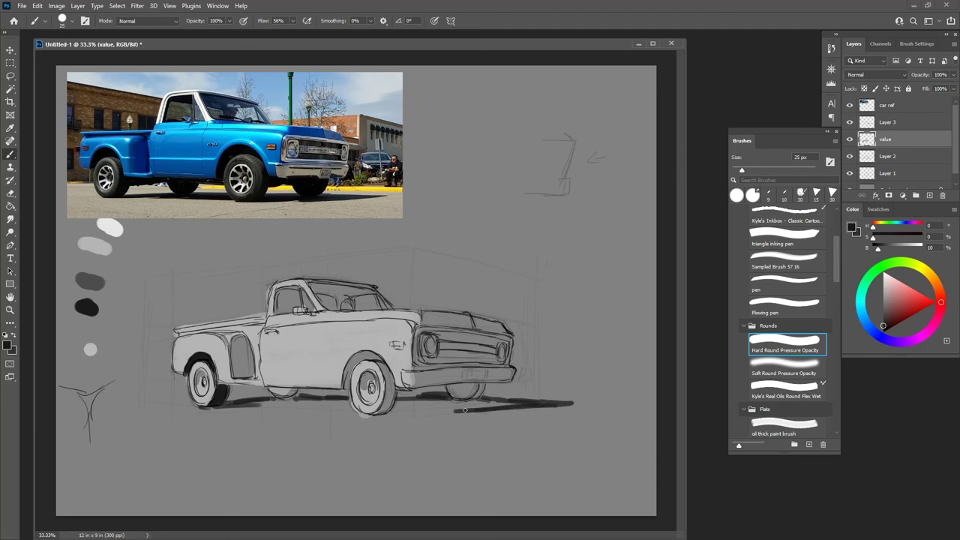
mouse_move(356, 415)
mouse_down()
mouse_move(499, 407)
mouse_move(441, 405)
mouse_up()
mouse_move(268, 404)
mouse_down()
mouse_move(294, 406)
mouse_move(246, 405)
mouse_move(356, 411)
mouse_move(266, 397)
mouse_move(300, 396)
mouse_move(232, 404)
mouse_move(330, 402)
mouse_up()
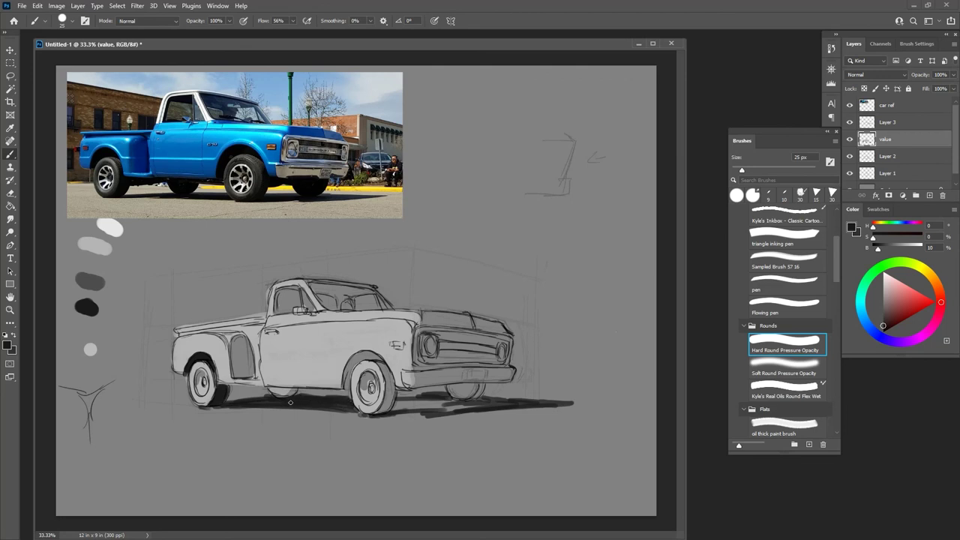
drag(393, 410, 528, 403)
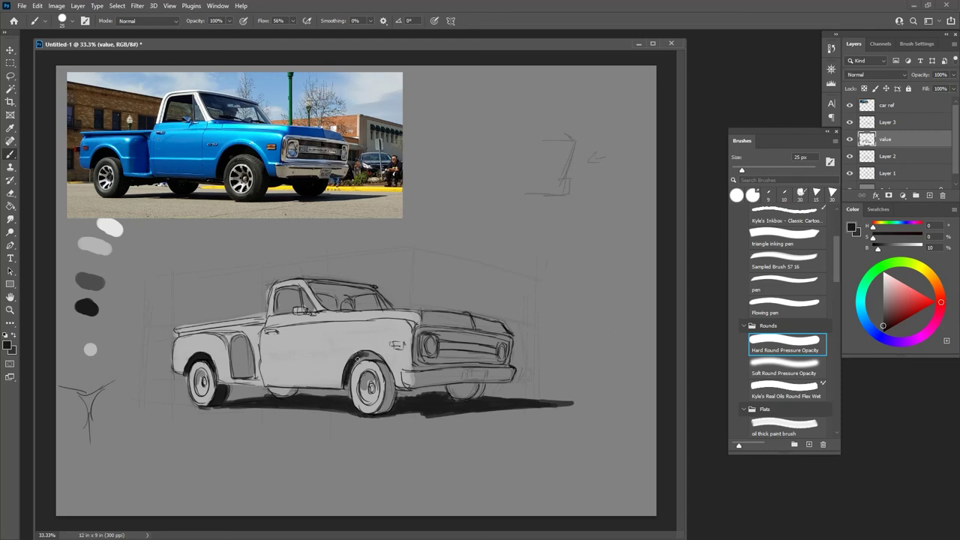
Darken the front wheel well and the shaded edge of the near front tire with 10% gray
mouse_move(351, 368)
mouse_down()
mouse_move(369, 352)
mouse_move(381, 366)
mouse_move(348, 365)
mouse_move(384, 363)
mouse_up()
alt+click(397, 390)
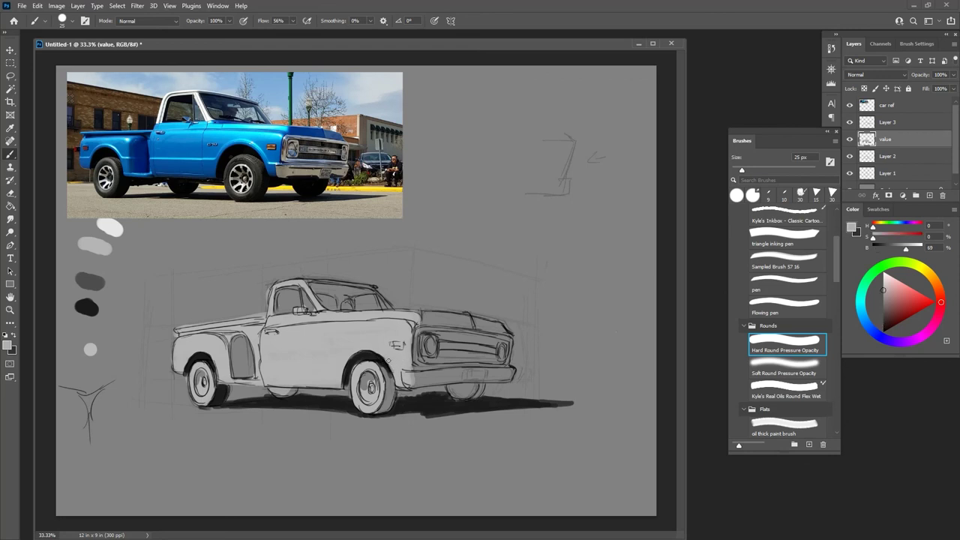
alt+click(204, 355)
mouse_move(389, 397)
mouse_down()
mouse_move(381, 411)
mouse_move(388, 401)
mouse_up()
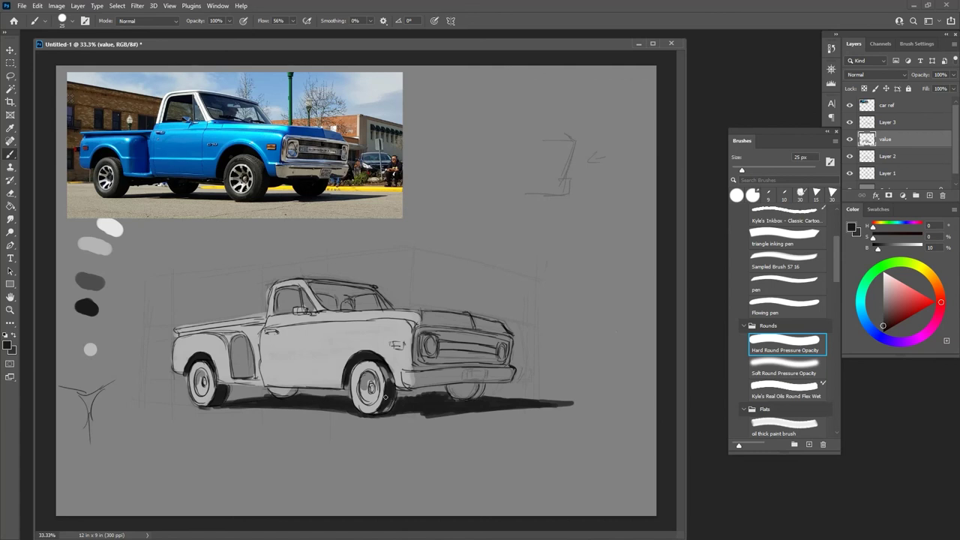
mouse_move(384, 403)
mouse_down()
mouse_move(380, 412)
mouse_move(391, 410)
mouse_up()
Fill both far-side wheels beneath the truck with the 10% gray swatch value
alt+click(89, 302)
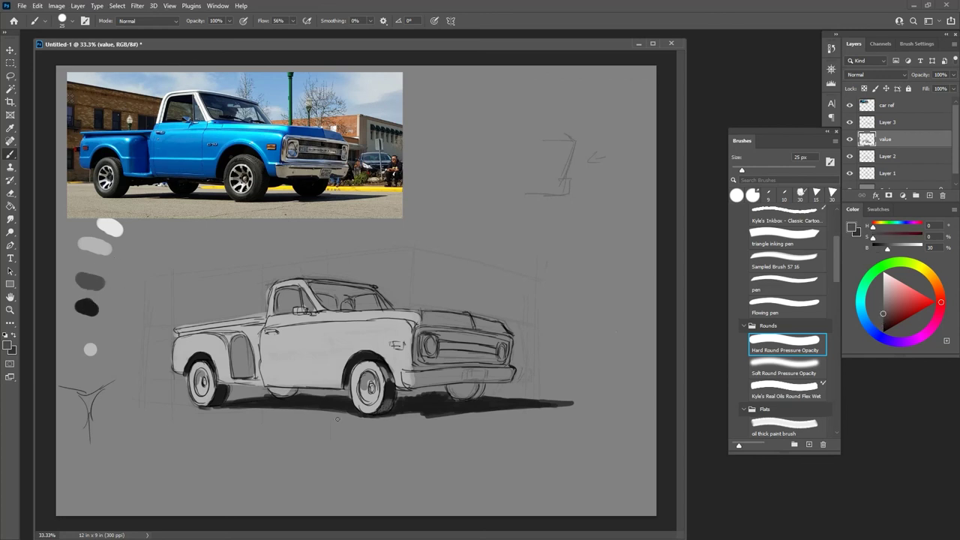
alt+click(86, 308)
mouse_move(448, 386)
mouse_down()
mouse_move(486, 393)
mouse_move(450, 389)
mouse_move(476, 390)
mouse_move(461, 384)
mouse_move(481, 385)
mouse_move(455, 398)
mouse_move(464, 386)
mouse_move(453, 389)
mouse_move(477, 389)
mouse_up()
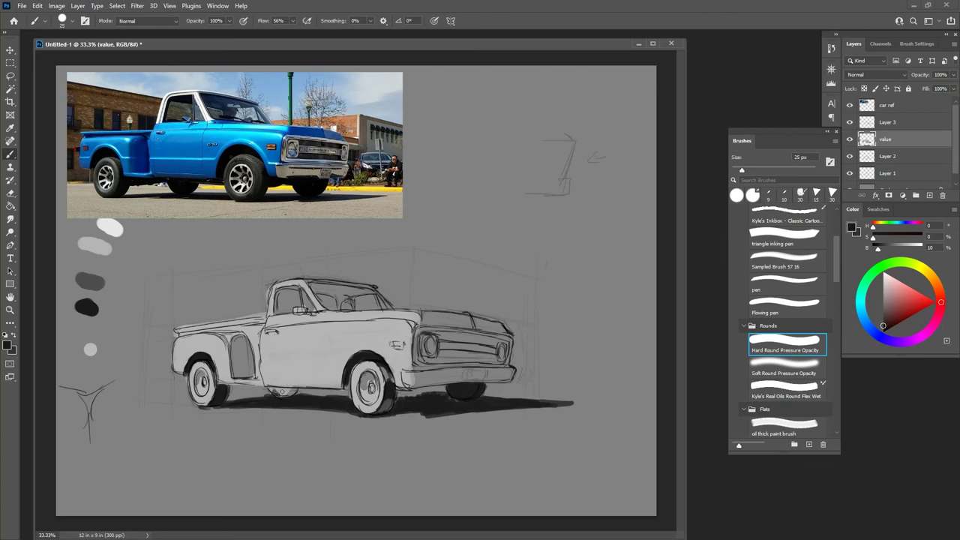
mouse_move(282, 391)
mouse_down()
mouse_move(270, 388)
mouse_move(293, 391)
mouse_up()
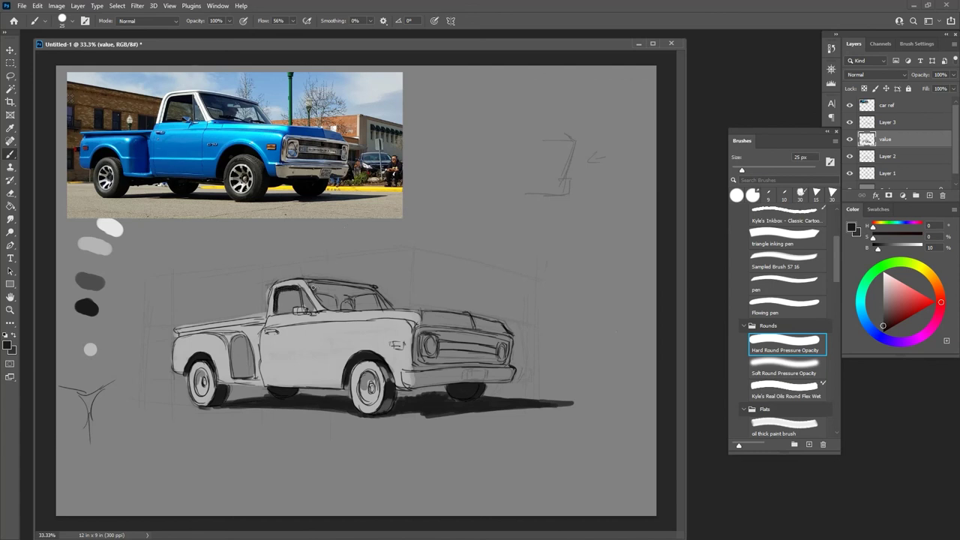
Darken the cab interior seen through the windshield with 10% gray
mouse_move(318, 288)
mouse_down()
mouse_move(312, 283)
mouse_move(346, 278)
mouse_move(321, 291)
mouse_move(344, 307)
mouse_move(338, 294)
mouse_up()
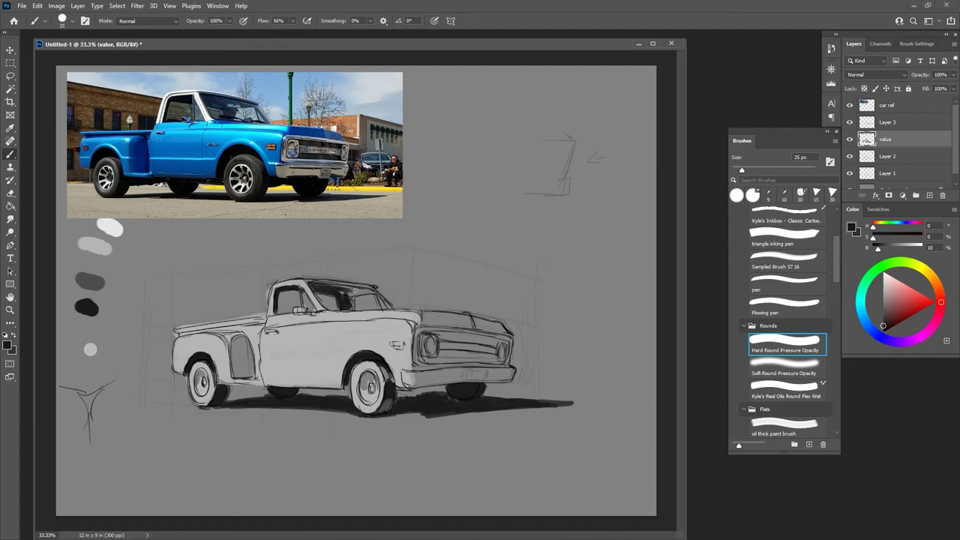
mouse_move(355, 290)
mouse_down()
mouse_move(334, 292)
mouse_move(353, 293)
mouse_move(351, 306)
mouse_move(370, 292)
mouse_move(313, 285)
mouse_up()
key(e)
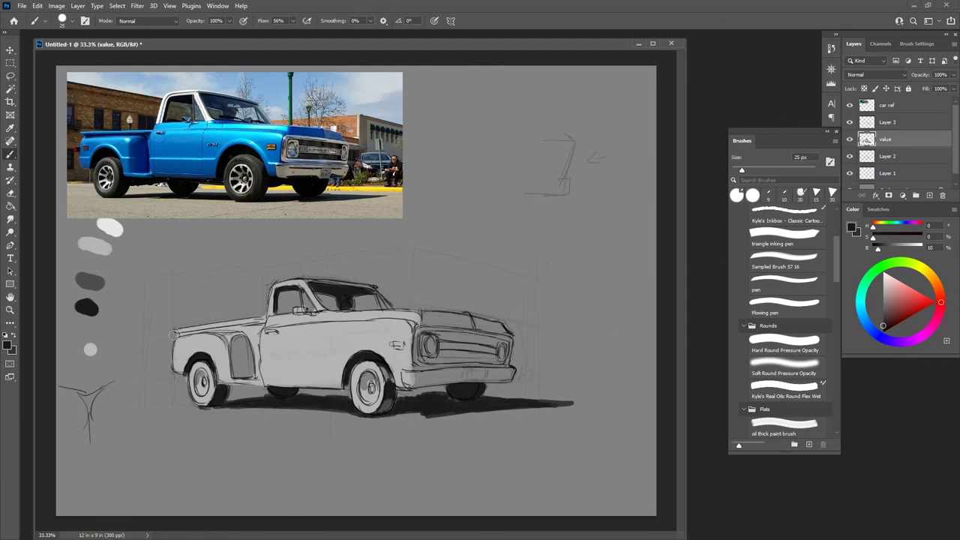
key(b)
Sample the 90% gray swatch and paint 20 px highlights along the lower door crease and over the front wheel arch
alt+click(111, 229)
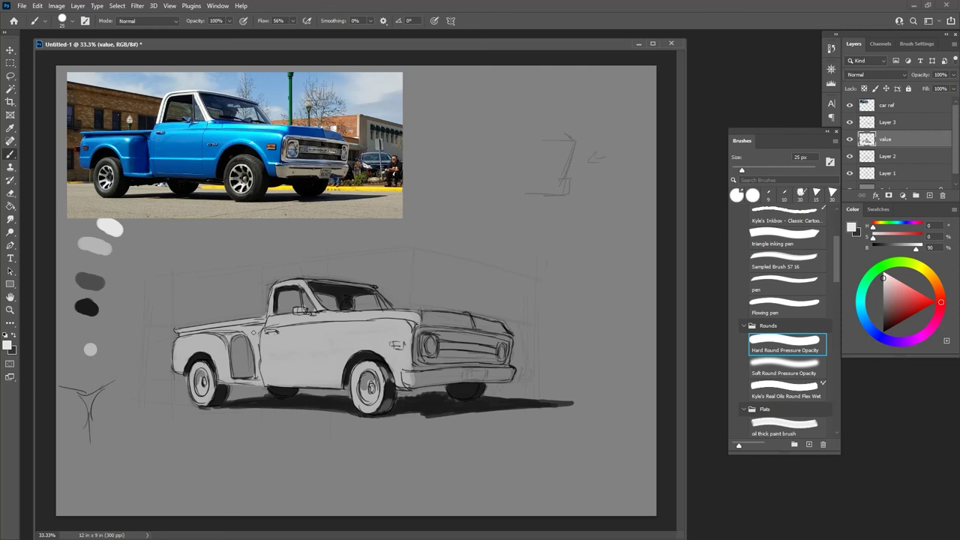
key(bracketleft)
drag(263, 362, 335, 363)
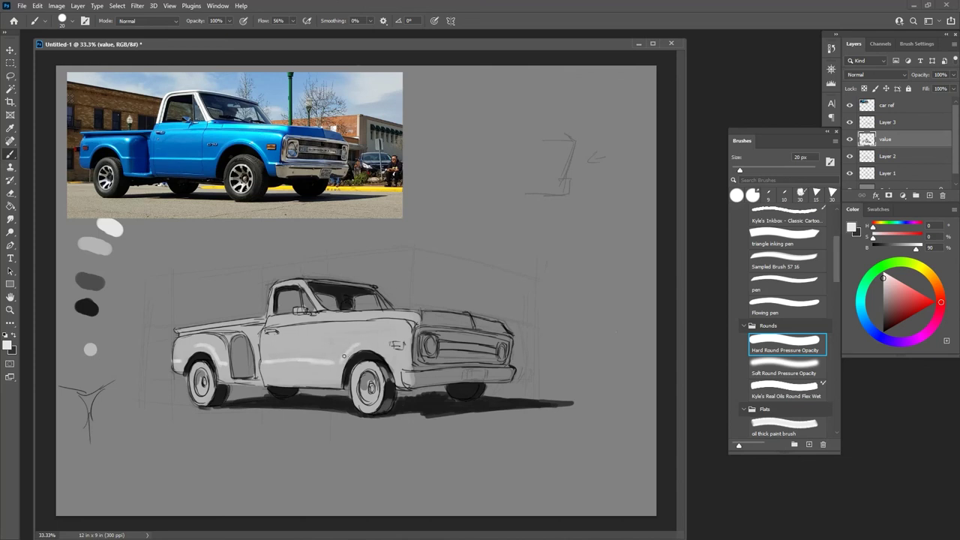
mouse_move(359, 345)
mouse_down()
mouse_move(379, 344)
mouse_move(403, 369)
mouse_up()
mouse_move(375, 344)
mouse_down()
mouse_move(358, 344)
mouse_move(369, 345)
mouse_up()
Sample the 10% gray swatch and paint a dark band along the inside of the bed's top rail
alt+click(87, 307)
drag(180, 333, 260, 324)
drag(237, 327, 261, 327)
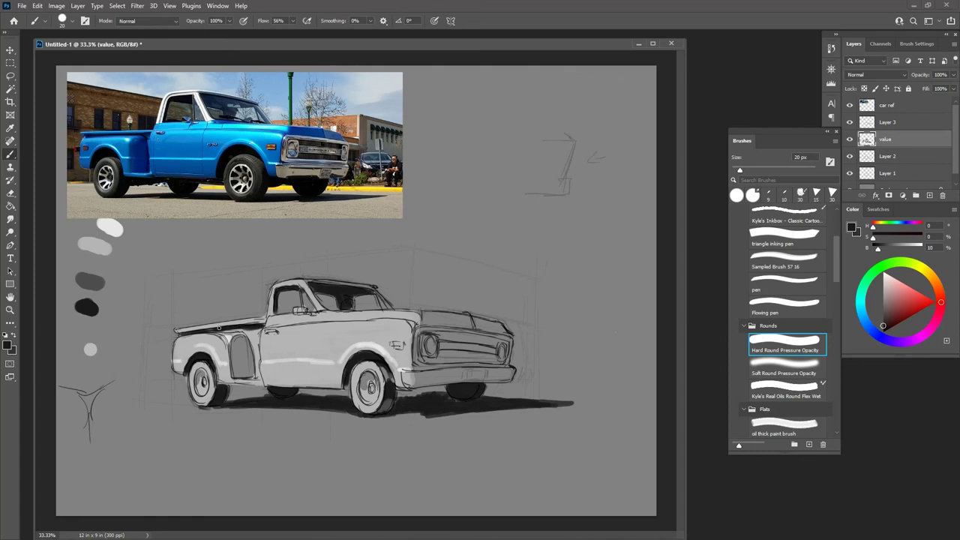
Sample the 30% gray swatch and shade the front face of the hood and the grille
alt+click(90, 281)
mouse_move(417, 326)
mouse_down()
mouse_move(416, 346)
mouse_move(421, 323)
mouse_move(457, 314)
mouse_move(472, 327)
mouse_up()
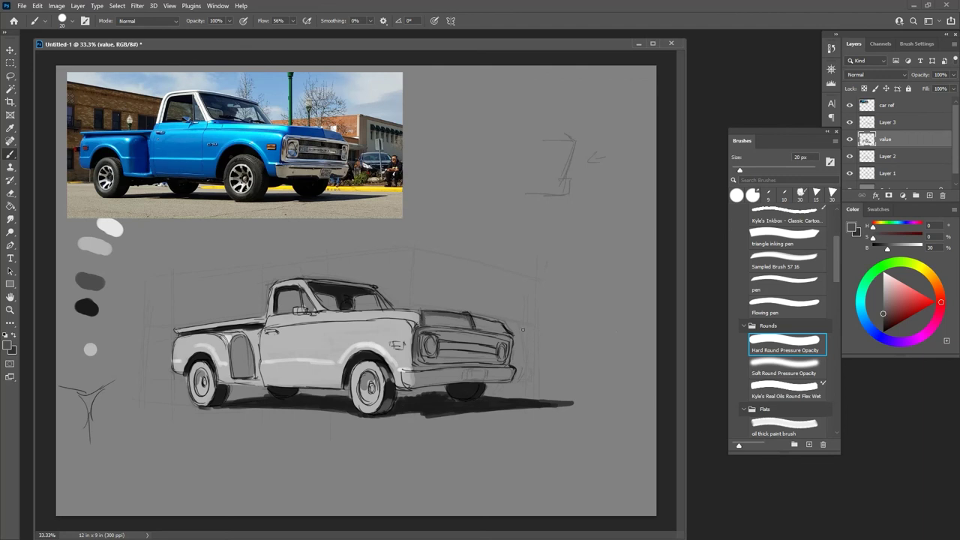
drag(500, 324, 507, 332)
mouse_move(444, 337)
mouse_down()
mouse_move(493, 342)
mouse_move(470, 336)
mouse_move(438, 359)
mouse_move(497, 358)
mouse_move(448, 351)
mouse_move(467, 355)
mouse_up()
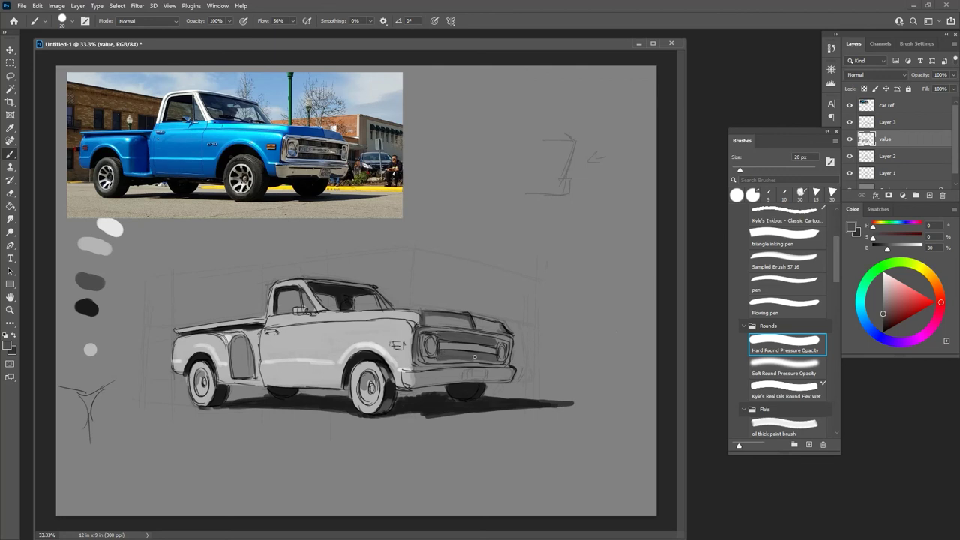
Sample the 10% gray swatch and darken the surrounds of both headlights
alt+click(92, 305)
drag(499, 342, 494, 359)
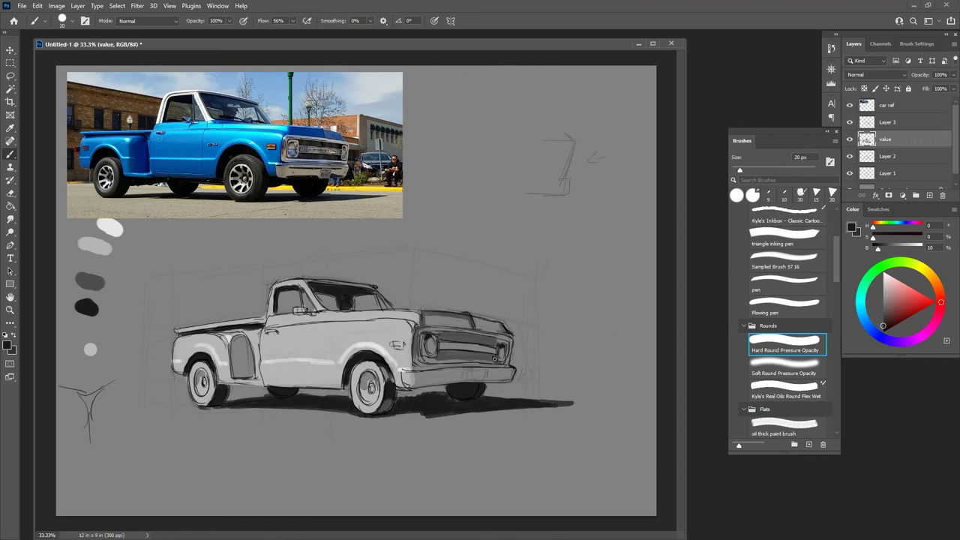
mouse_move(426, 362)
mouse_down()
mouse_move(440, 358)
mouse_move(429, 359)
mouse_up()
drag(498, 341, 503, 338)
Shade the front bumper with the 30%, 70% and 10% gray swatch values
alt+click(94, 283)
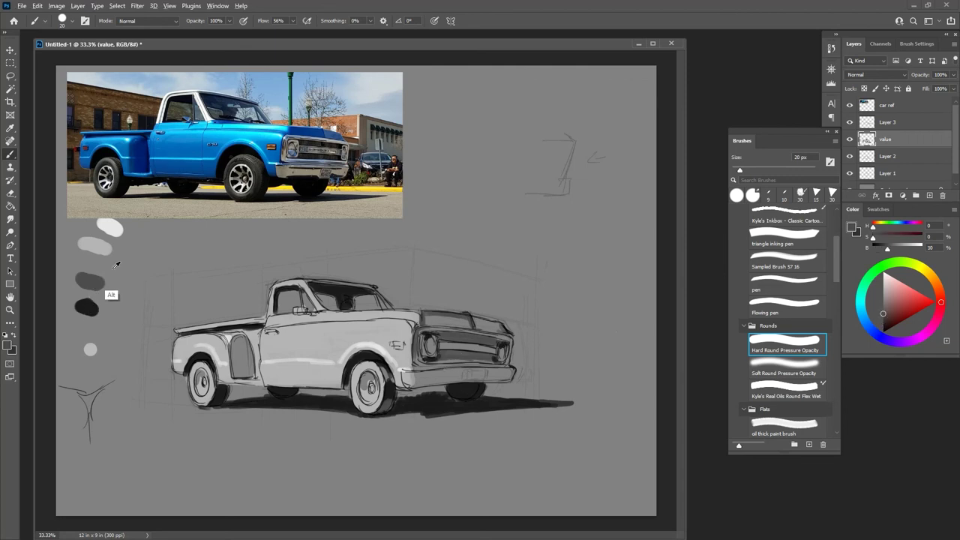
mouse_move(432, 369)
mouse_down()
mouse_move(496, 371)
mouse_move(463, 378)
mouse_move(483, 373)
mouse_up()
key(alt)
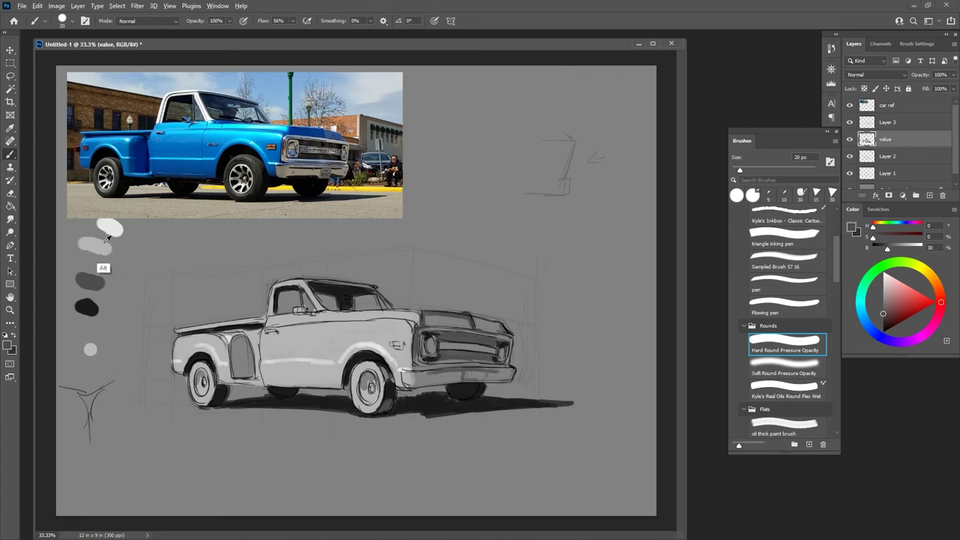
alt+click(111, 235)
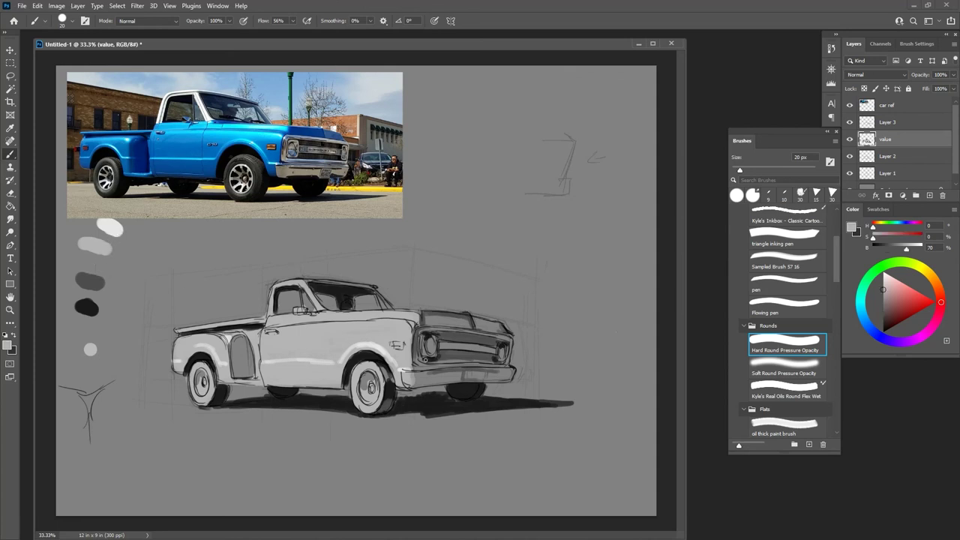
drag(419, 382, 507, 378)
alt+click(86, 307)
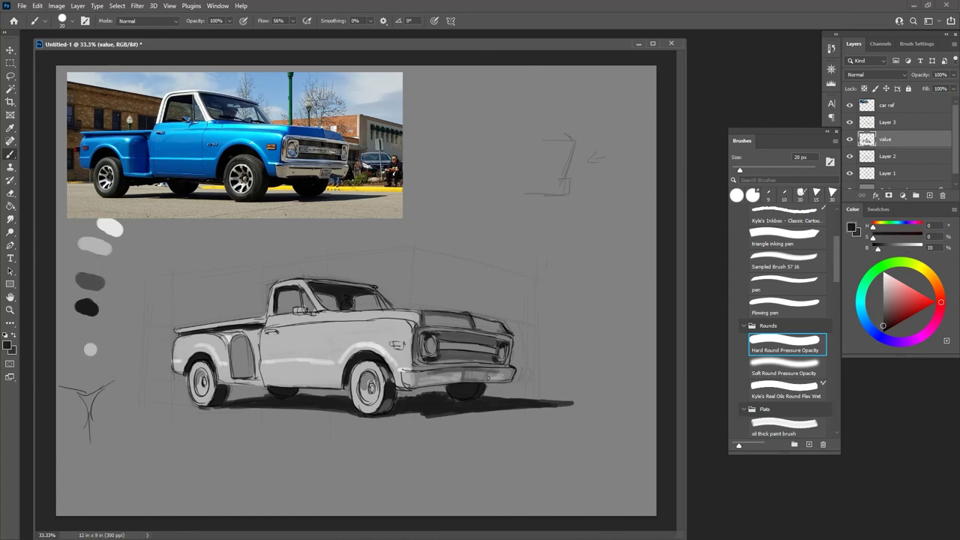
drag(488, 378, 507, 378)
Sample the 90% gray swatch and add highlights along the upper body line and the roof's top edge
alt+click(110, 226)
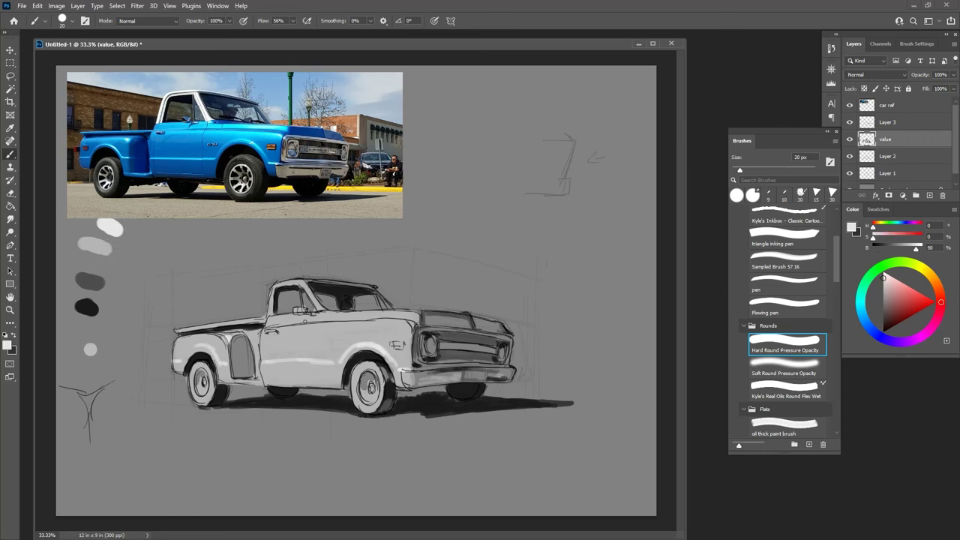
drag(281, 328, 411, 327)
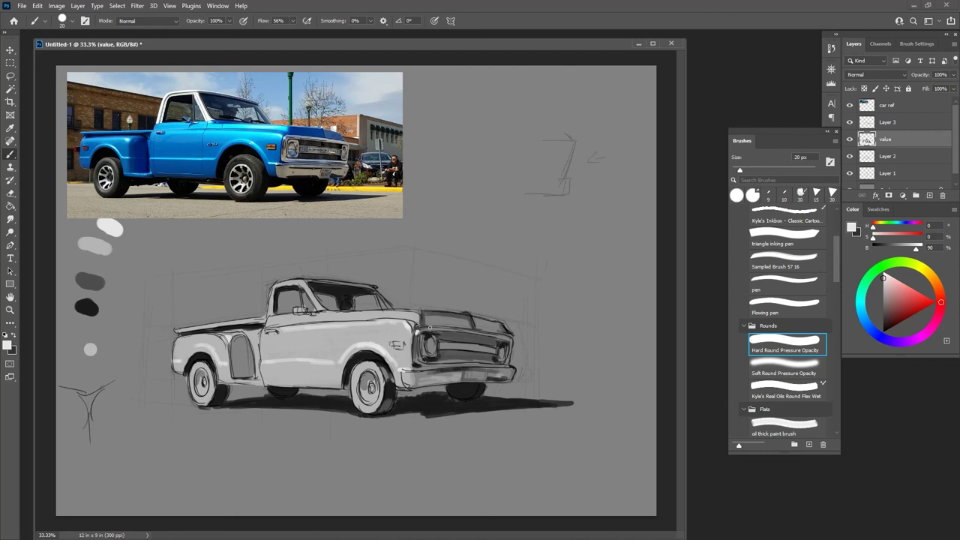
drag(307, 279, 369, 286)
Refine the windshield's upper edge with 10% gray and touch up the side window's front pillar with 70% gray
alt+click(87, 309)
mouse_move(321, 282)
mouse_down()
mouse_move(369, 288)
mouse_move(290, 282)
mouse_move(275, 290)
mouse_move(272, 310)
mouse_move(279, 287)
mouse_move(311, 281)
mouse_move(318, 306)
mouse_move(289, 284)
mouse_move(268, 314)
mouse_move(274, 296)
mouse_move(306, 289)
mouse_up()
alt+click(109, 229)
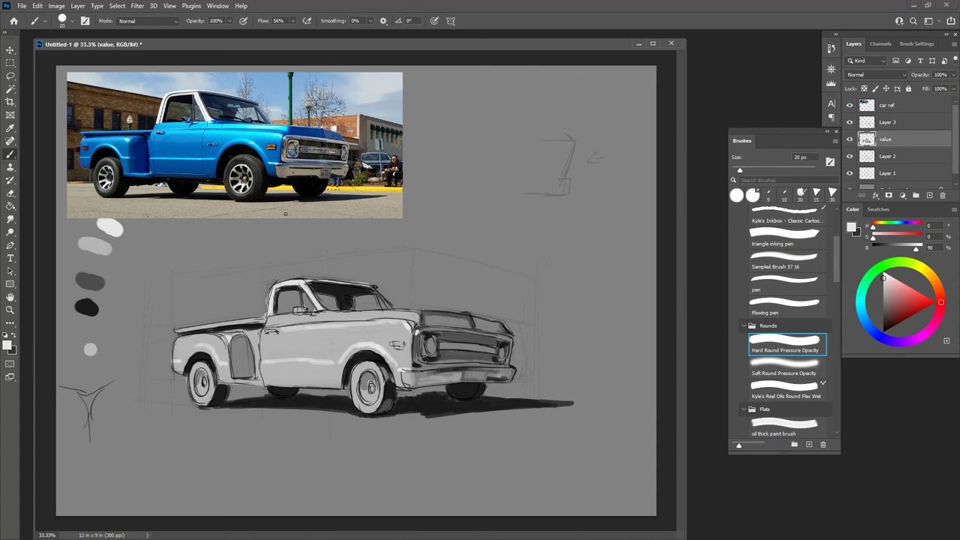
alt+click(102, 248)
drag(301, 291, 300, 305)
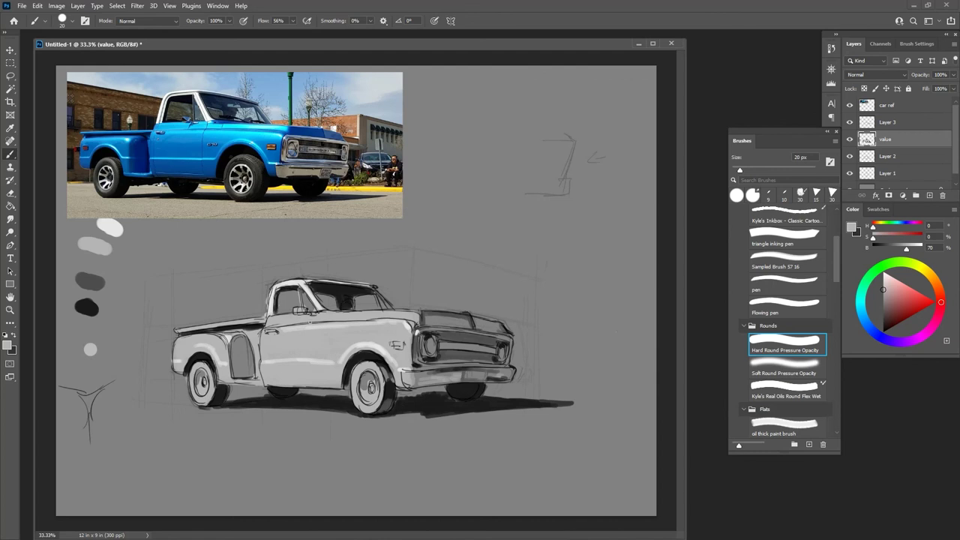
Shade the bed's side recess with 30% and 10% gray, and darken the fender top behind the cab with 30% gray
alt+click(92, 280)
mouse_move(231, 343)
mouse_down()
mouse_move(232, 377)
mouse_move(230, 348)
mouse_move(243, 338)
mouse_move(251, 374)
mouse_up()
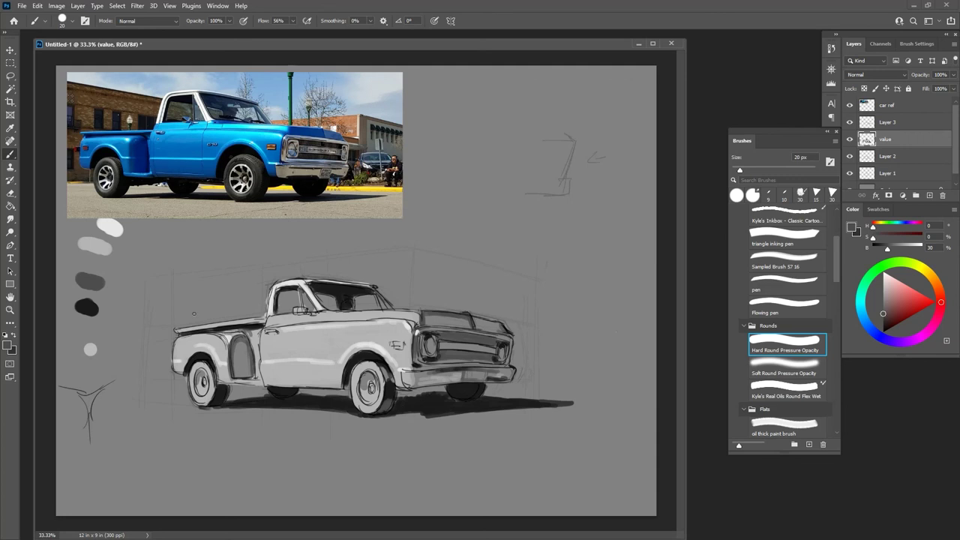
alt+click(87, 308)
mouse_move(250, 367)
mouse_down()
mouse_move(253, 359)
mouse_move(251, 376)
mouse_up()
mouse_move(250, 343)
mouse_down()
mouse_move(258, 380)
mouse_move(253, 372)
mouse_up()
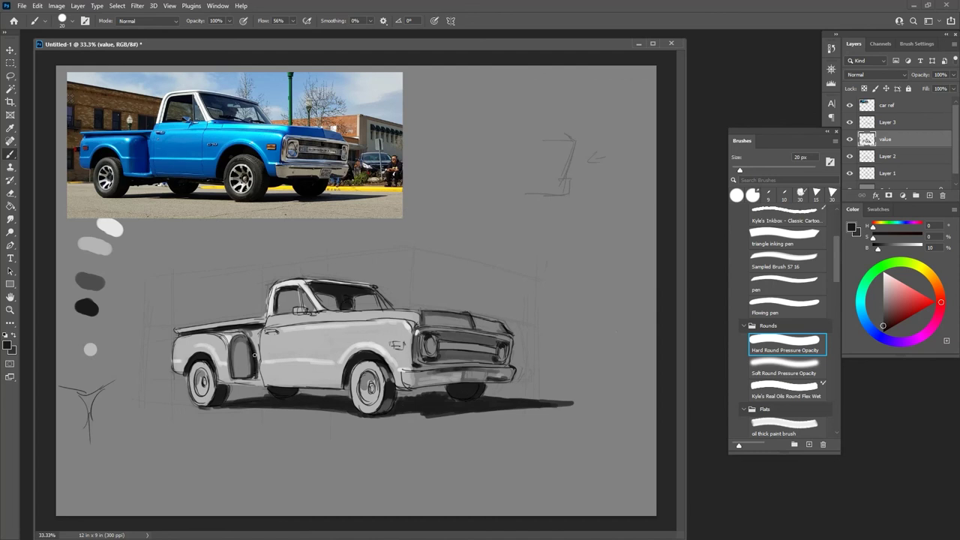
alt+click(94, 308)
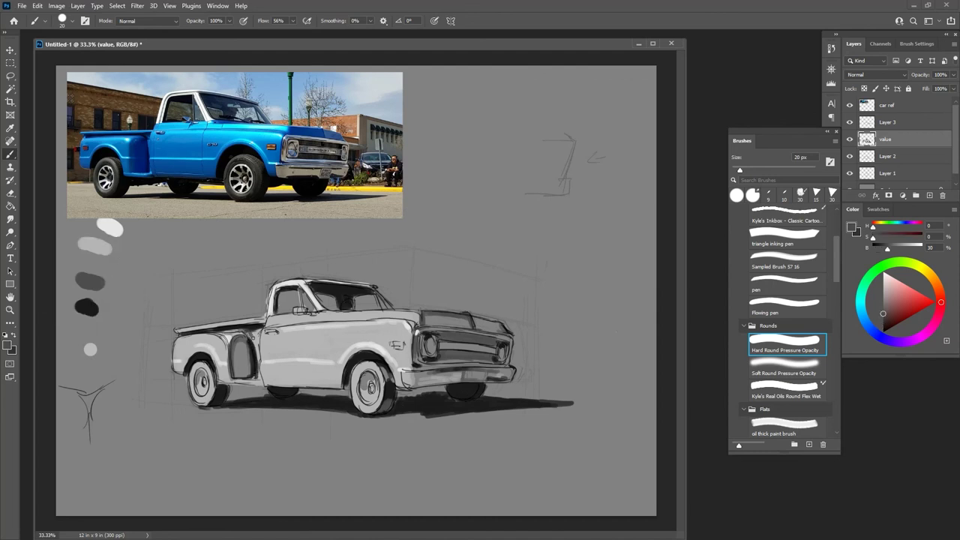
drag(253, 338, 258, 331)
Enlarge the brush to 40 px and lay 30% gray along the door's lower panel and across the mid-body to the front fender
key(bracketright)
key(bracketright)
mouse_move(263, 369)
mouse_down()
mouse_move(339, 369)
mouse_move(278, 380)
mouse_move(336, 381)
mouse_move(277, 379)
mouse_move(329, 378)
mouse_move(322, 371)
mouse_move(275, 373)
mouse_up()
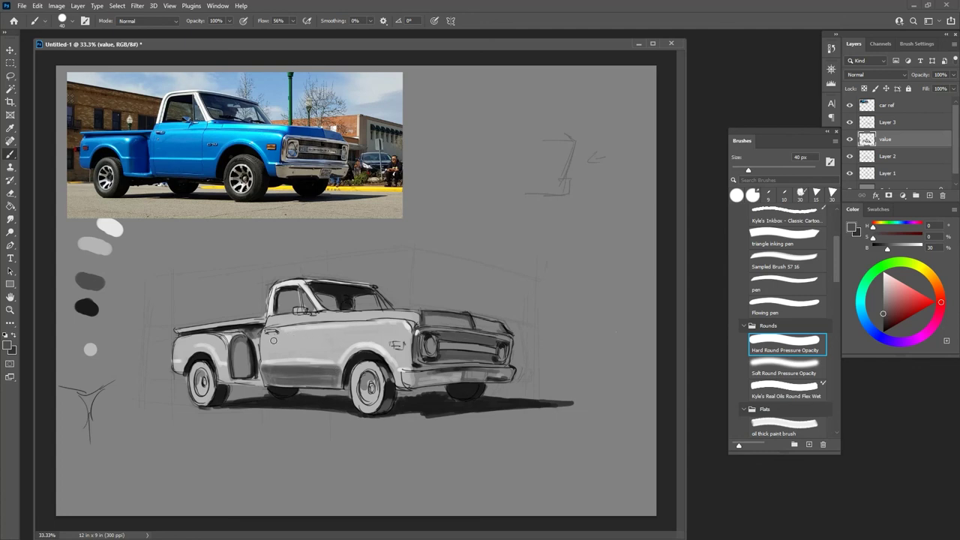
mouse_move(273, 342)
mouse_down()
mouse_move(346, 340)
mouse_move(308, 348)
mouse_move(407, 353)
mouse_up()
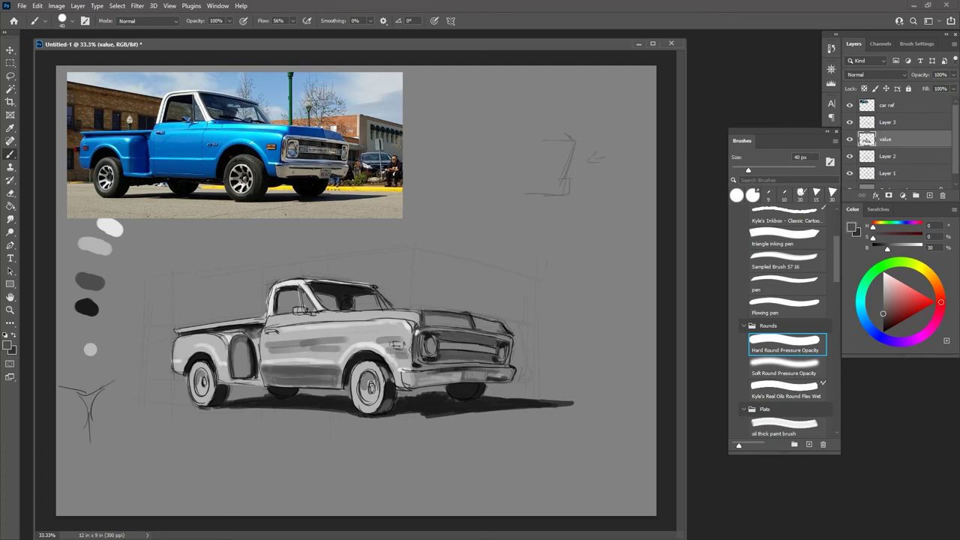
Shrink the brush to 10 px and darken the front fender's side marker light with 10% gray
alt+click(88, 310)
key(bracketleft)
key(bracketleft)
key(bracketleft)
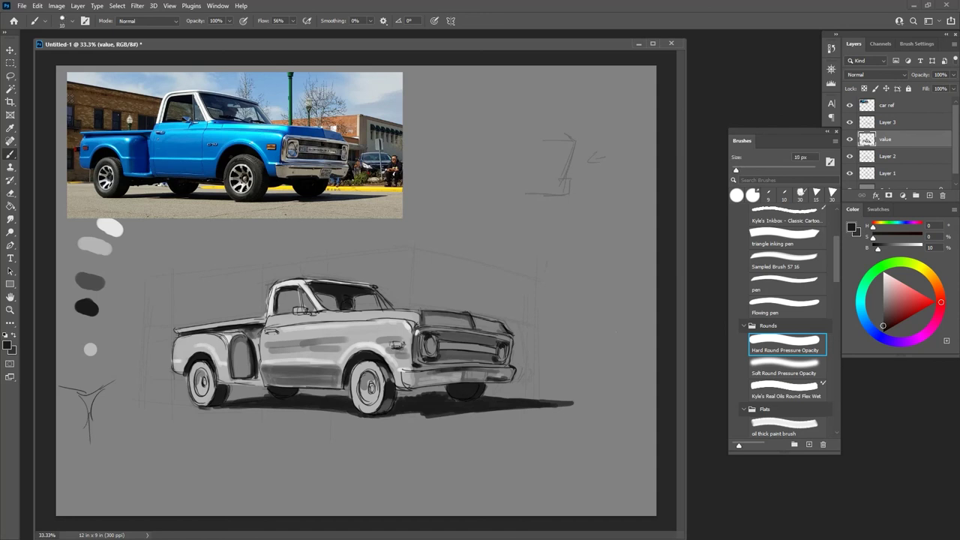
drag(392, 346, 401, 347)
Sample the 30% gray swatch and shade the inner rims of the rear and front wheels
alt+click(91, 280)
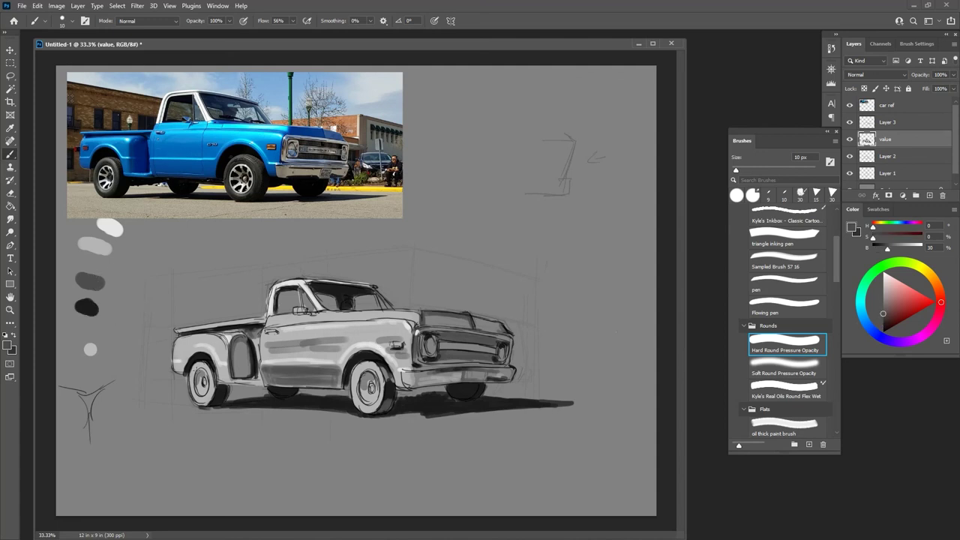
mouse_move(196, 375)
mouse_down()
mouse_move(204, 367)
mouse_move(191, 369)
mouse_up()
mouse_move(196, 404)
mouse_down()
mouse_move(214, 388)
mouse_move(203, 401)
mouse_up()
mouse_move(365, 369)
mouse_down()
mouse_move(356, 384)
mouse_move(376, 409)
mouse_up()
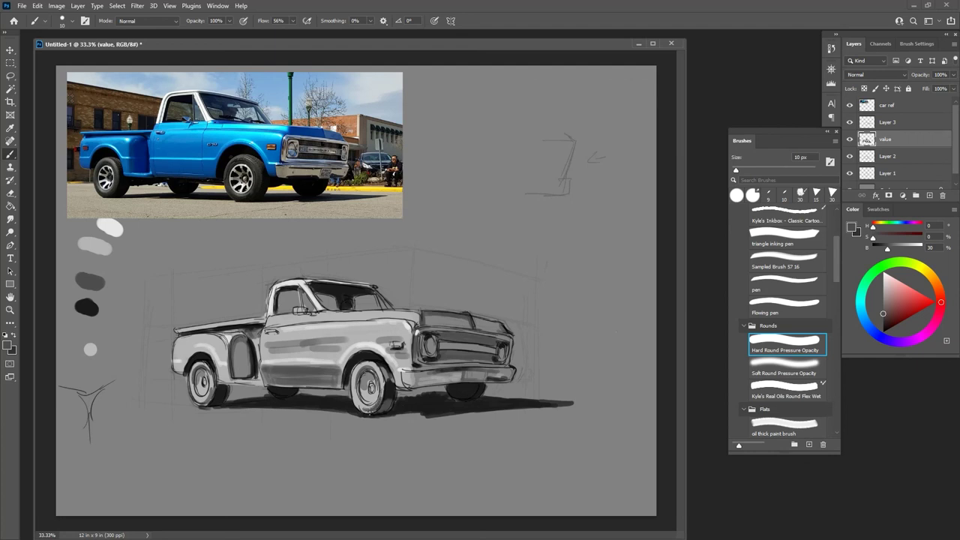
Sample the 10% gray swatch and paint the dark gaps between the spokes of both near-side wheels
alt+click(94, 313)
drag(194, 371, 202, 379)
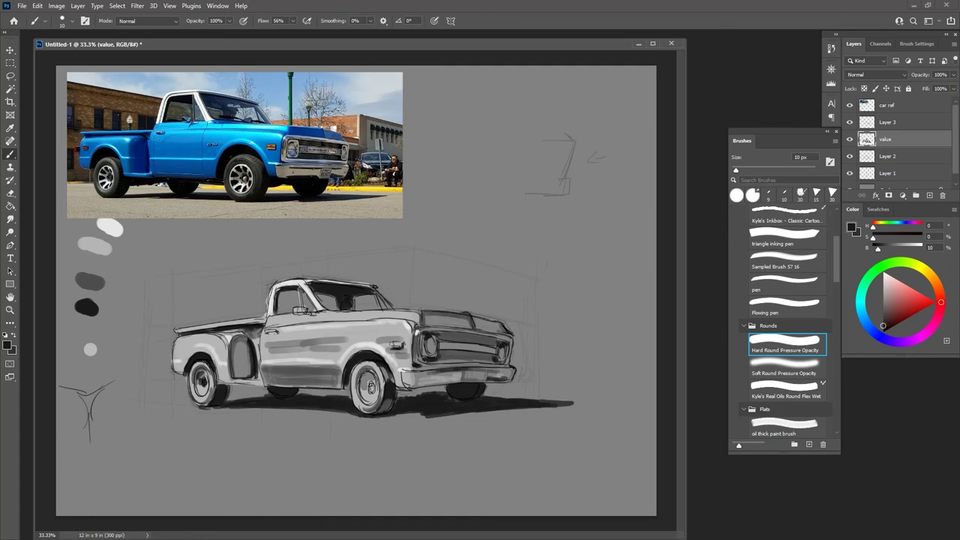
drag(371, 384, 372, 388)
drag(366, 373, 361, 380)
drag(366, 381, 364, 390)
drag(199, 387, 203, 398)
Enlarge the brush to 30 px and shade the rear fender around the wheel arch and the door's lower panel with 30% gray
alt+click(90, 280)
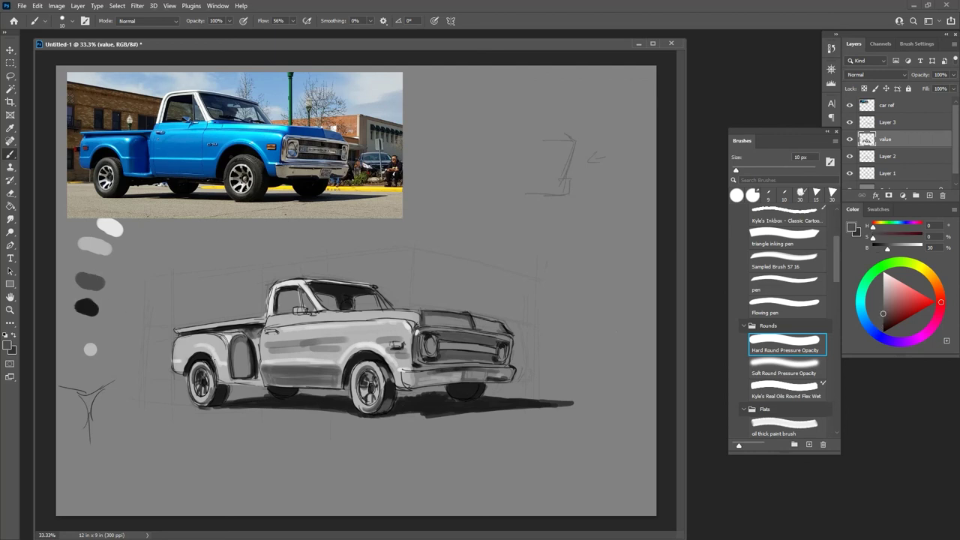
key(bracketright)
key(bracketright)
drag(177, 365, 226, 381)
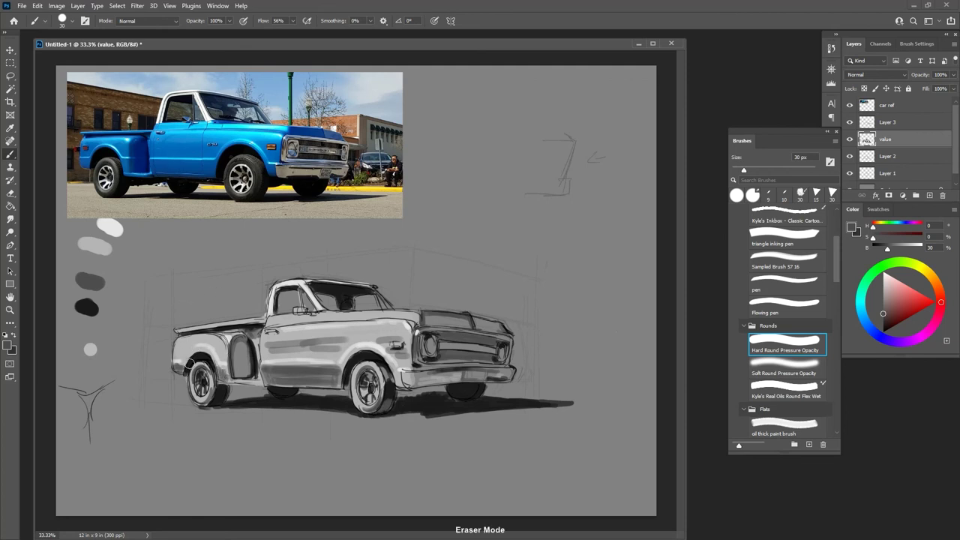
mouse_move(268, 372)
mouse_down()
mouse_move(297, 375)
mouse_move(271, 381)
mouse_move(265, 375)
mouse_move(326, 384)
mouse_move(332, 372)
mouse_move(289, 372)
mouse_move(336, 374)
mouse_move(337, 383)
mouse_move(292, 374)
mouse_move(308, 329)
mouse_move(273, 347)
mouse_move(321, 346)
mouse_move(270, 345)
mouse_up()
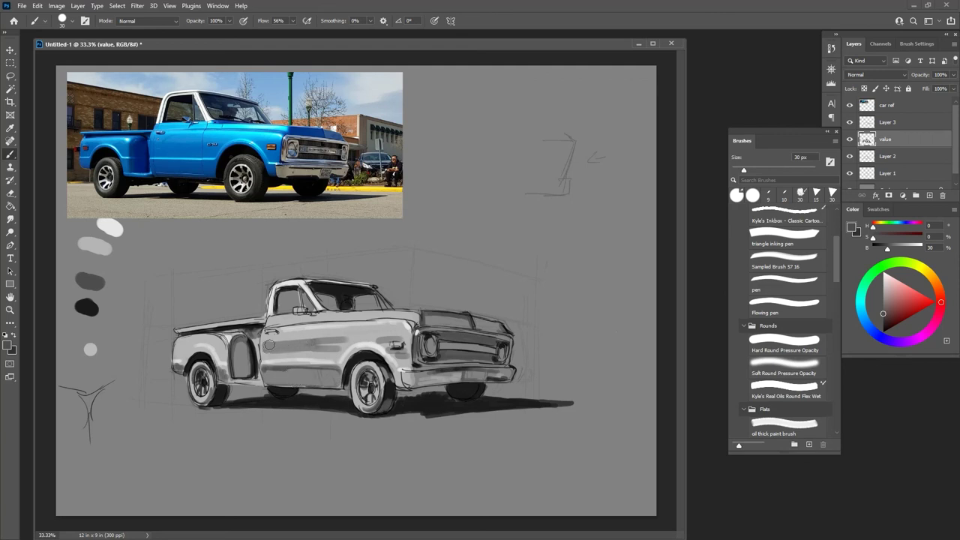
mouse_move(330, 346)
mouse_down()
mouse_move(341, 347)
mouse_move(279, 353)
mouse_move(337, 354)
mouse_up()
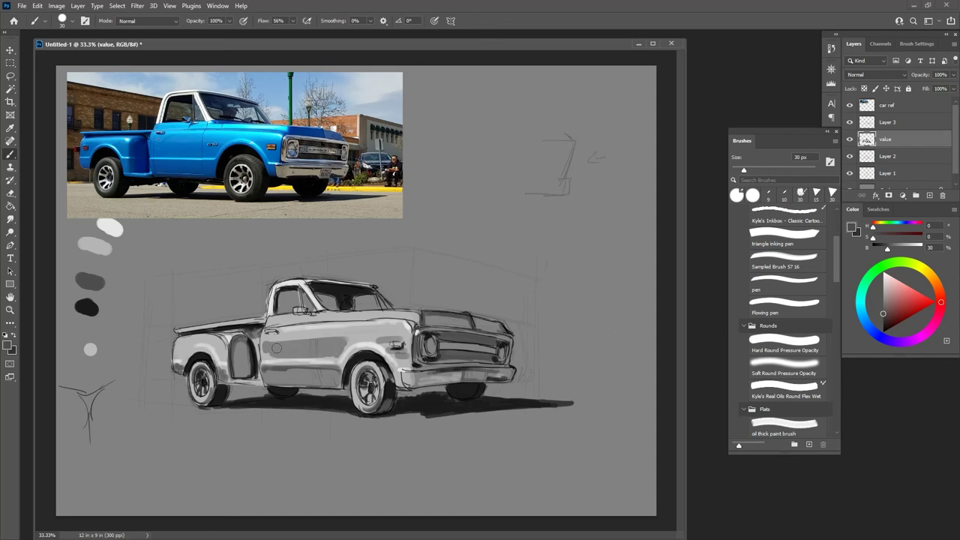
Blend the shading across the door's middle and lower panel with grays sampled from the truck's body
alt+click(303, 332)
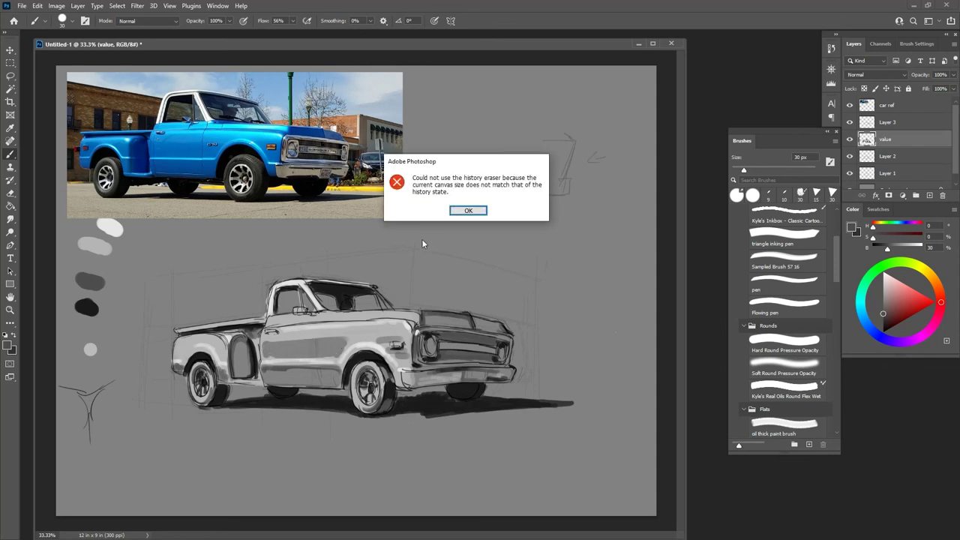
click(461, 211)
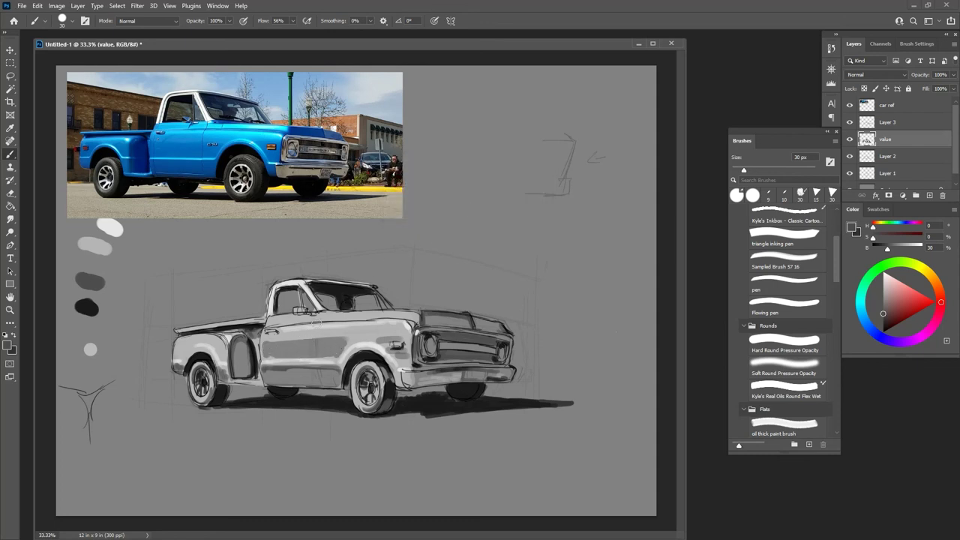
alt+click(300, 340)
mouse_move(298, 340)
mouse_down()
mouse_move(349, 340)
mouse_move(295, 343)
mouse_move(315, 363)
mouse_move(266, 370)
mouse_move(312, 363)
mouse_move(280, 368)
mouse_move(325, 378)
mouse_up()
alt+click(278, 390)
drag(265, 373, 338, 375)
alt+click(308, 363)
mouse_move(279, 343)
mouse_down()
mouse_move(330, 342)
mouse_move(265, 353)
mouse_move(341, 352)
mouse_up()
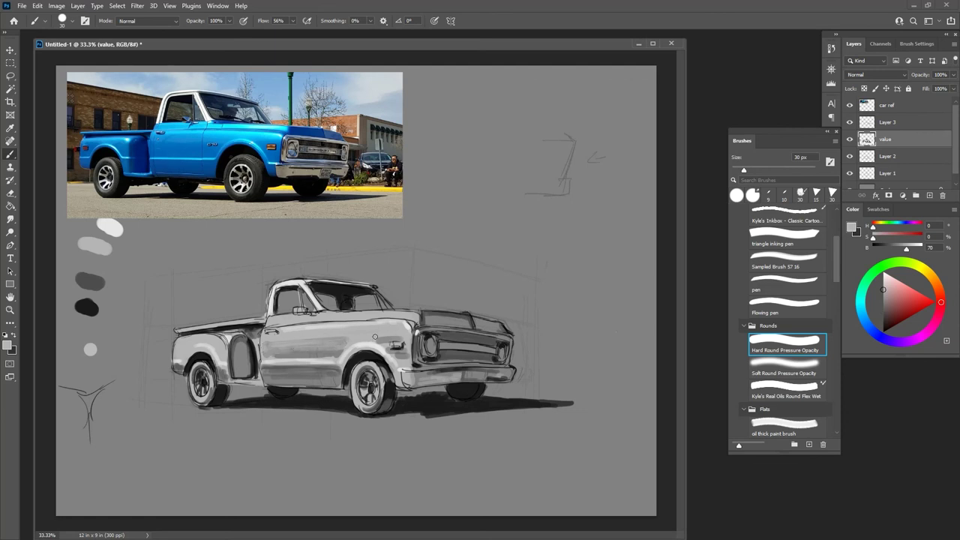
Sample the 30% gray swatch and darken the recess between the rear fender and the cab
key(e)
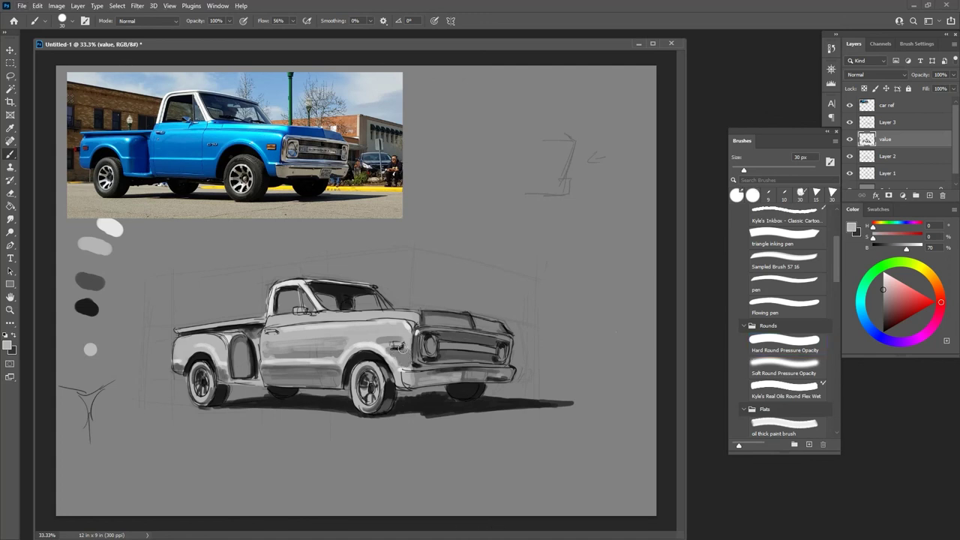
key(b)
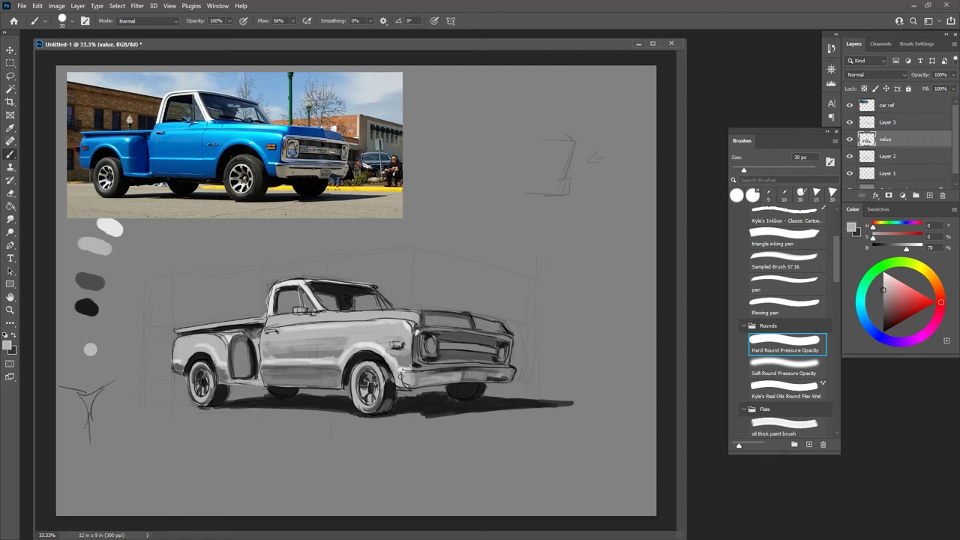
key(e)
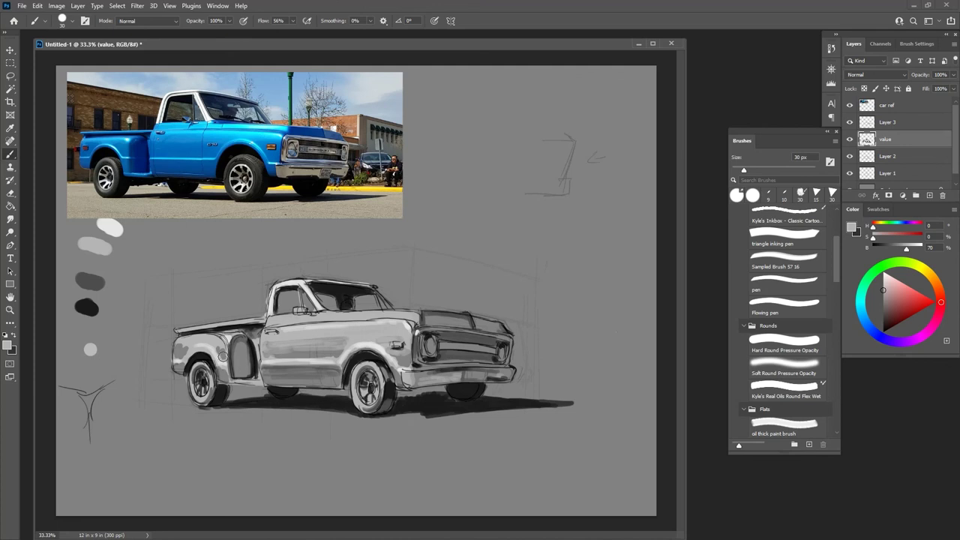
key(alt)
key(.)
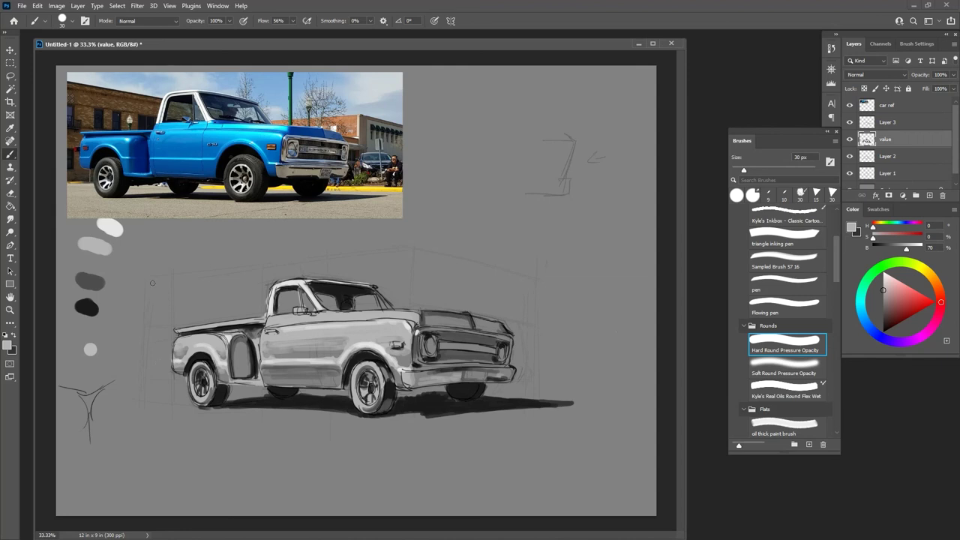
alt+click(91, 281)
drag(240, 343, 237, 374)
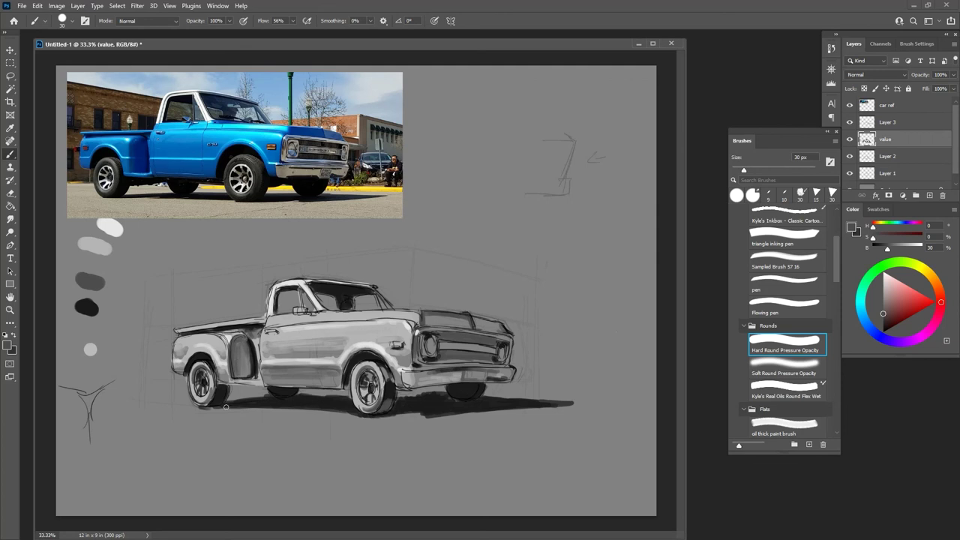
key(ctrl+minus)
key(ctrl+minus)
key(ctrl+minus)
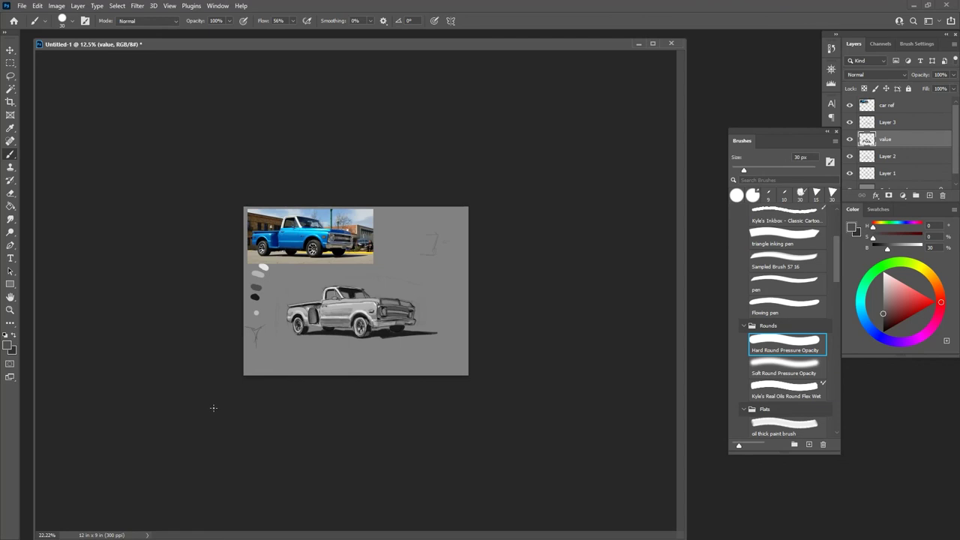
key(ctrl+plus)
key(ctrl+plus)
key(ctrl+plus)
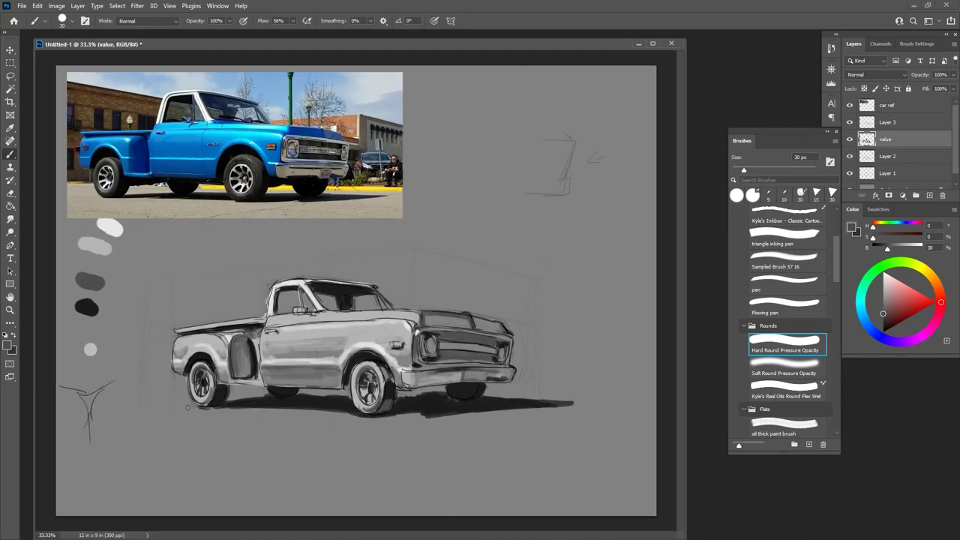